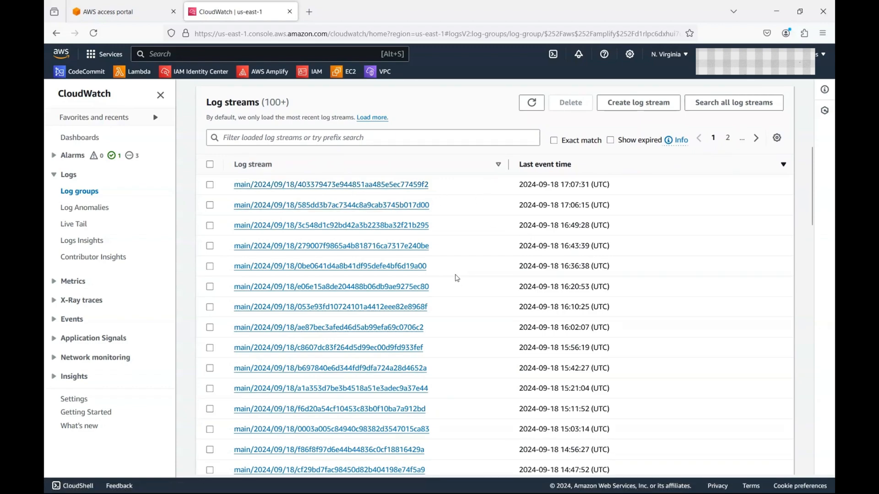
Step: Open the Amplify log stream last written at 16:43:39 on 2024-09-18 and focus its event filter
click(402, 184)
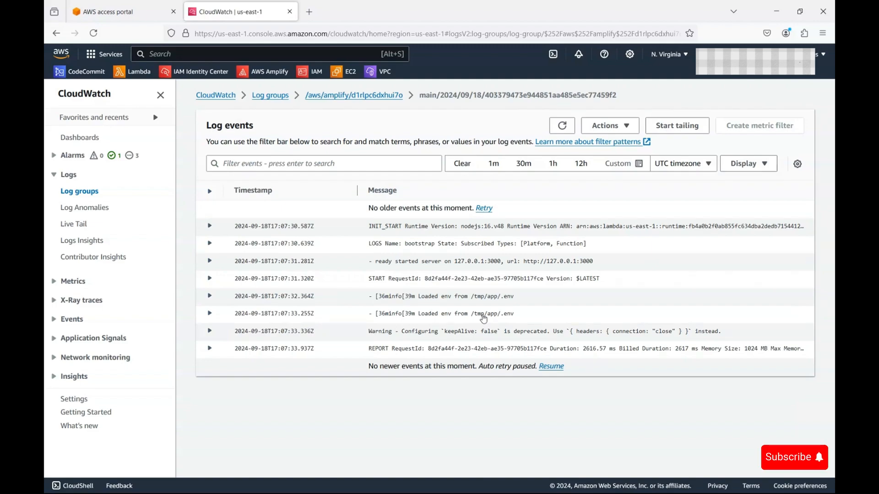
key(alt+Left)
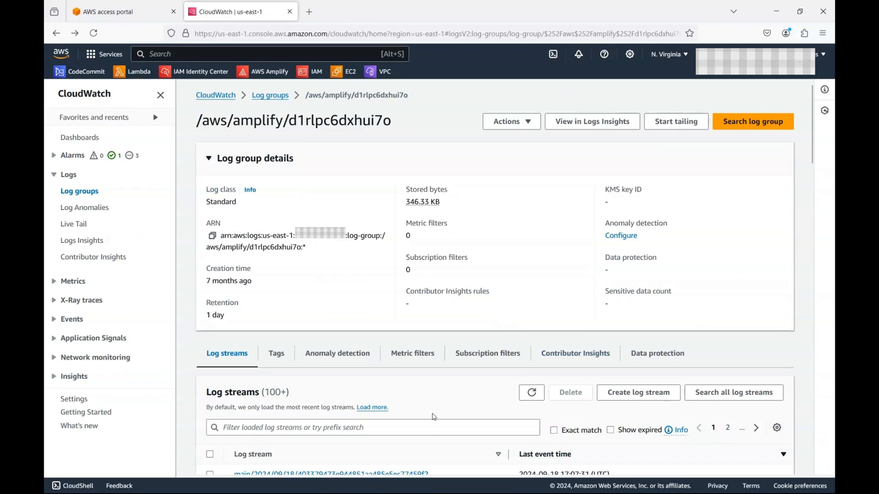
scroll(390, 468, down, 5)
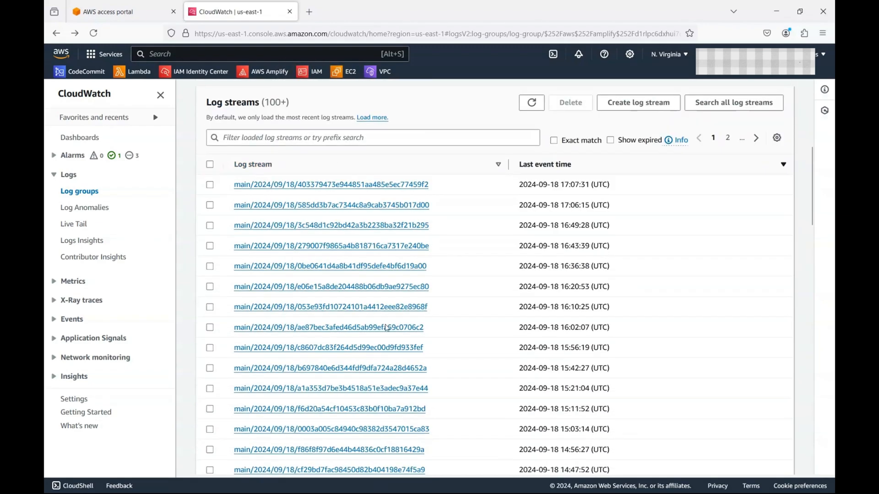
click(389, 247)
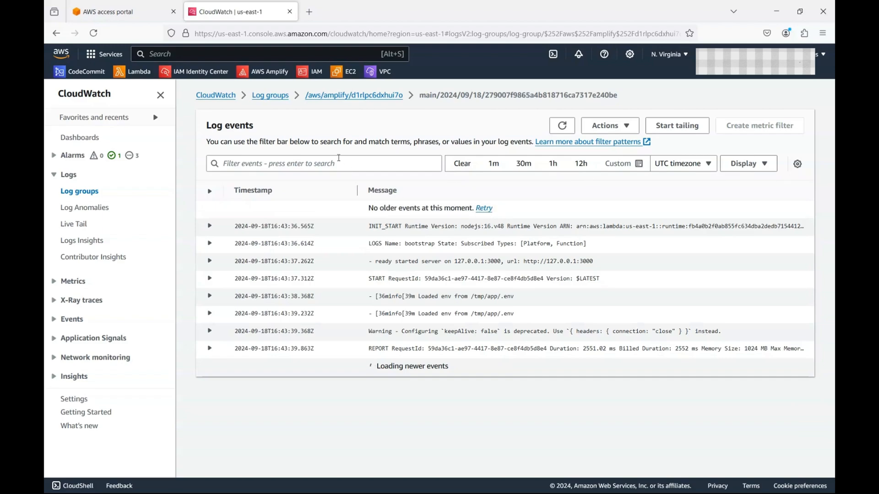
click(342, 159)
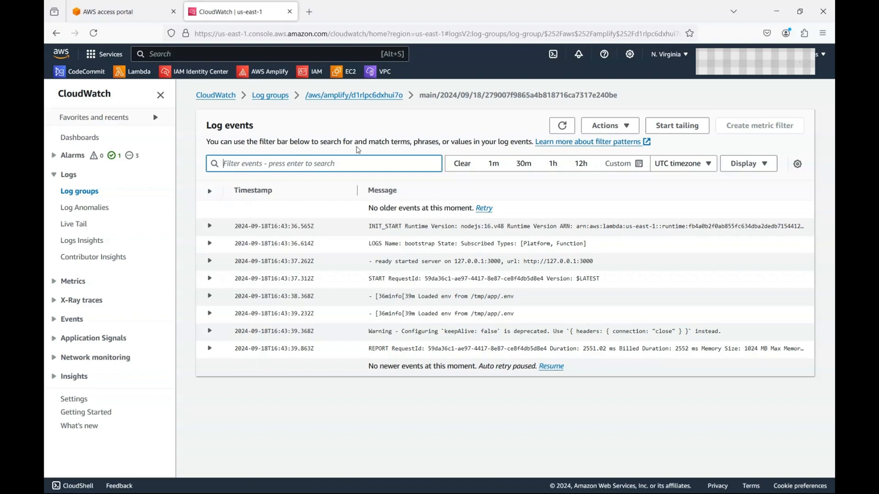
Step: Begin an OpenSearch subscription filter for the Amplify log group, find no clusters, and search for OpenSearch
click(390, 95)
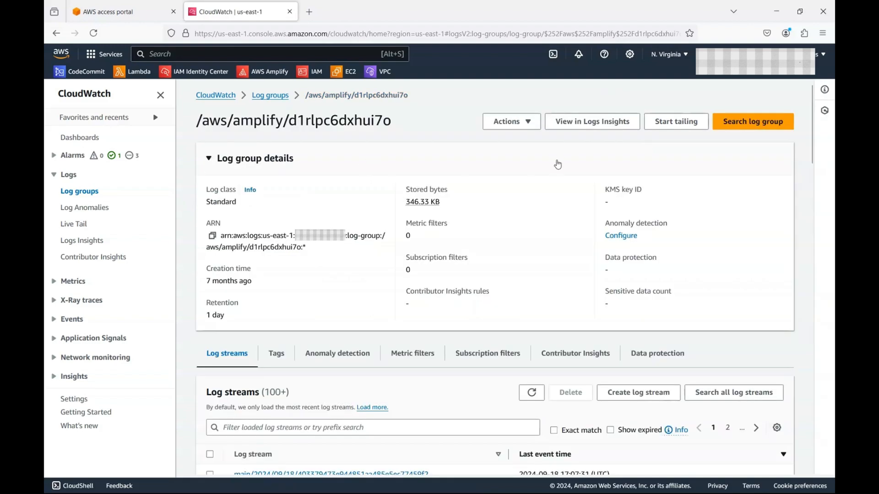
click(518, 128)
mouse_move(561, 207)
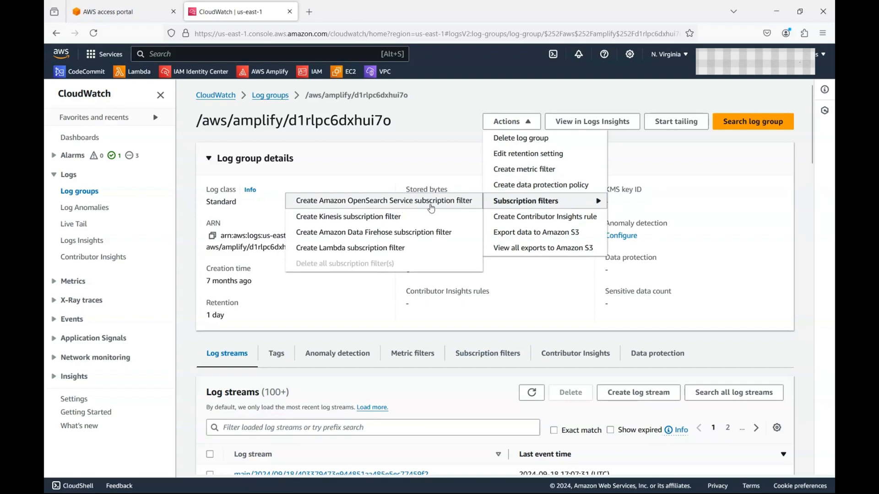
click(429, 202)
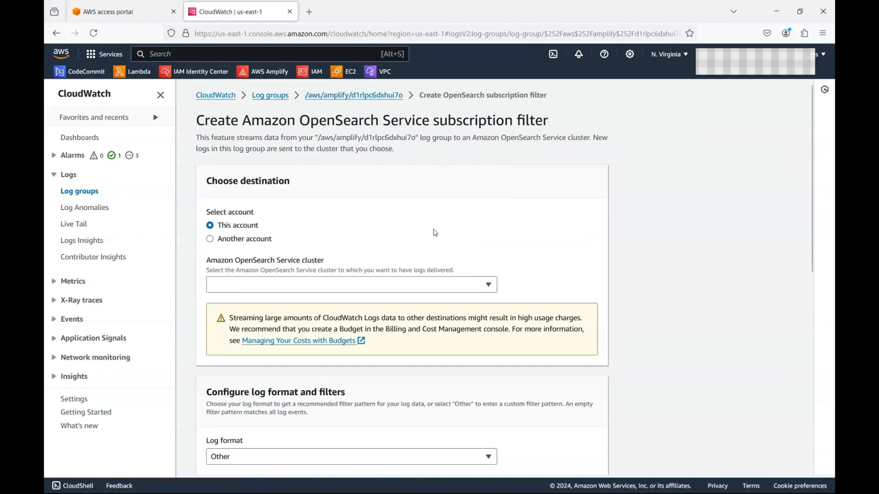
click(339, 284)
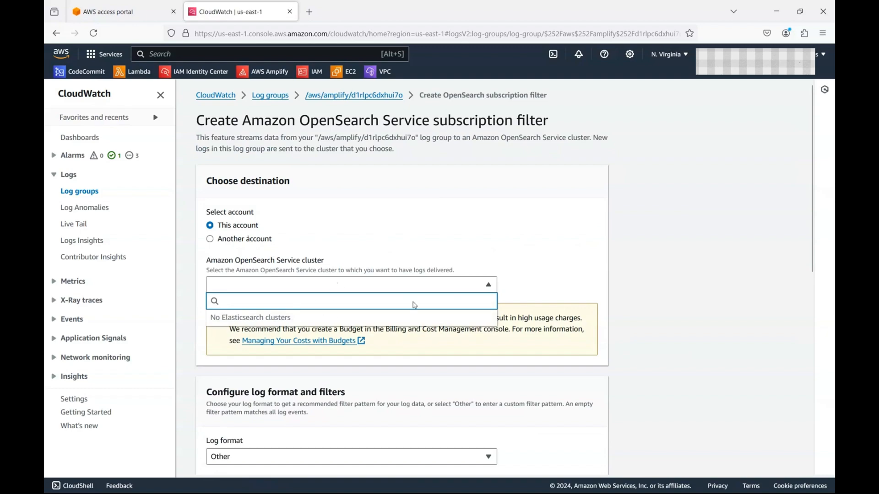
click(436, 234)
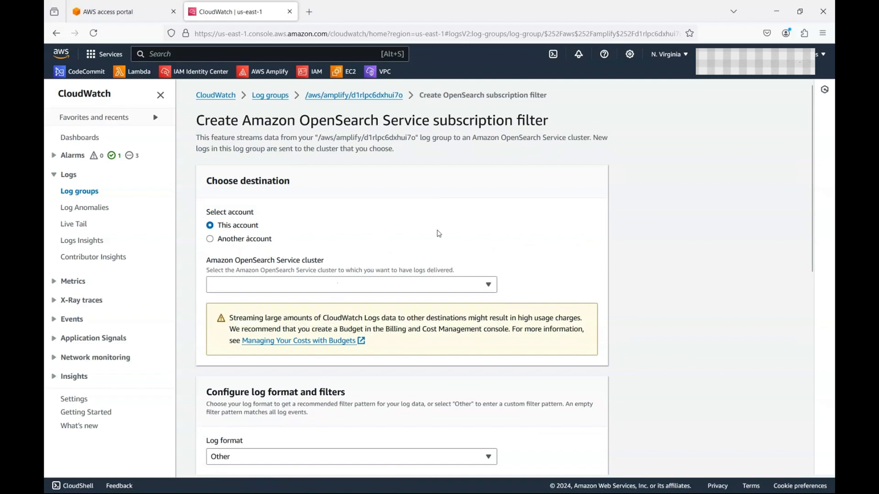
click(278, 56)
text(opensearch)
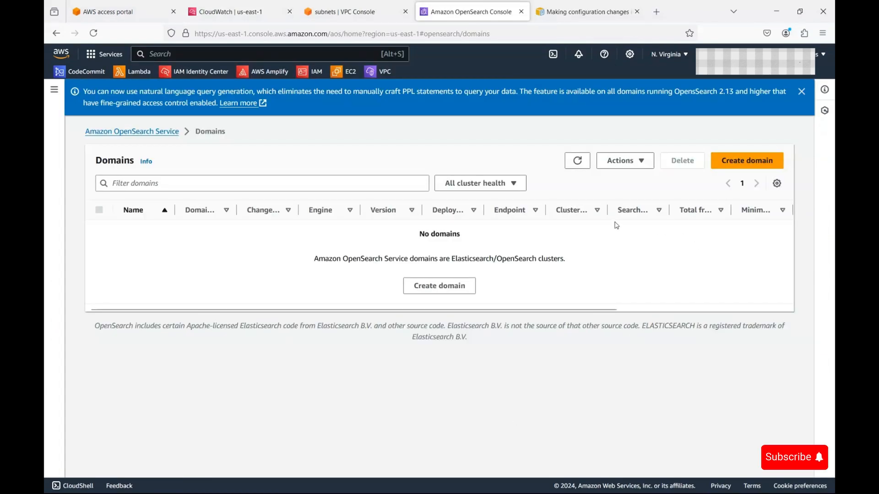
Step: Start a domain named cloudwatchlogs with Standard create, Dev/test, no standby and 1-AZ
click(445, 288)
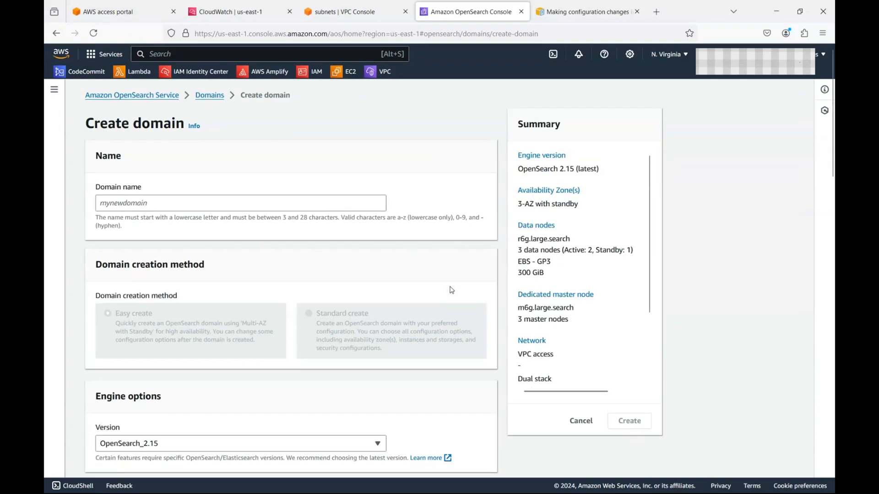
click(274, 203)
text(cloudwat)
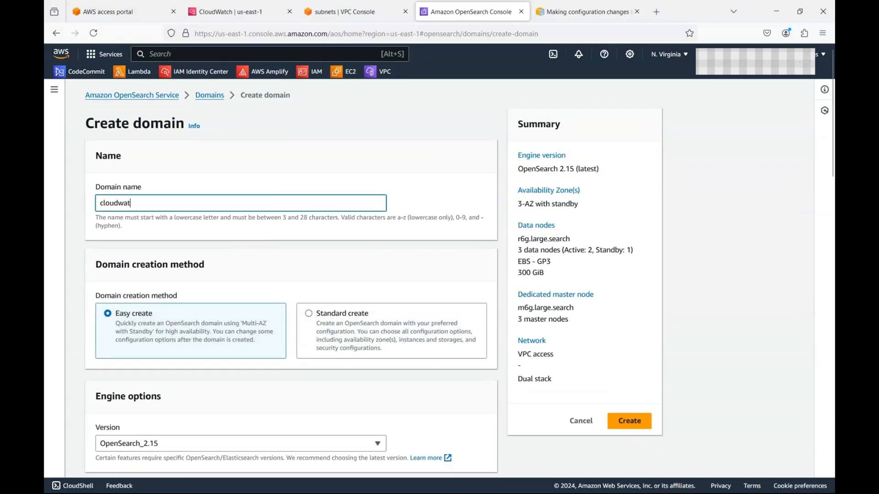
text(chlogs)
click(310, 320)
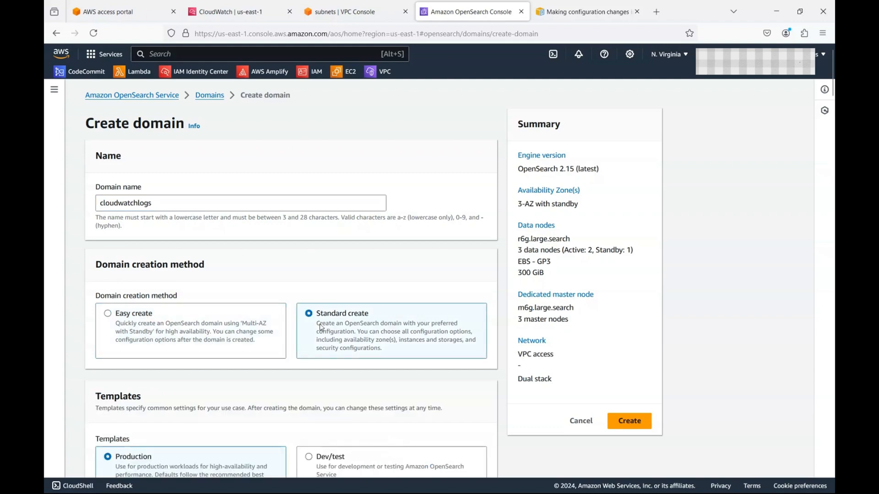
scroll(316, 323, down, 3)
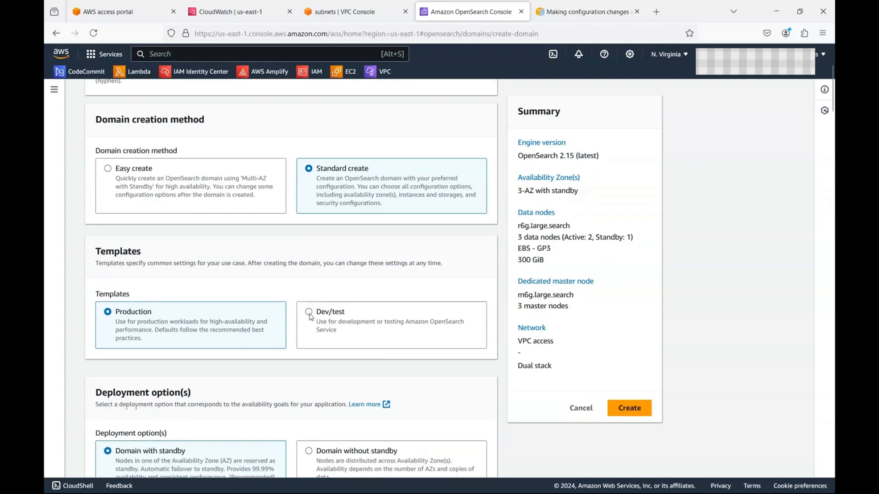
click(310, 313)
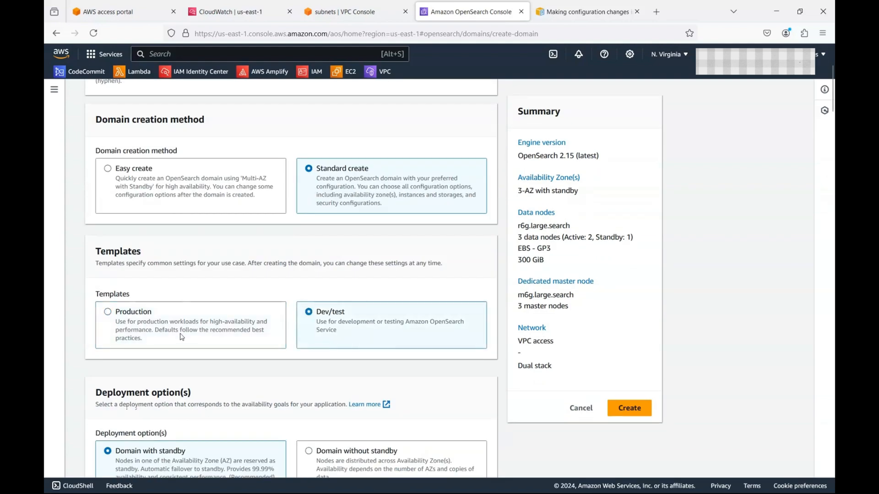
scroll(183, 341, down, 3)
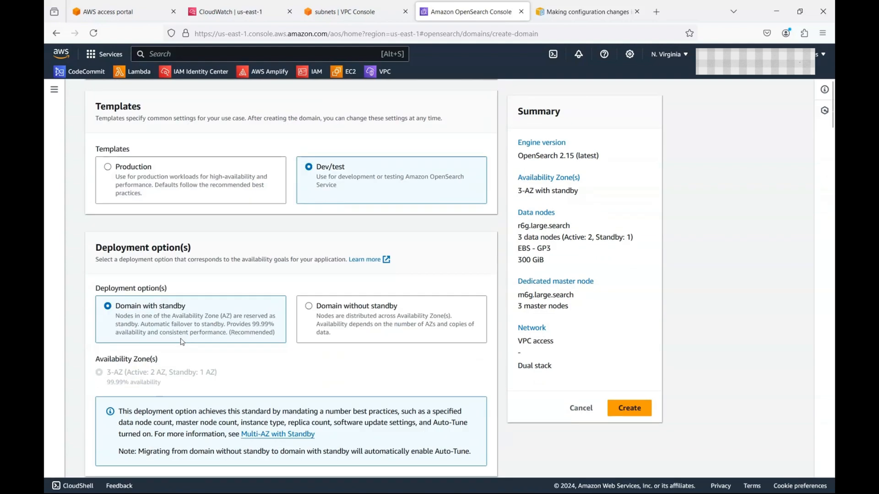
click(310, 307)
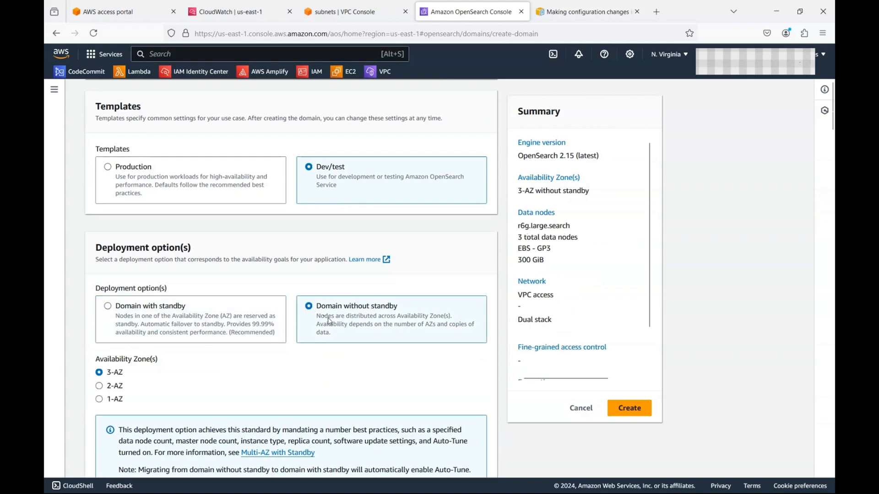
click(99, 399)
Step: Use General purpose t3.small.search data nodes, with previous-generation instance types included
scroll(158, 398, down, 6)
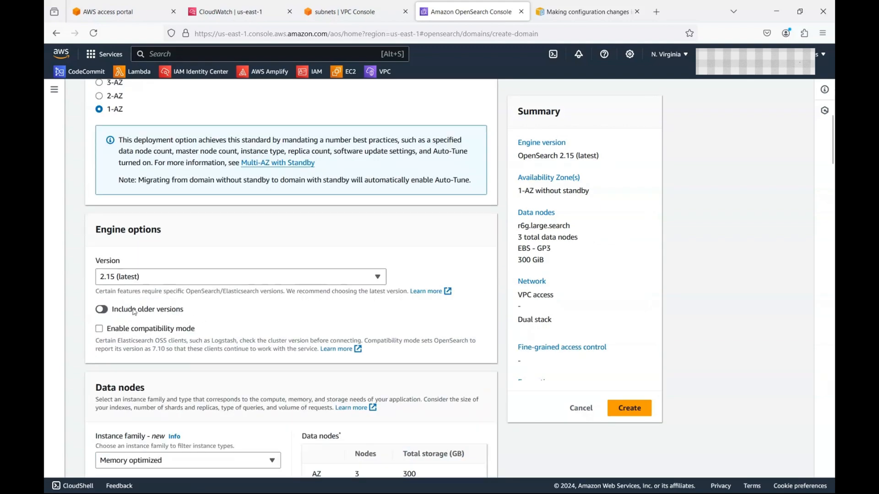
scroll(171, 359, down, 3)
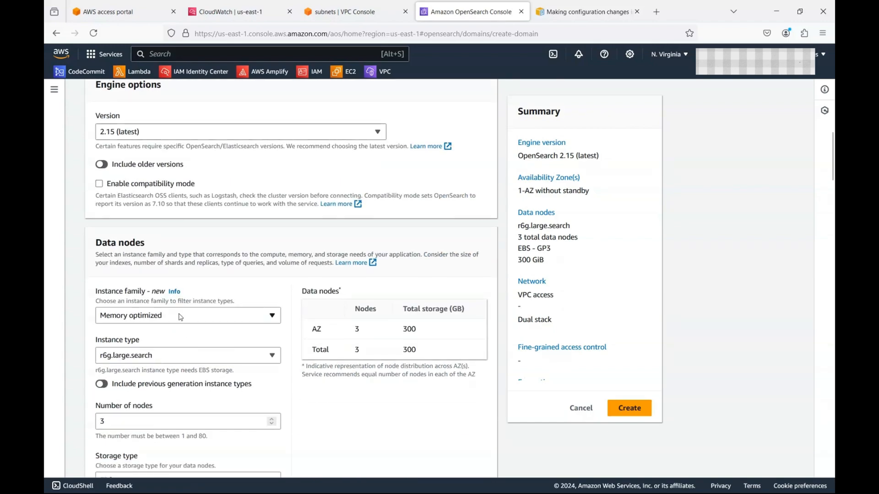
click(181, 318)
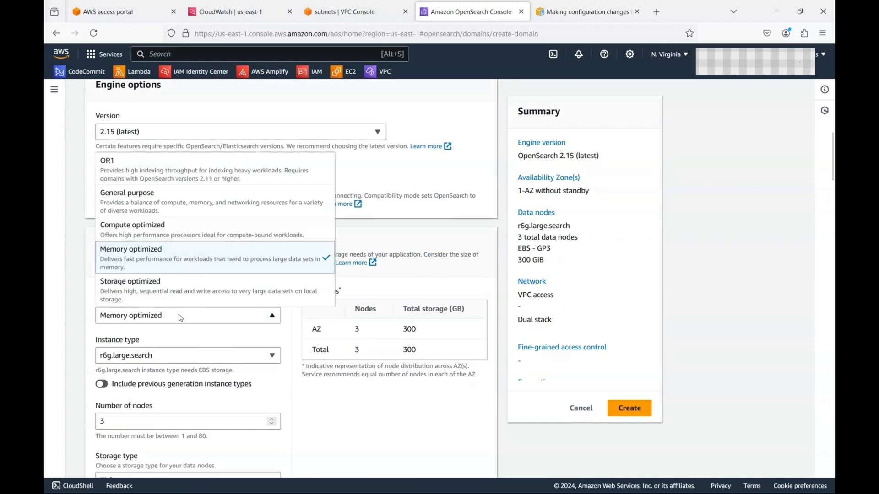
click(207, 208)
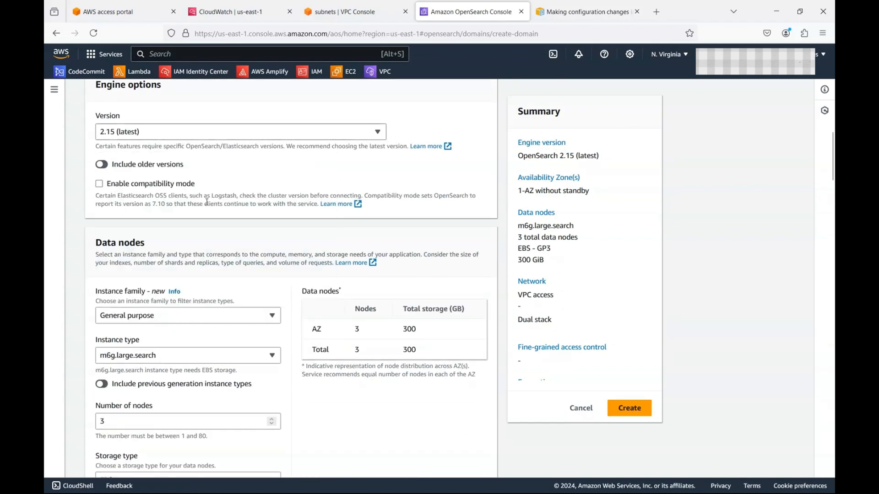
click(109, 388)
click(162, 359)
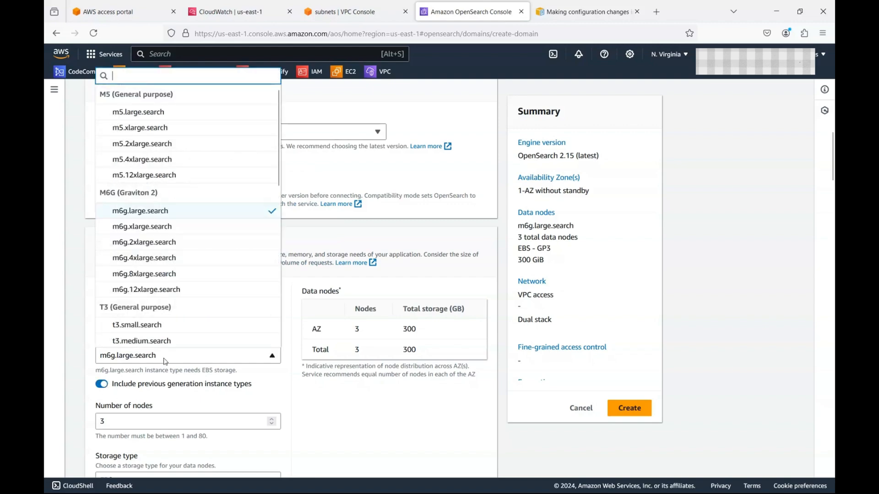
click(170, 326)
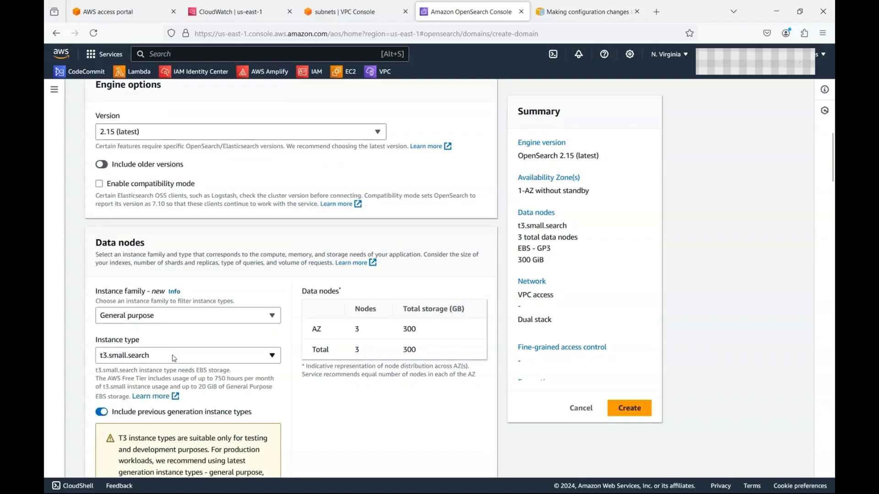
click(170, 355)
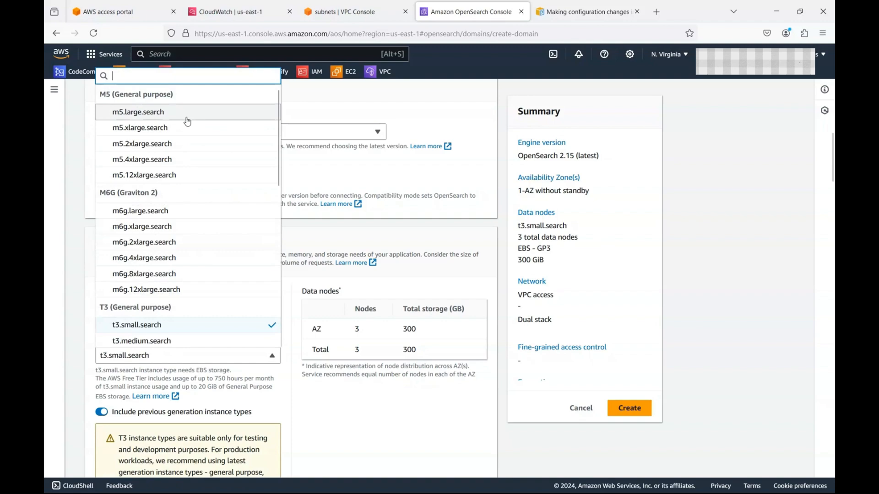
click(268, 385)
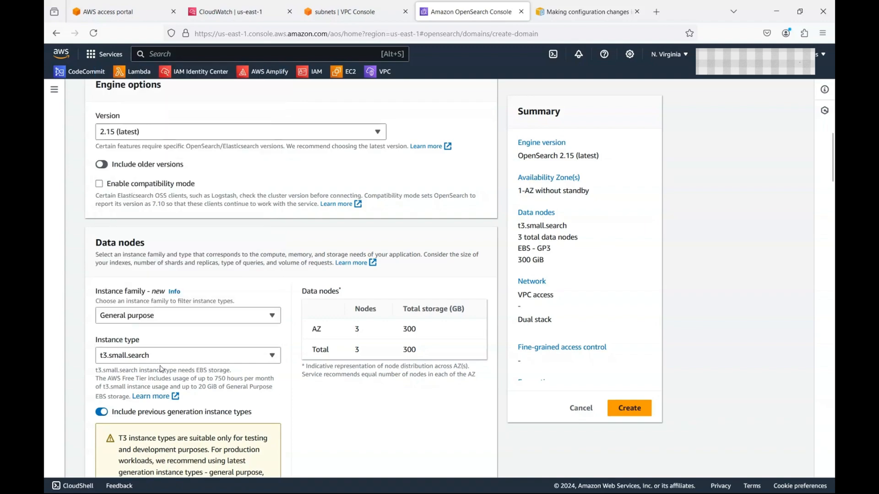
Step: Reduce the domain to 1 data node with 10 GiB EBS storage per node
scroll(171, 373, down, 3)
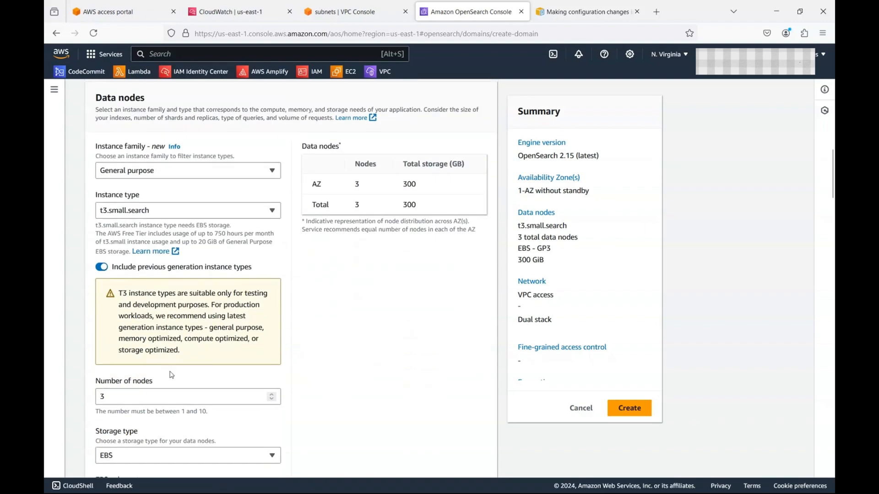
drag(151, 399, 73, 406)
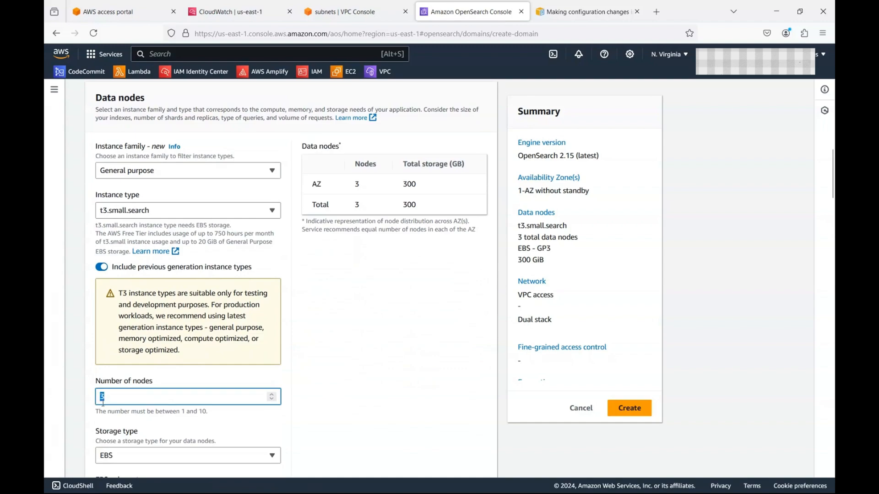
text(1)
scroll(191, 409, down, 3)
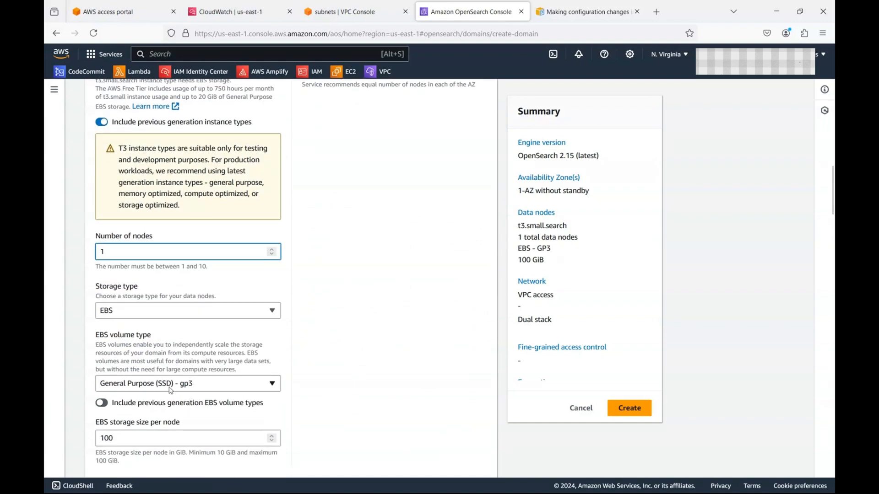
click(177, 446)
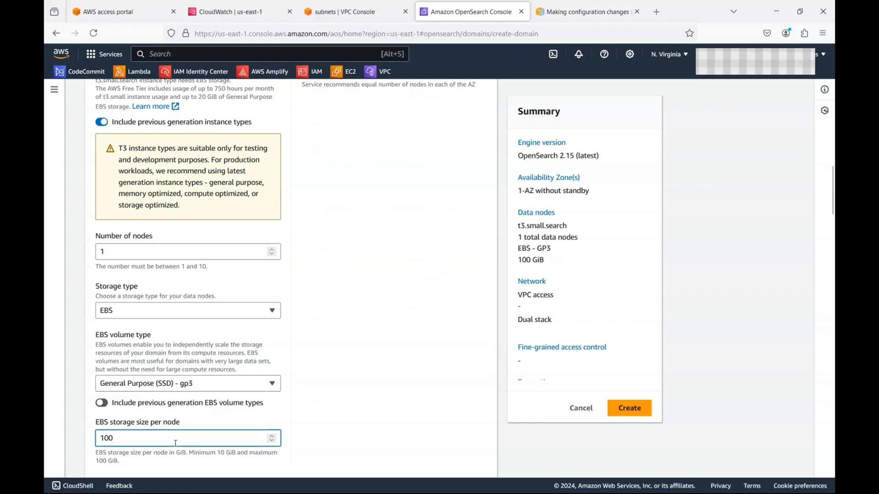
key(BackSpace)
Step: Make the domain publicly accessible over IPv4 only
scroll(206, 452, down, 9)
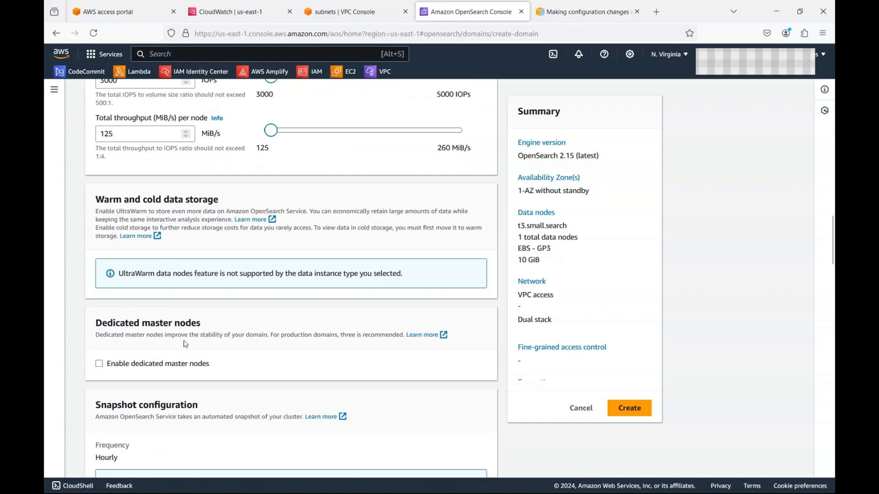
scroll(191, 371, down, 1)
scroll(190, 370, down, 3)
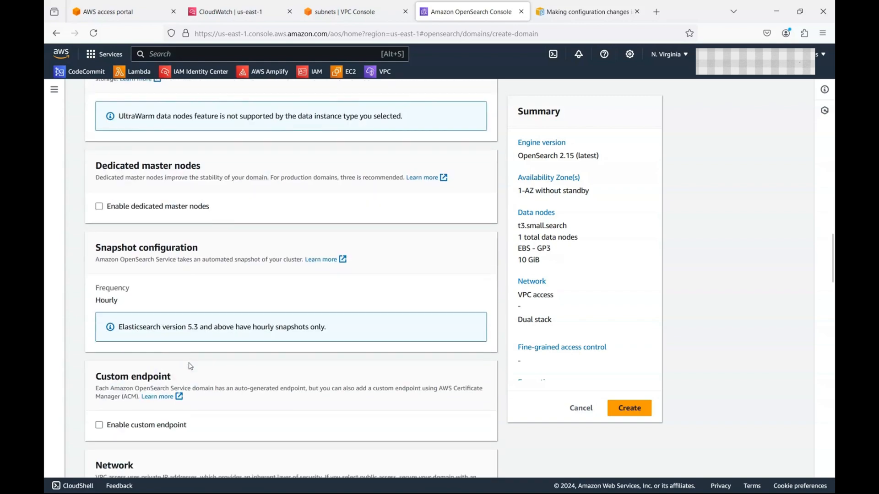
click(133, 411)
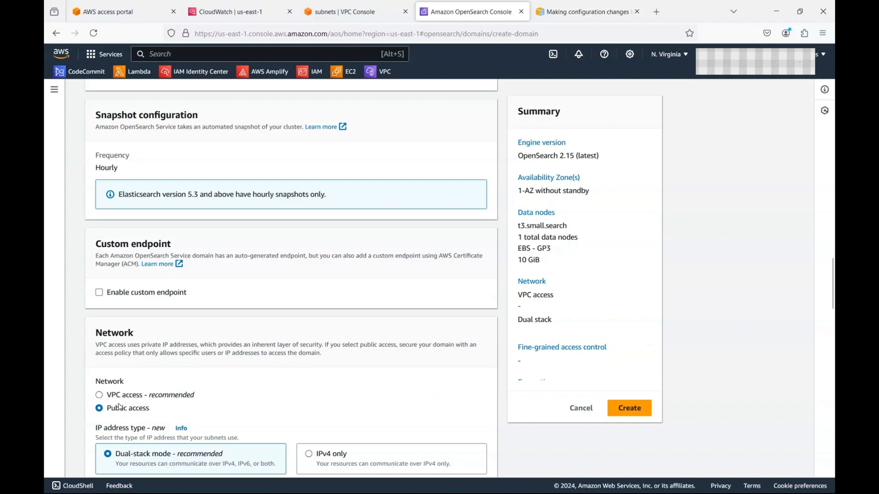
scroll(120, 407, down, 3)
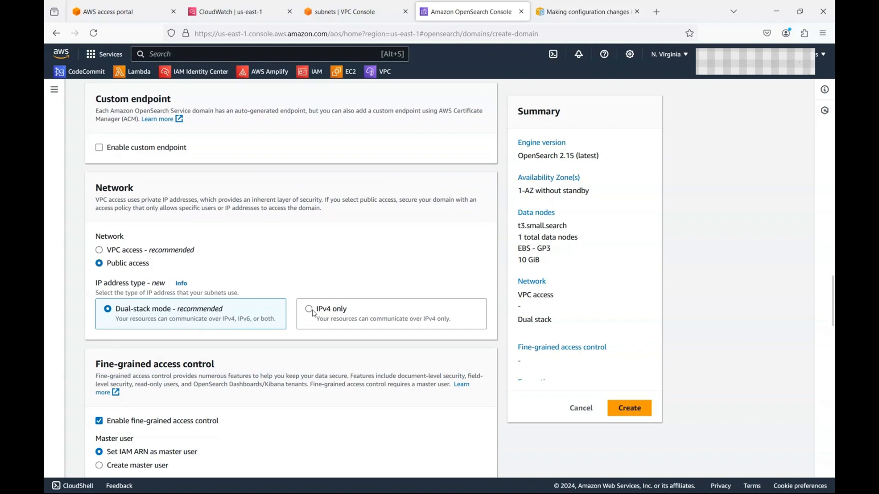
click(314, 314)
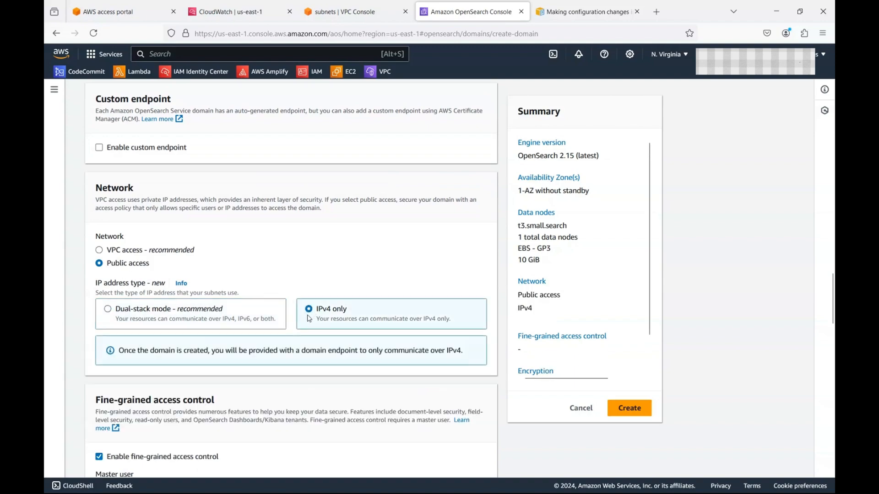
scroll(208, 398, down, 3)
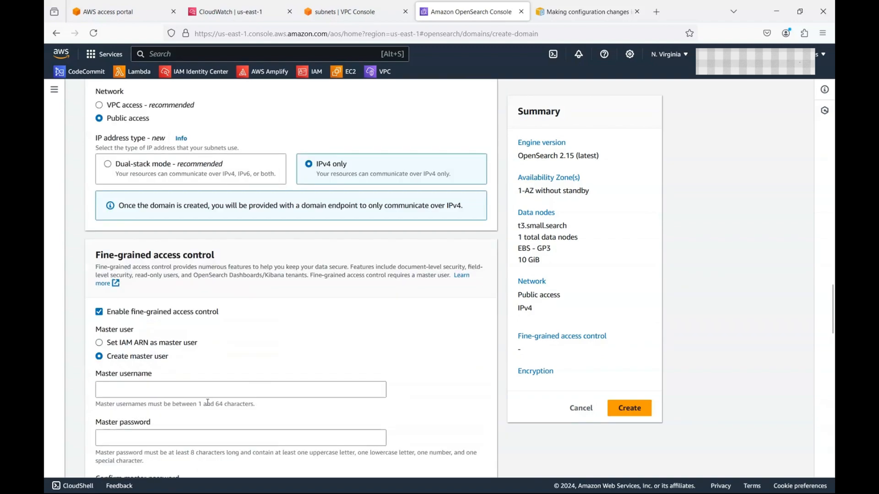
Step: Create a fine-grained master user named admin and set its password
click(211, 396)
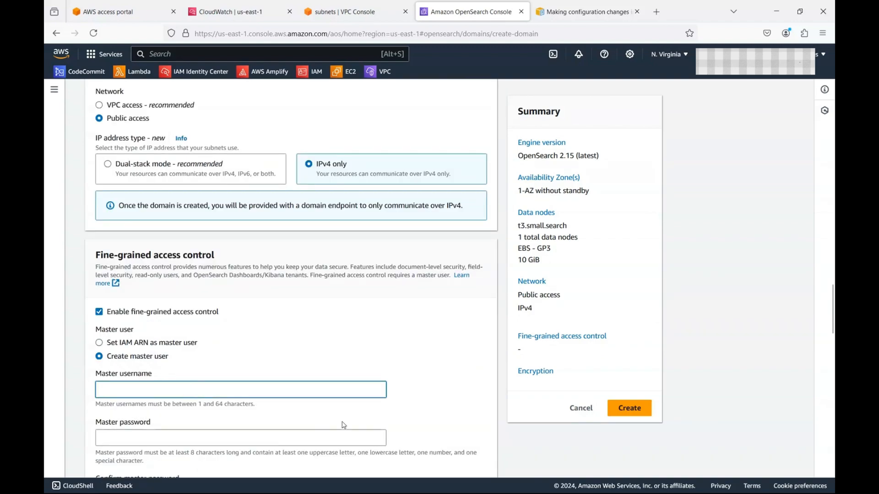
text(admin)
key(Tab)
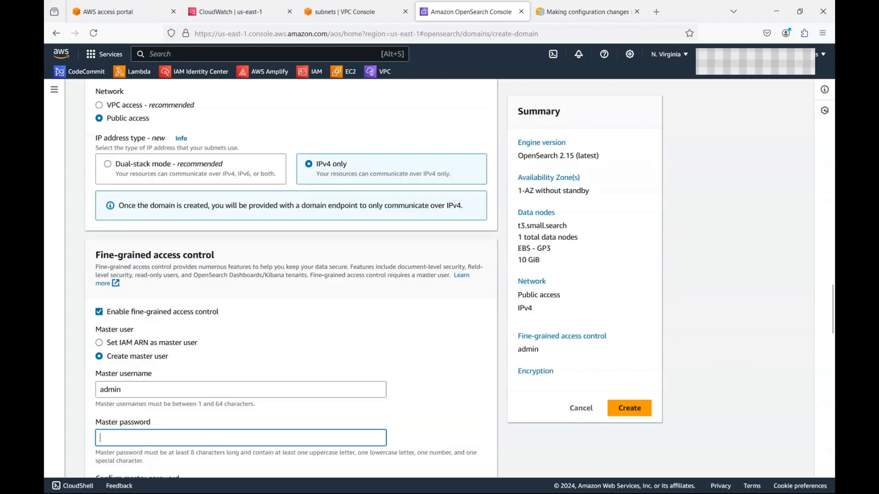
text(Admin•)
text(•)
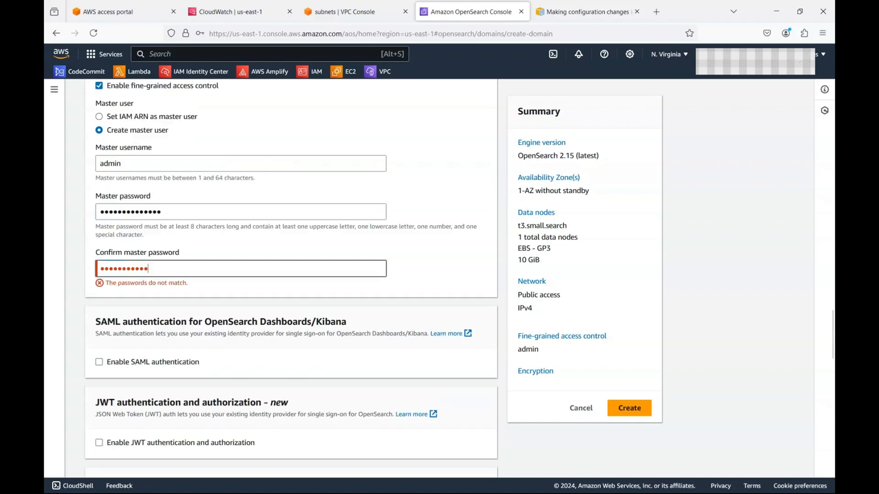
text(•••)
scroll(225, 337, down, 1)
scroll(226, 338, down, 8)
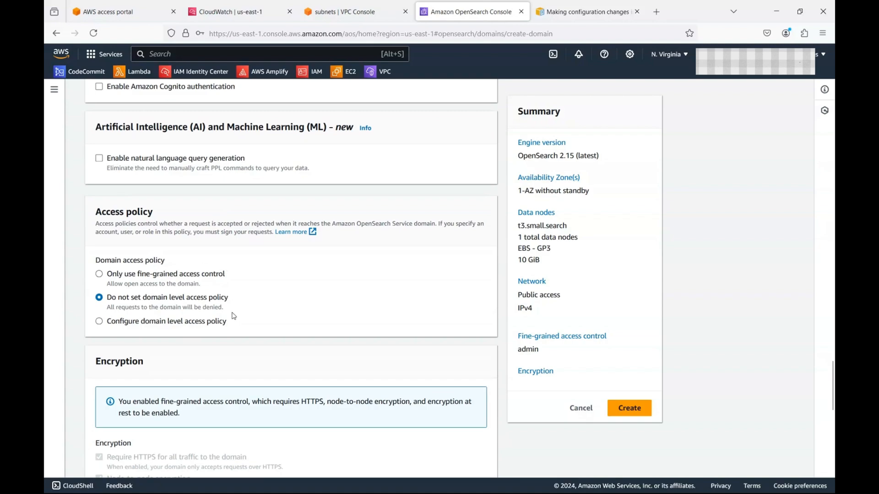
Step: Configure a domain-level access policy with Action set to Allow, checking it as JSON
click(210, 323)
scroll(271, 376, down, 3)
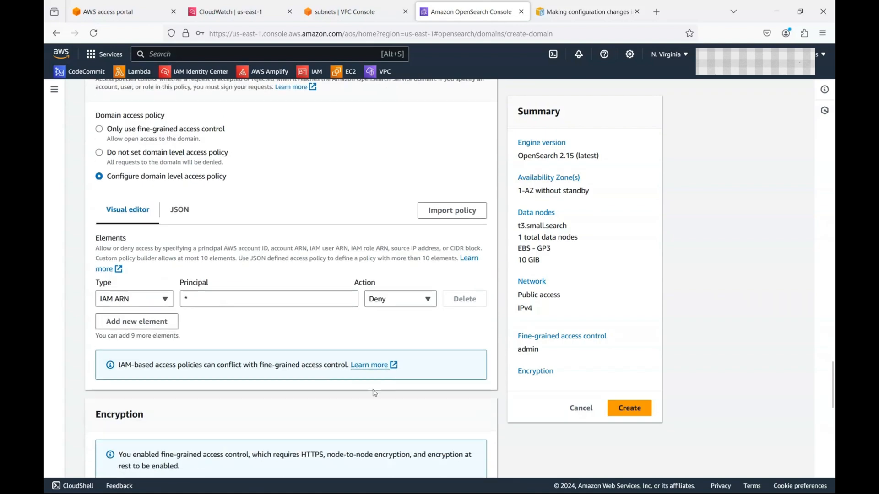
click(398, 299)
click(393, 316)
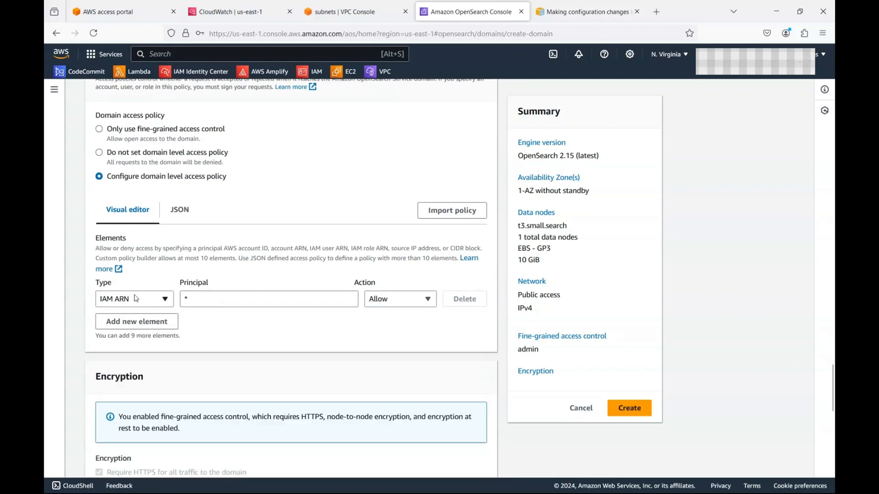
click(180, 211)
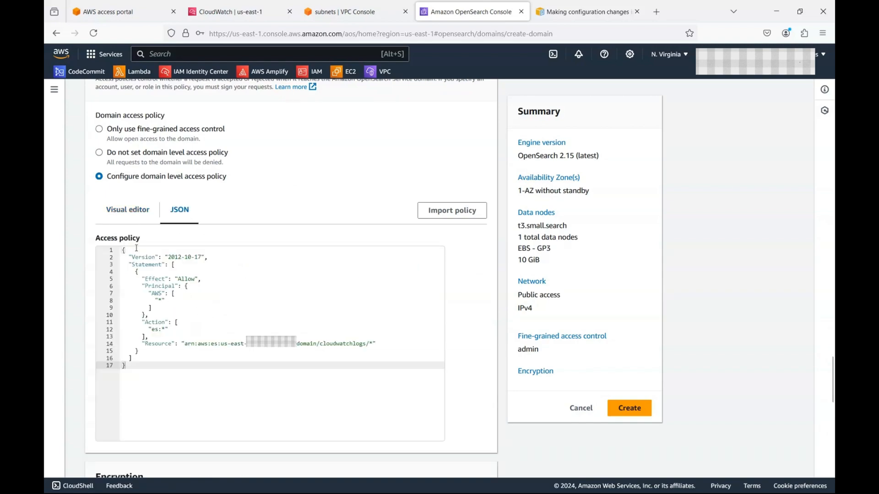
click(128, 209)
Step: Submit creation of the cloudwatchlogs domain
scroll(171, 316, down, 6)
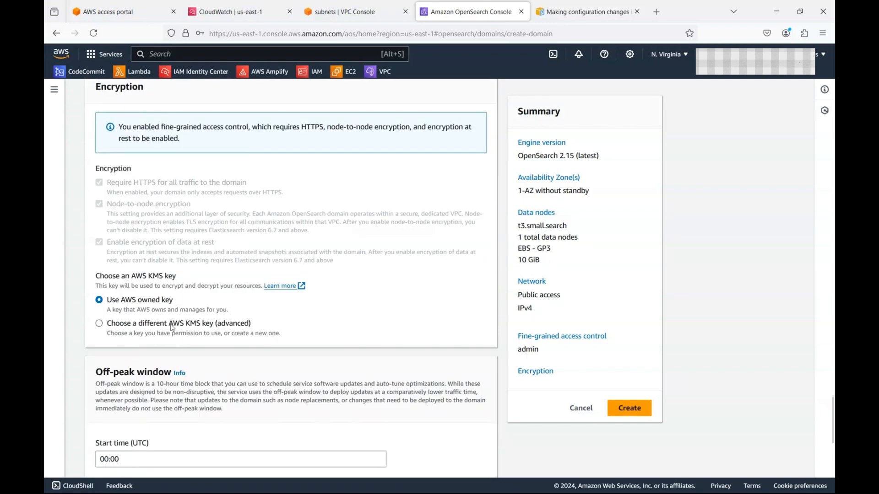
scroll(191, 328, down, 3)
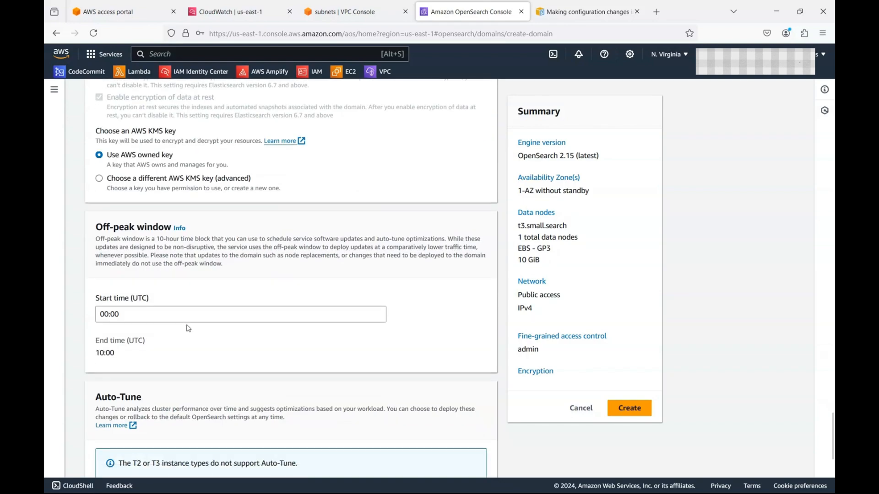
scroll(189, 328, down, 5)
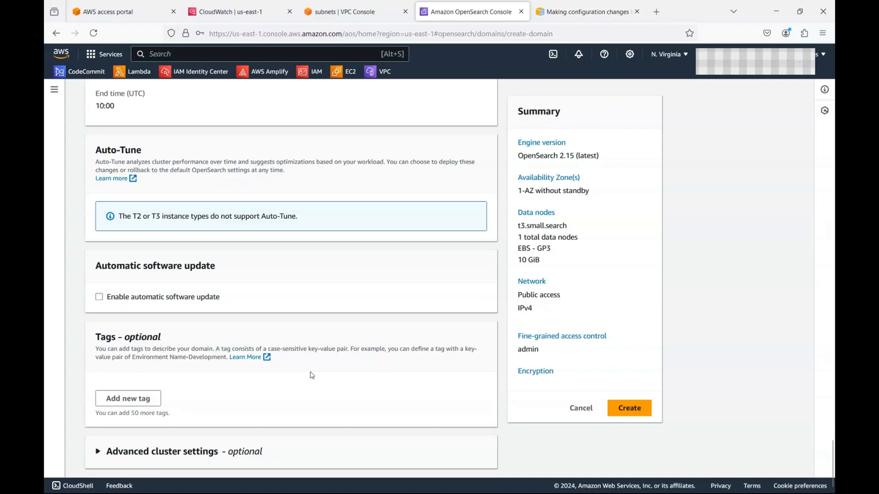
click(643, 414)
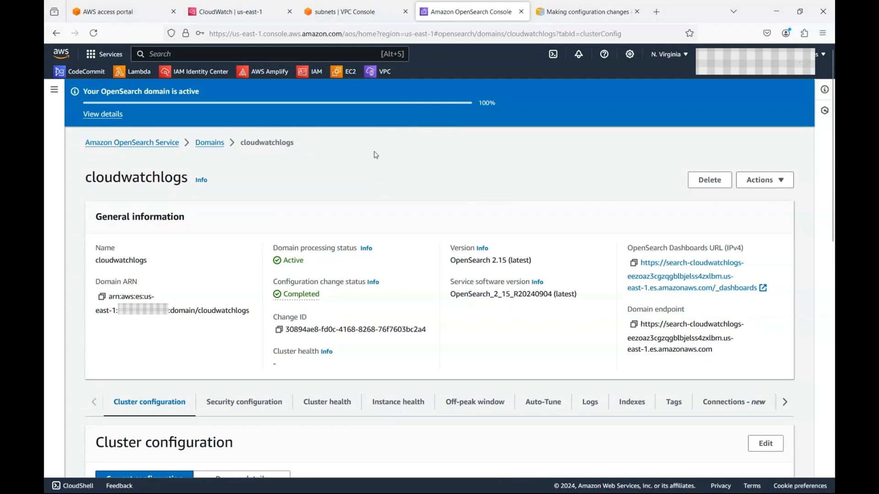
Step: Wait for cloudwatchlogs to turn Active, reading the Domain processing status help meanwhile
double_click(479, 102)
click(366, 248)
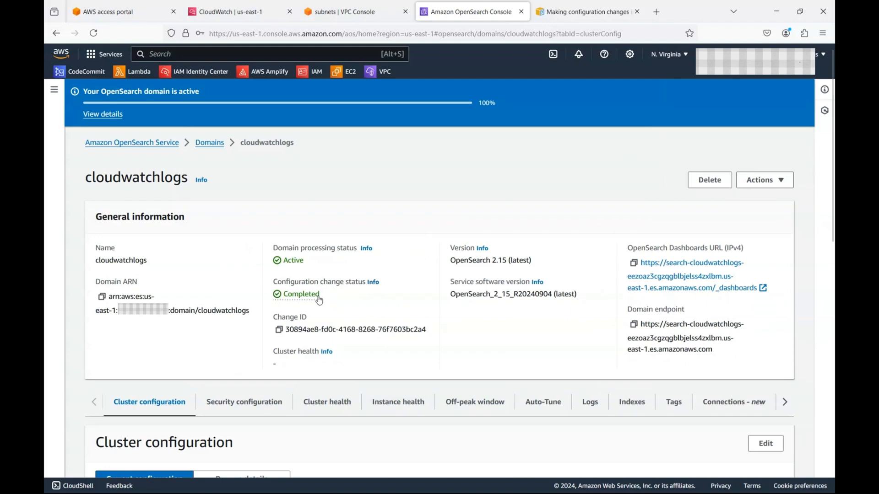
Step: Open the cloudwatchlogs Dashboards URL, log in as the admin master user, and enter the Global tenant
click(681, 268)
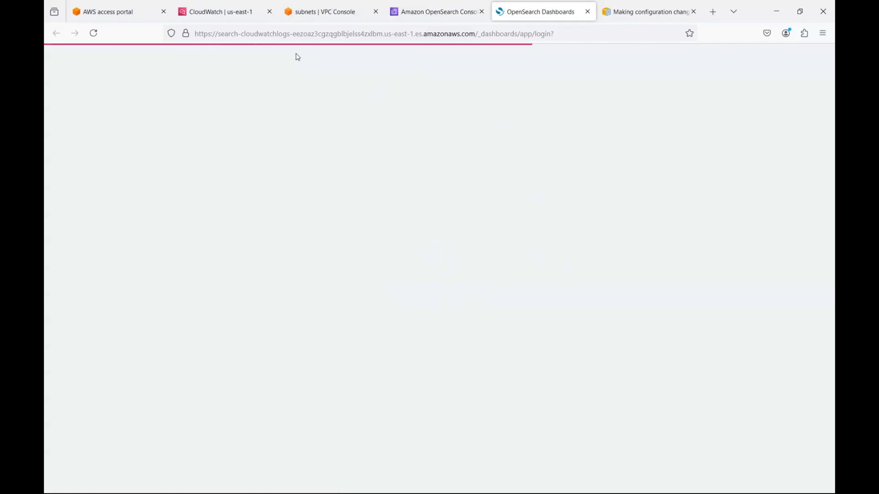
click(471, 220)
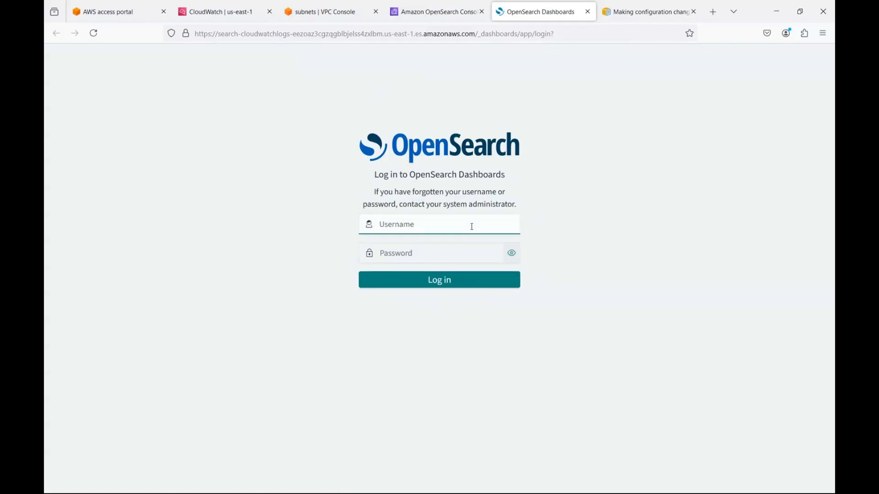
text(admin)
key(Tab)
text(*****)
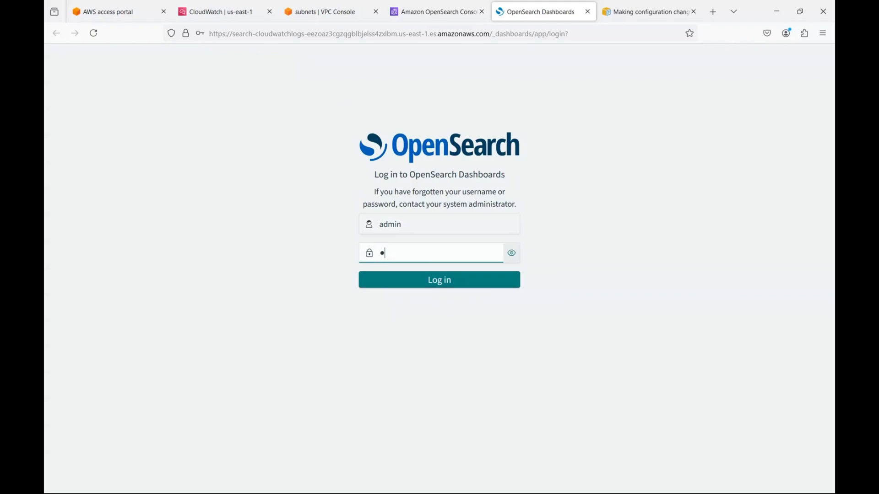
key(BackSpace)
key(BackSpace)
key(BackSpace)
key(BackSpace)
key(BackSpace)
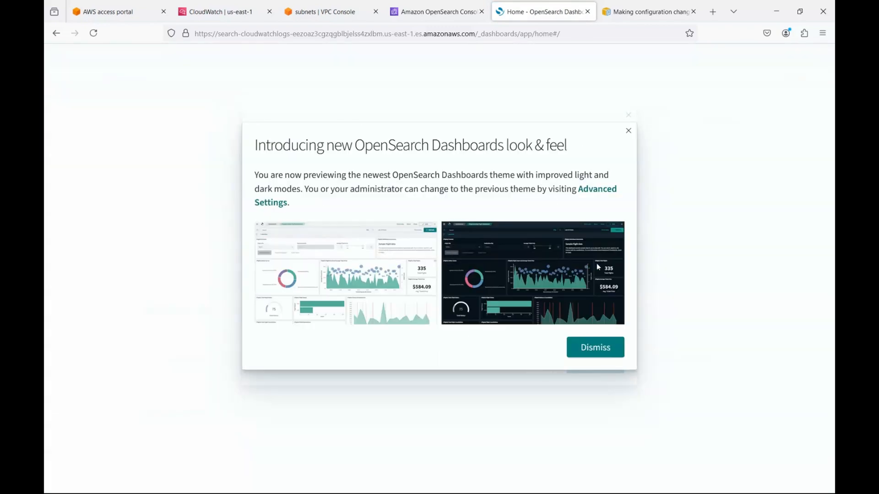
click(628, 132)
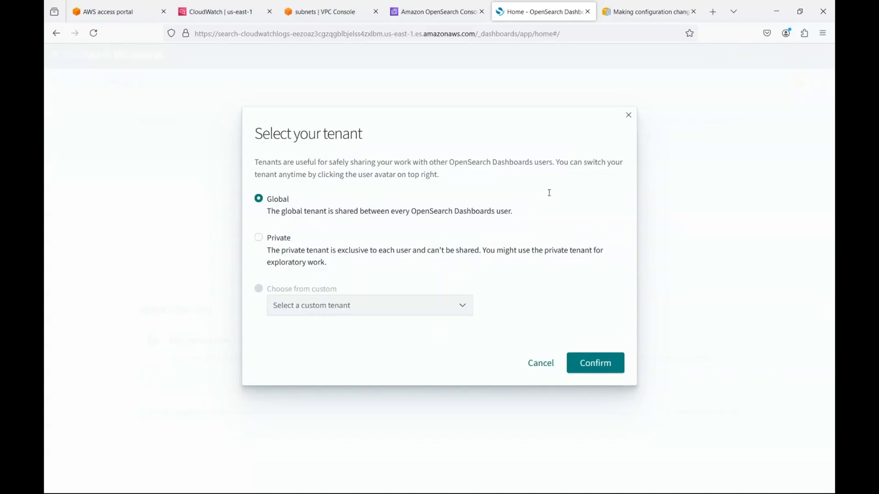
click(612, 362)
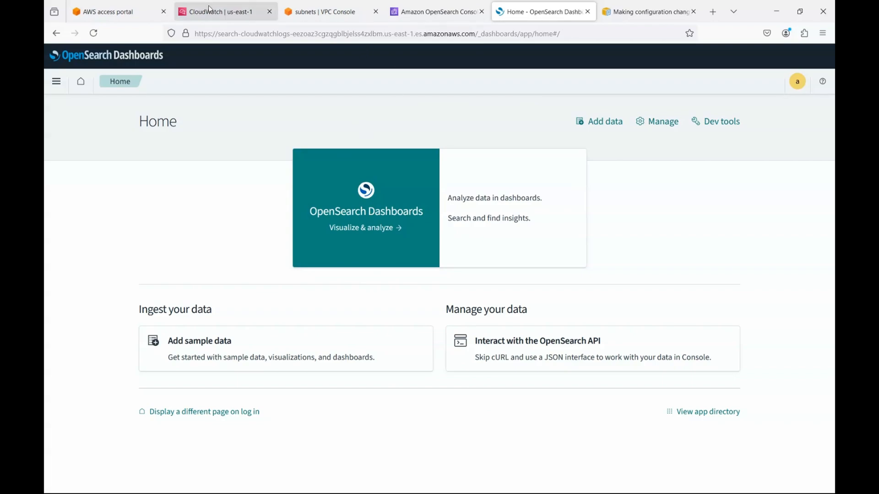
Step: Reload the subscription filter form and pick cloudwatchlogs as the destination cluster
click(223, 11)
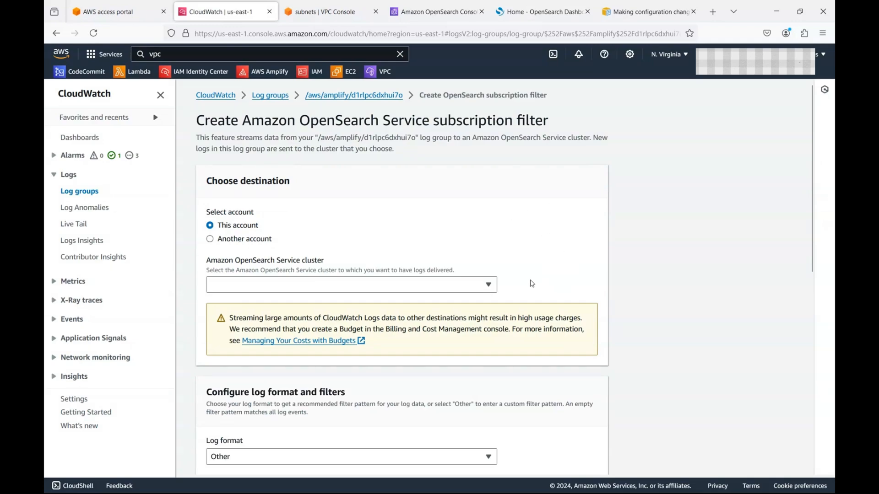
key(F5)
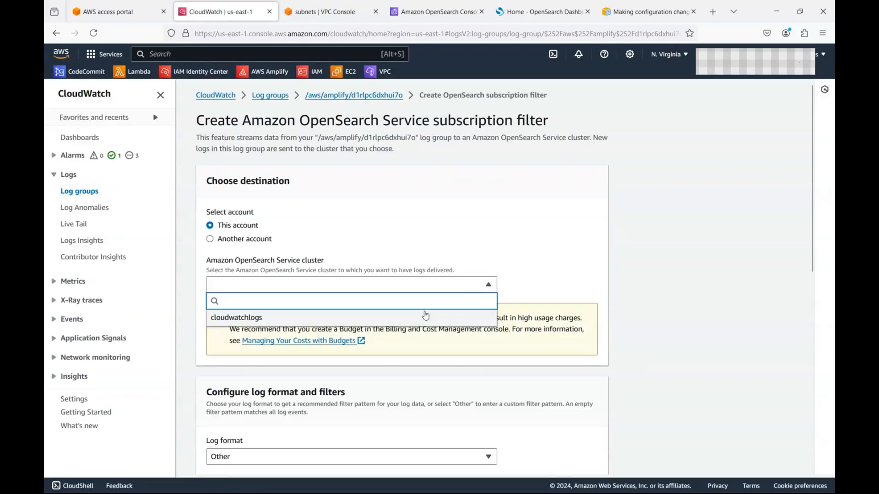
click(429, 315)
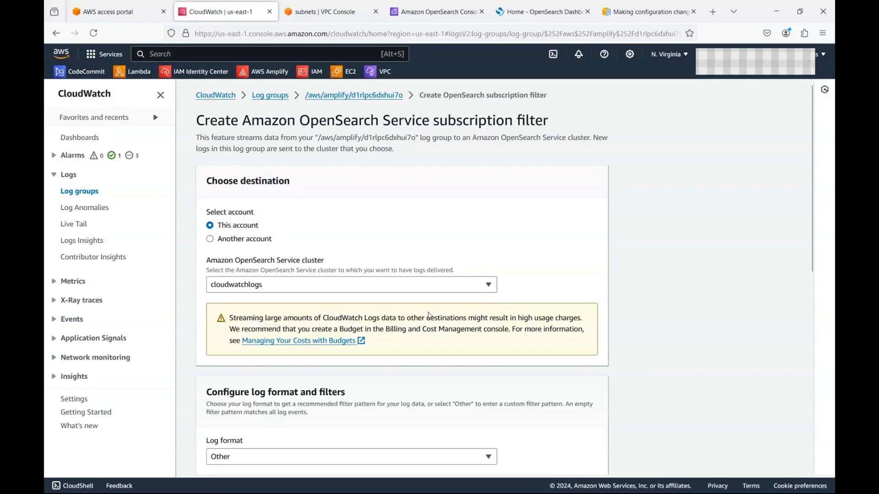
scroll(423, 340, down, 3)
Step: Check the available Lambda execution roles, then bring up the VPC subnets page
click(224, 266)
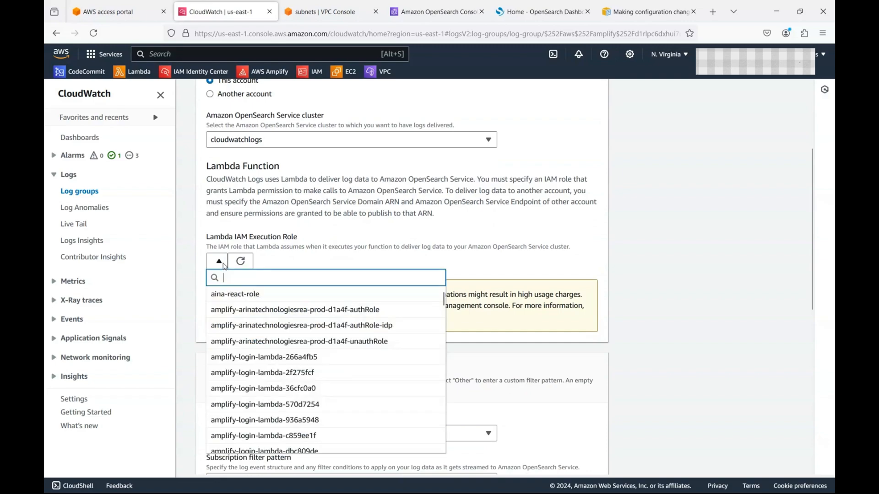
click(359, 246)
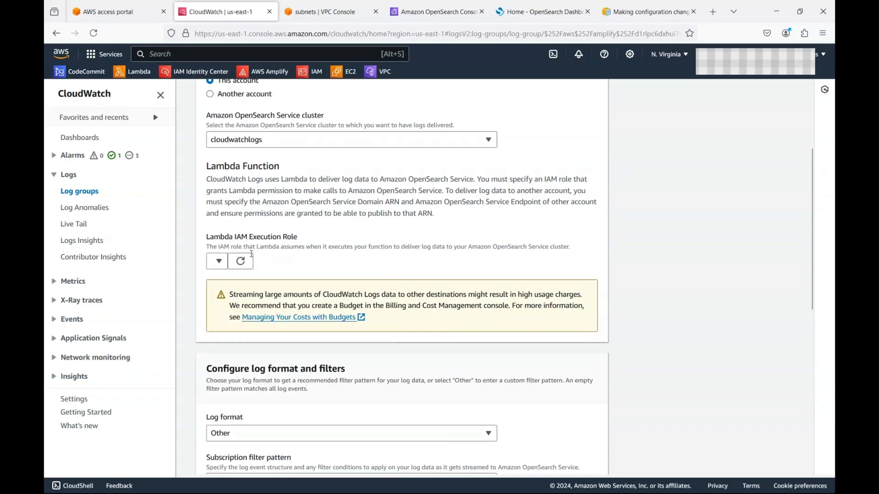
scroll(527, 464, down, 3)
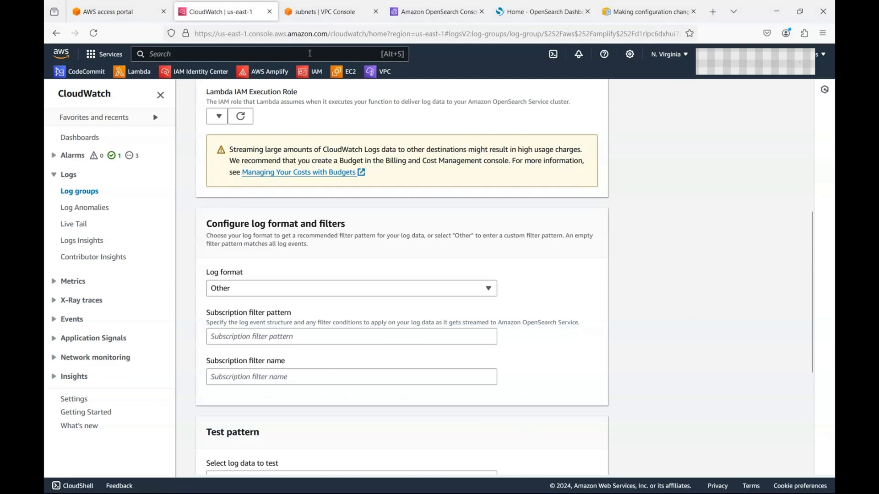
click(316, 12)
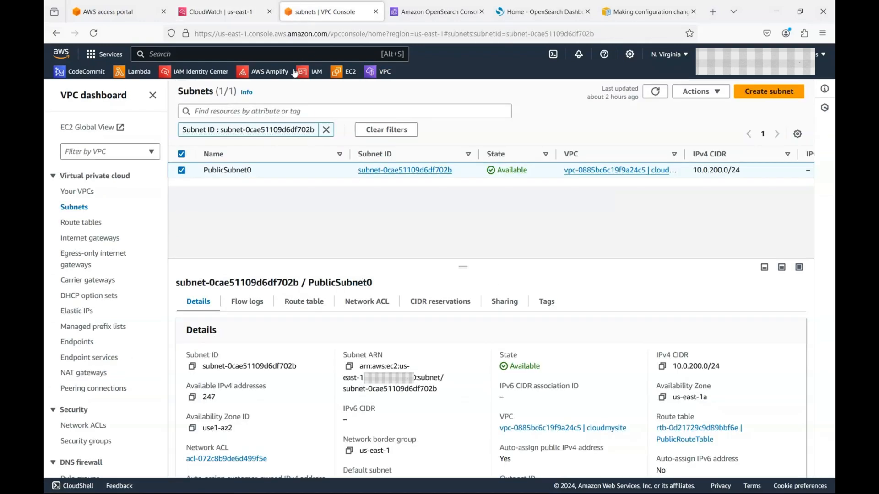
Step: In IAM, start a new role trusted by the Lambda service
click(315, 71)
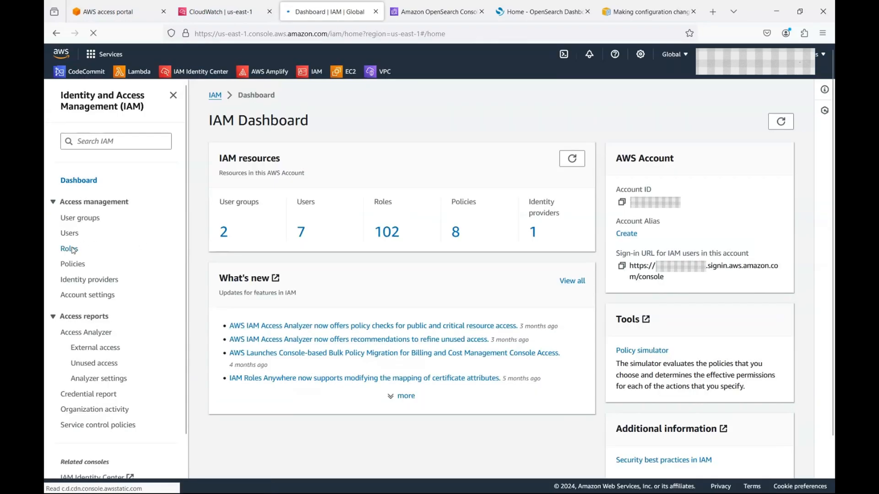
click(69, 249)
click(753, 128)
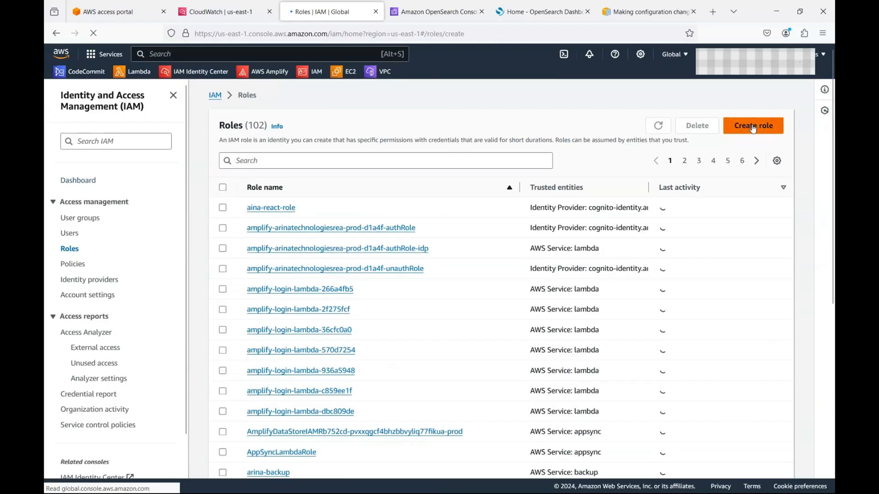
click(374, 389)
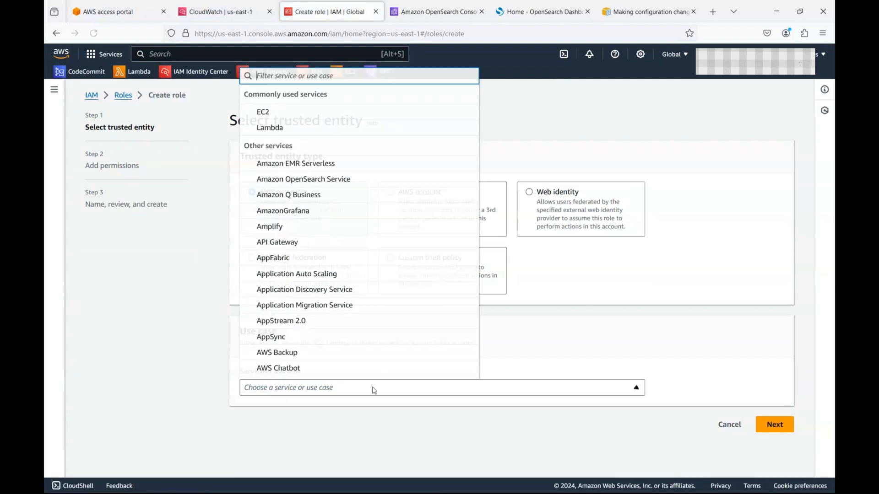
click(317, 131)
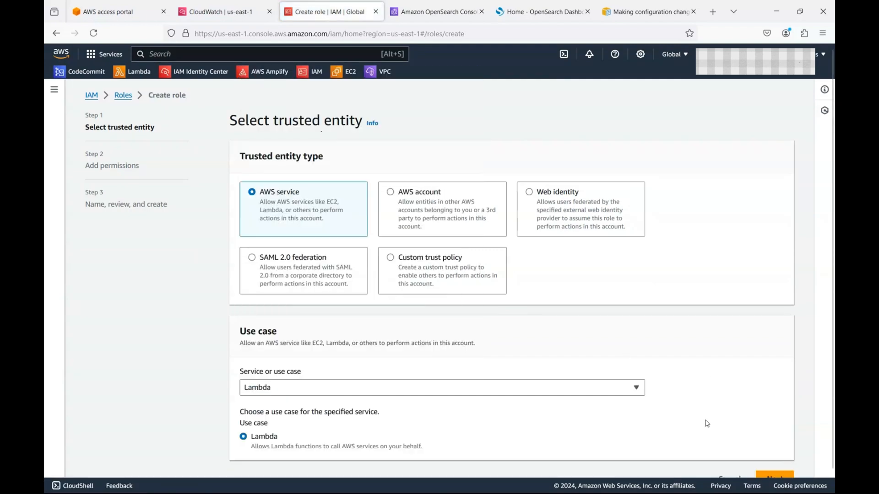
scroll(727, 391, down, 1)
click(781, 466)
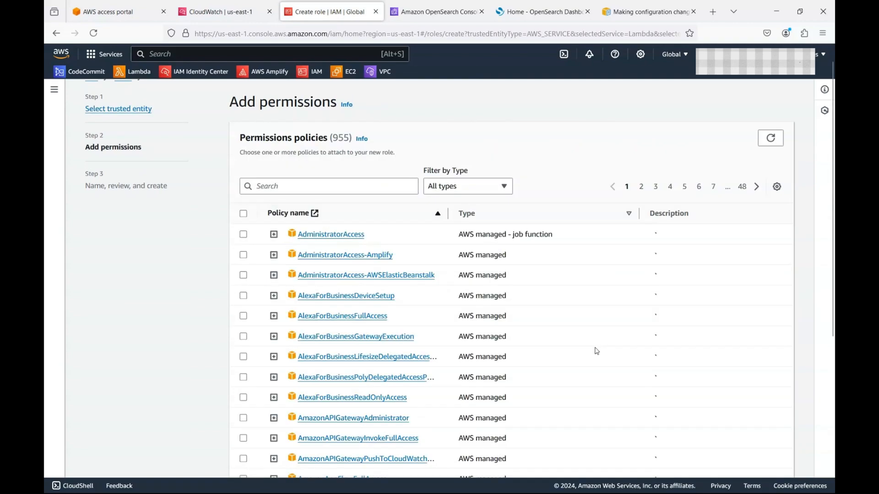
Step: Attach the AWSLambdaVPCAccessExecutionRole permissions policy to the role
click(345, 185)
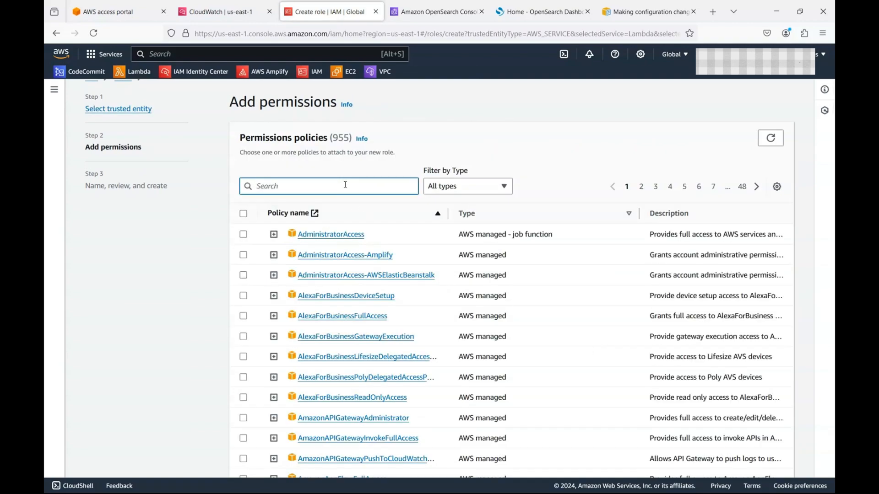
text(awslam)
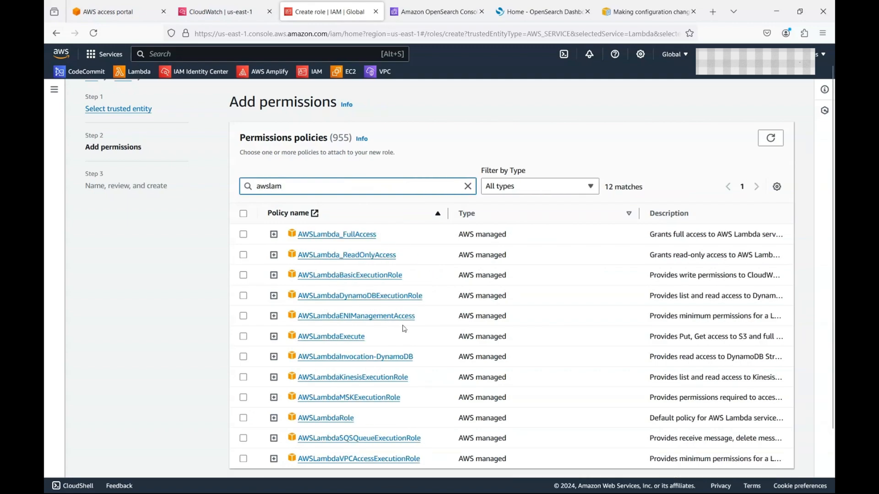
scroll(404, 328, down, 3)
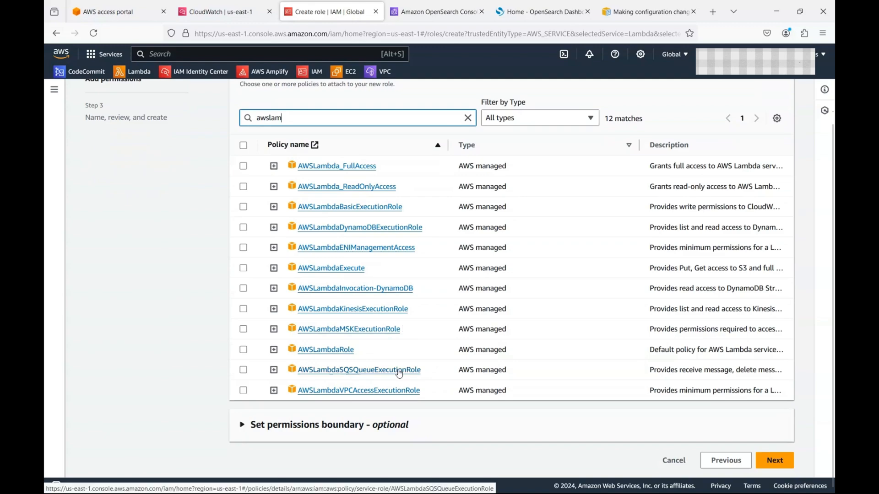
click(243, 391)
click(775, 460)
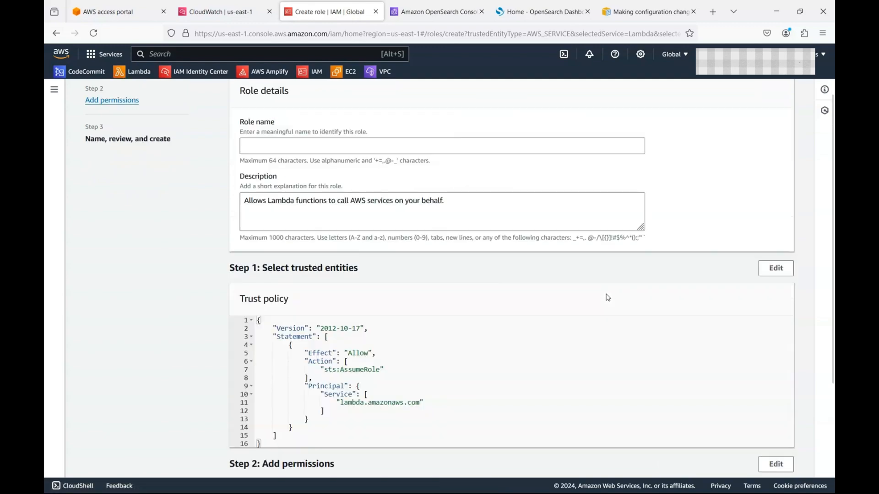
Step: Name the role cloudwatch-os-role and create it
click(306, 143)
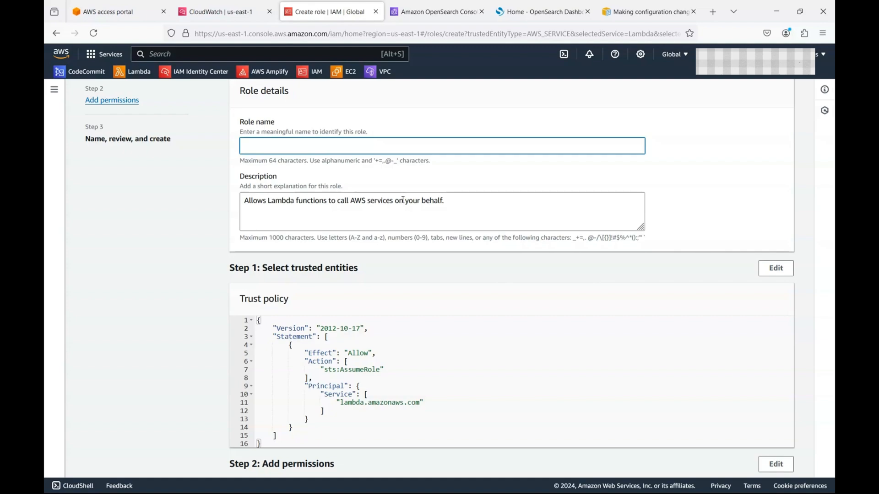
text(cloudwatch-os)
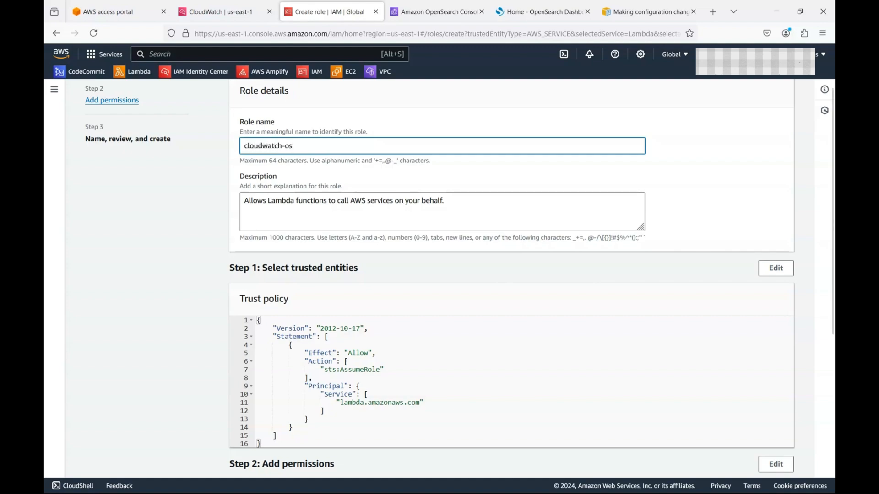
text(-role)
scroll(351, 214, down, 5)
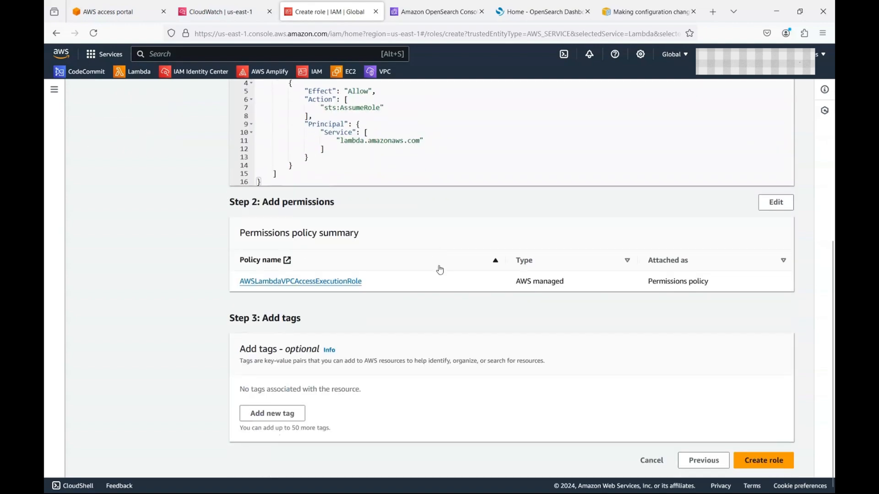
click(758, 461)
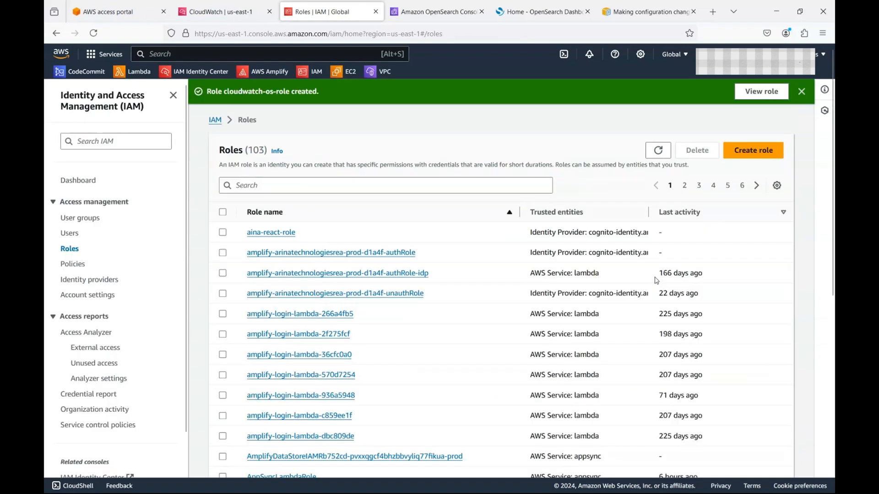
Step: Open cloudwatch-os-role and start a new inline policy for it
click(500, 182)
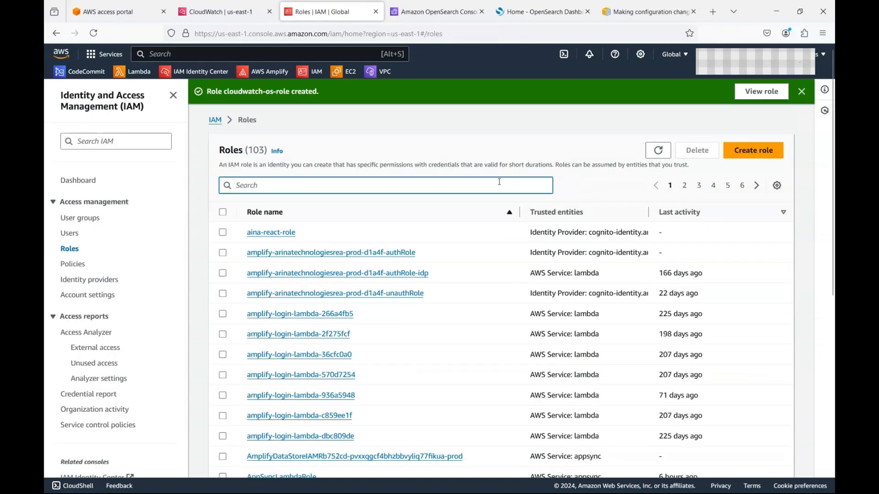
text(cloudw)
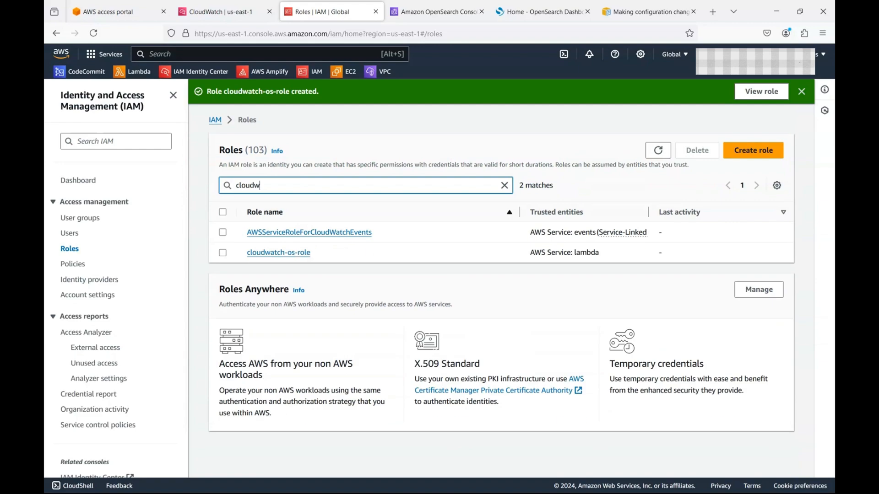
click(302, 256)
scroll(259, 271, down, 3)
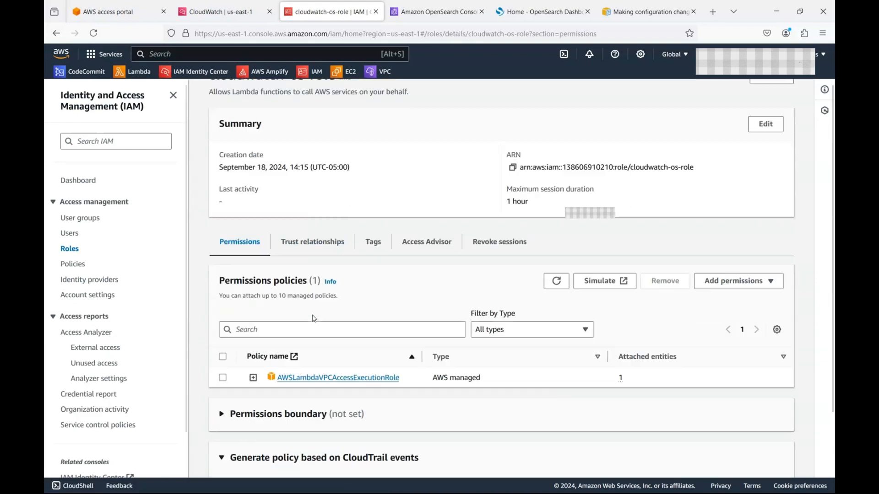
click(769, 187)
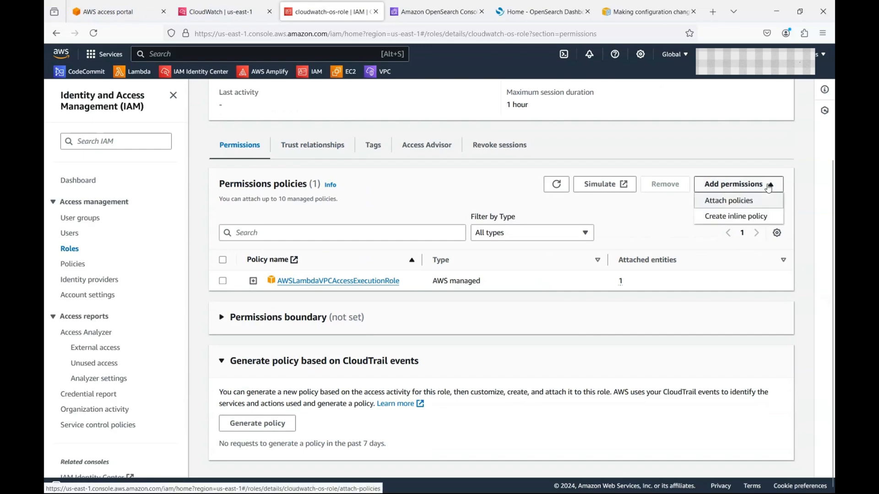
click(762, 217)
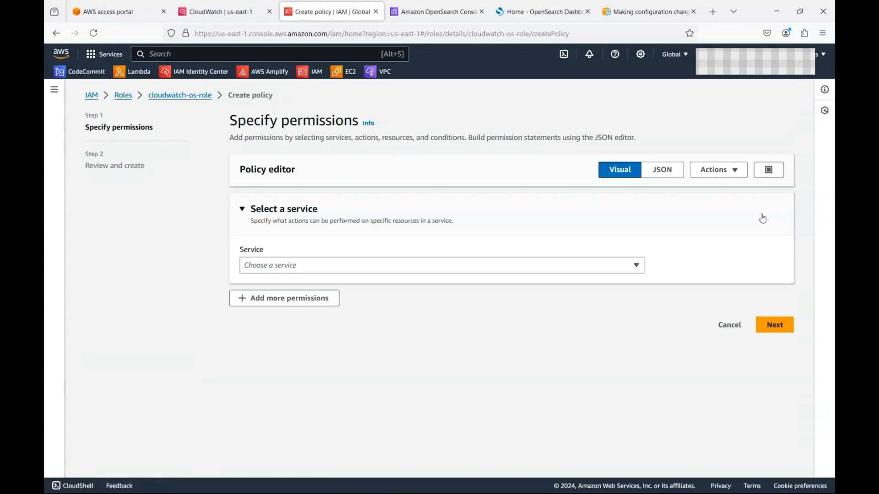
Step: Allow all OpenSearch Service actions on all resources in the policy
click(554, 260)
text(open)
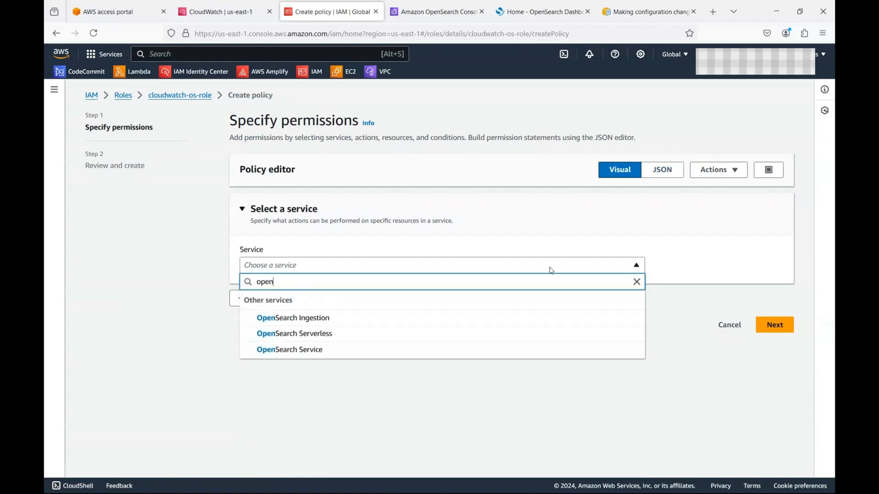
click(322, 350)
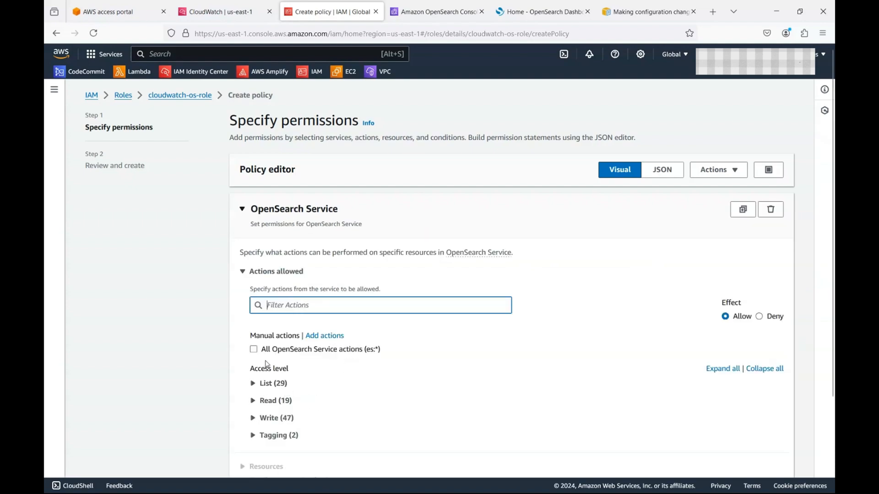
click(254, 350)
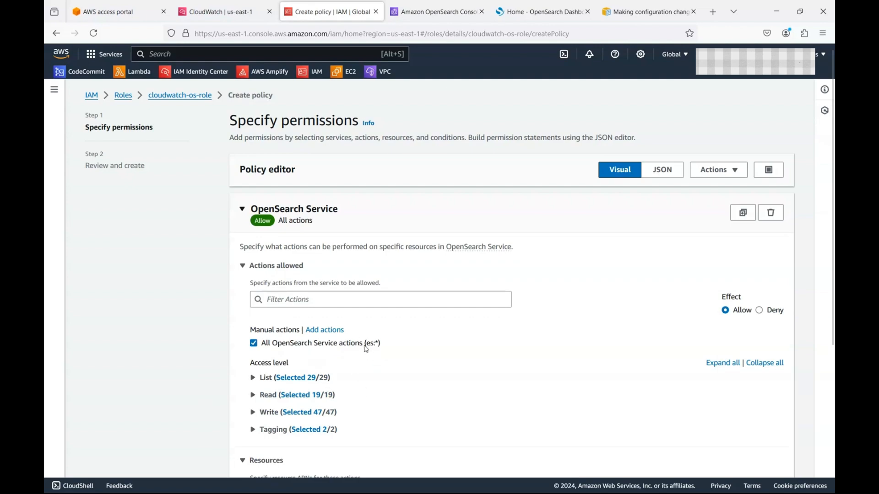
scroll(378, 346, down, 5)
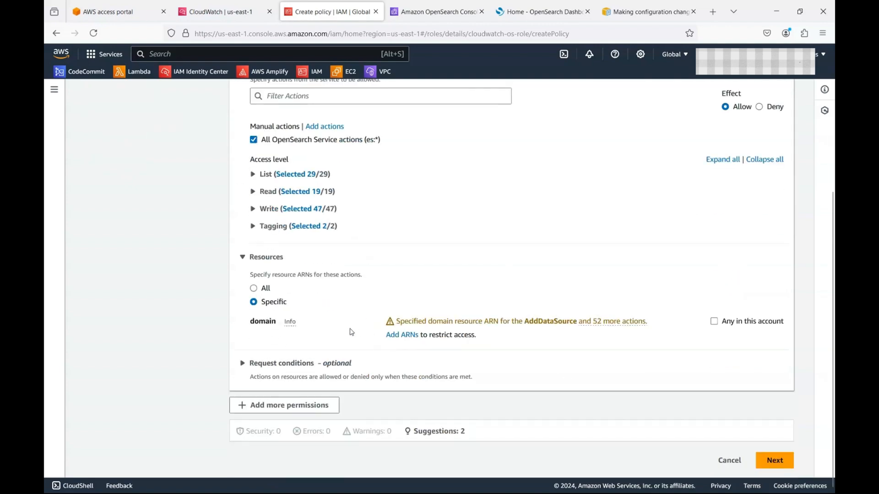
click(253, 291)
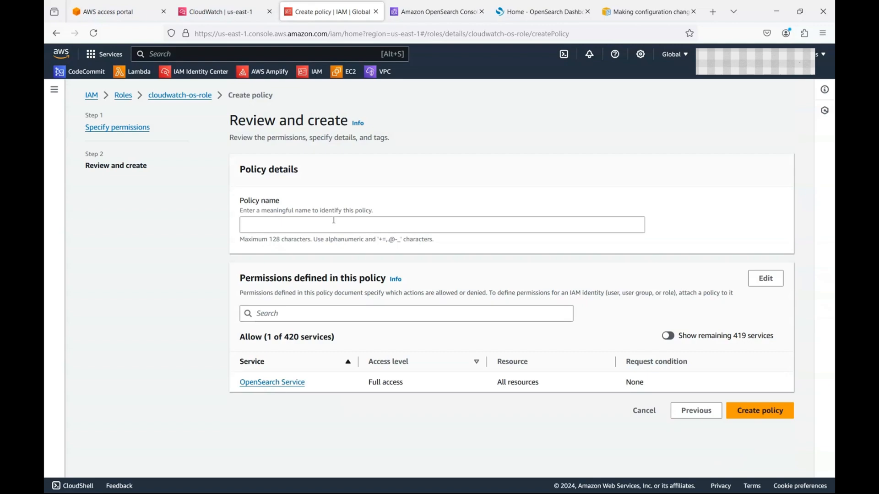
Step: Name the policy cw-os-policy and create it
click(334, 224)
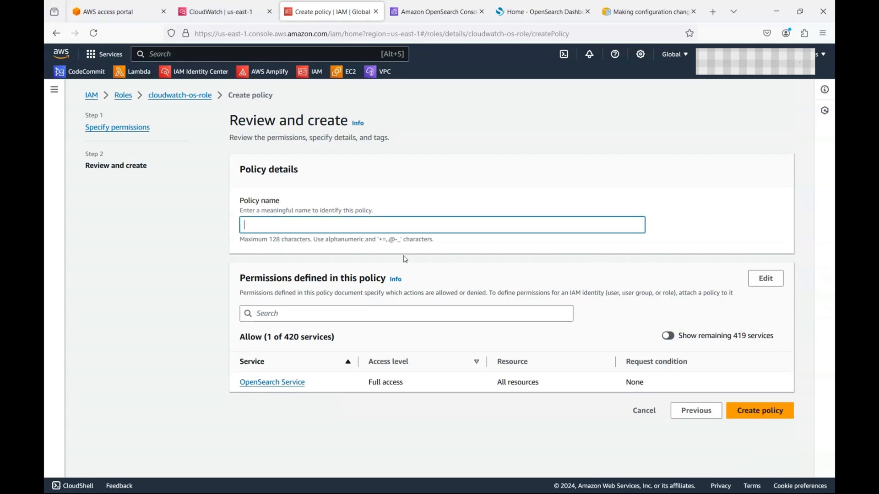
text(cw-os-policy)
click(760, 411)
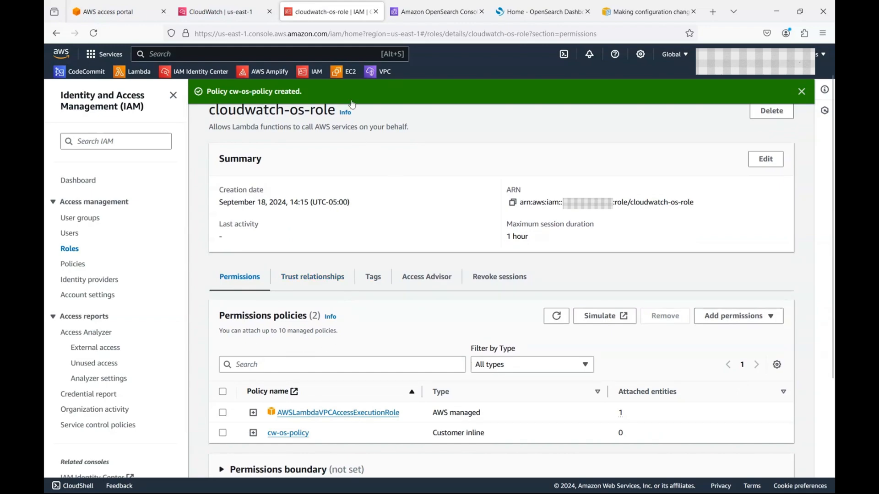
Step: Refresh the IAM roles and select cloudwatch-os-role as the Lambda execution role
click(208, 7)
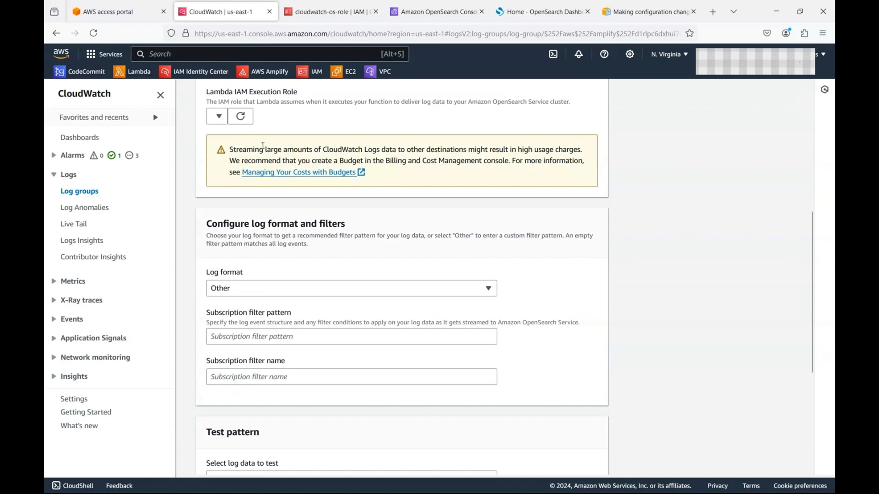
click(247, 118)
click(219, 116)
text(cl)
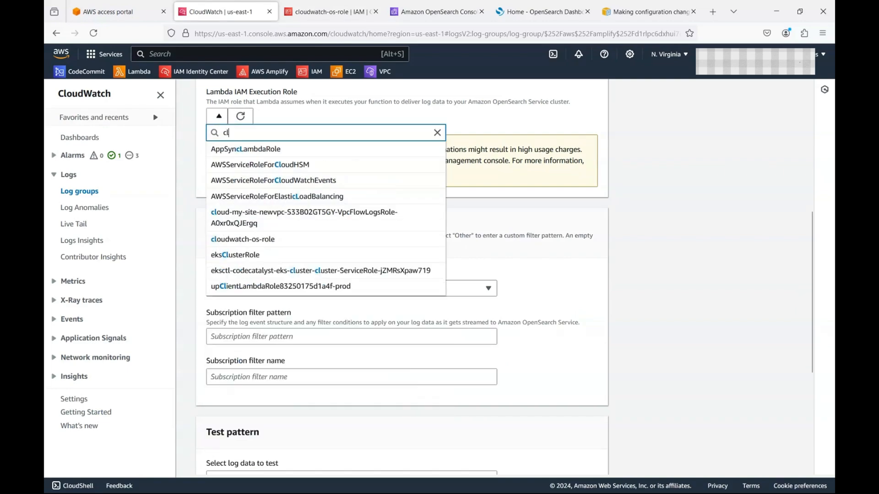
text(oudwat)
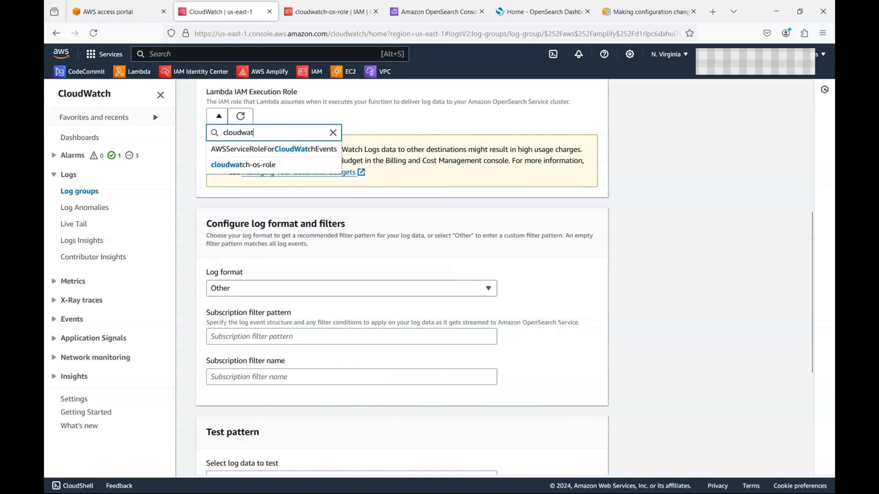
click(243, 164)
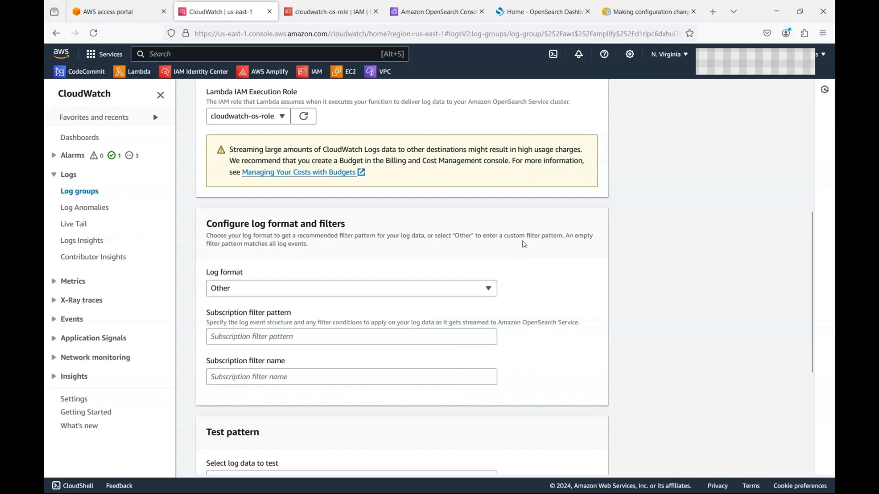
Step: Keep log format Other, name the filter cw-yt-log, and start streaming
click(383, 337)
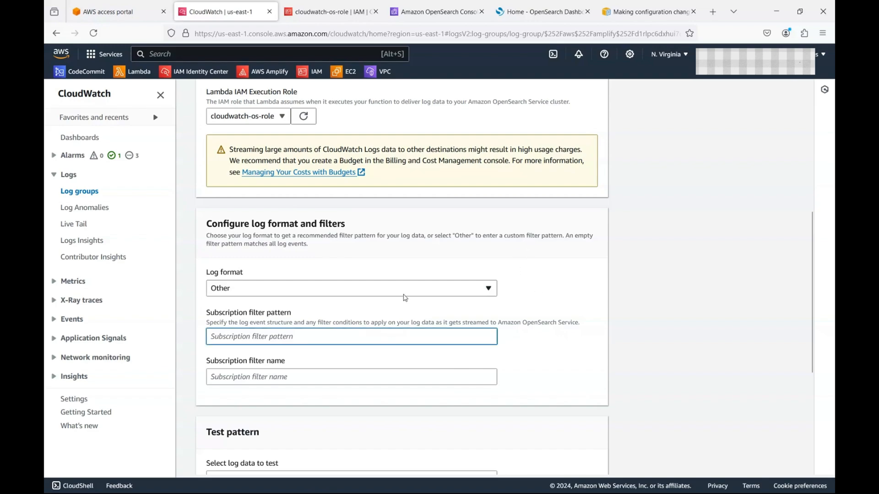
click(404, 295)
click(405, 295)
click(393, 335)
scroll(415, 376, down, 3)
scroll(417, 374, down, 2)
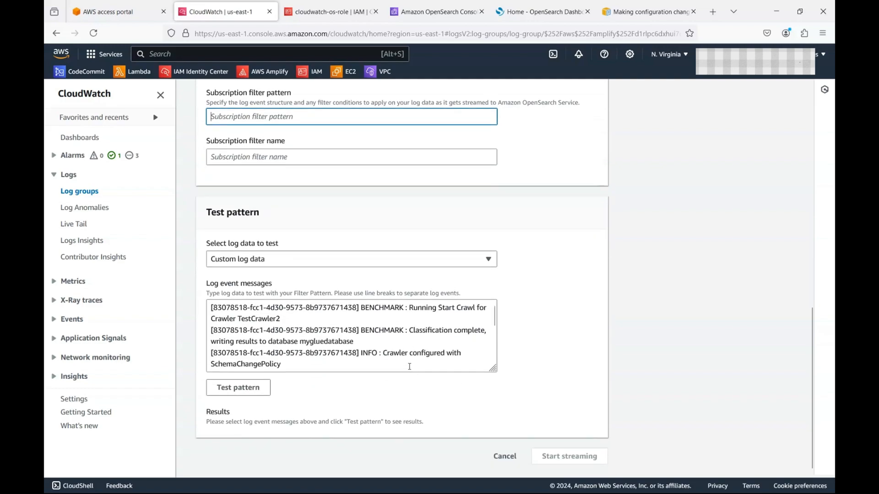
scroll(475, 367, down, 2)
key(Tab)
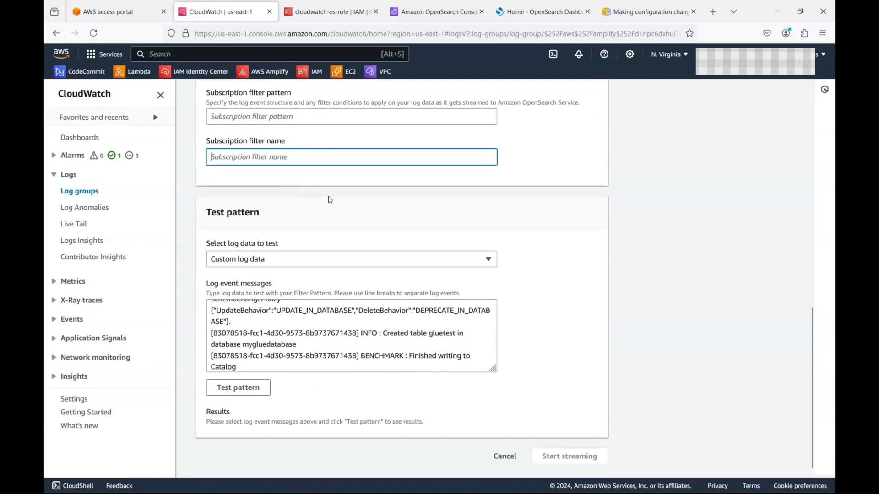
text(cw)
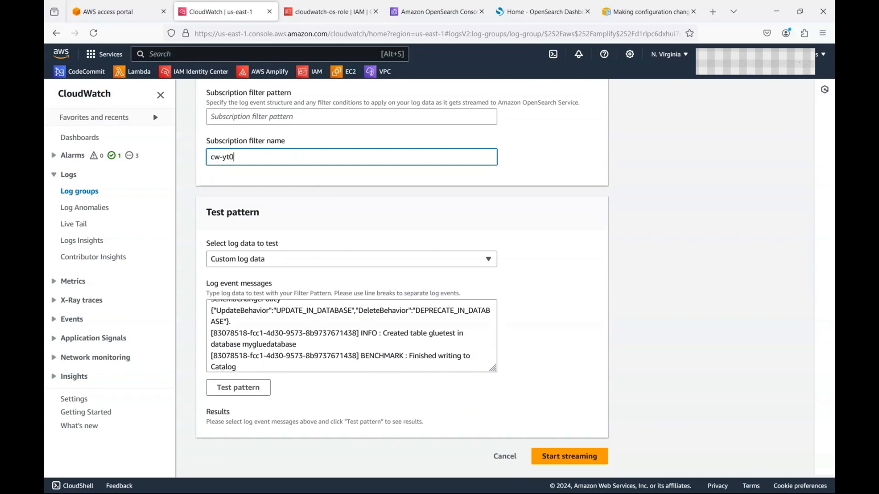
text(-yt-log)
click(571, 450)
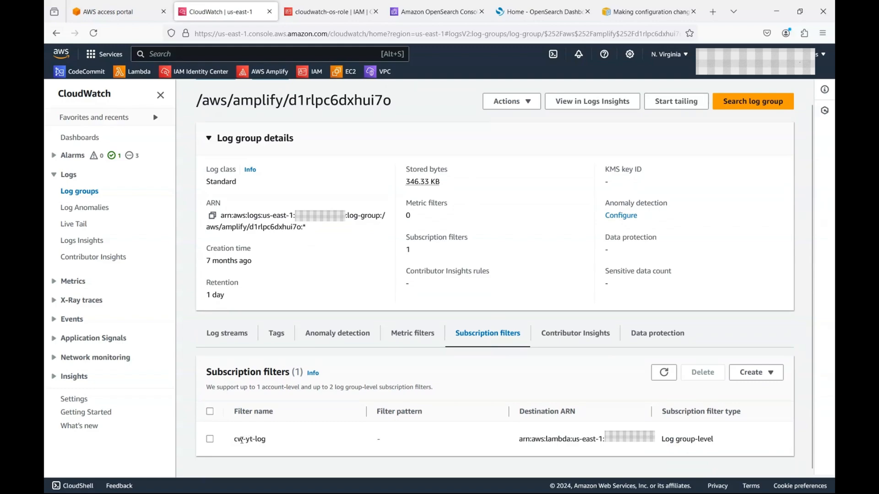
Step: Widen the Destination ARN column and select the LogsToElasticsearch_cloudwatchlogs function name
drag(235, 440, 270, 443)
drag(509, 412, 472, 412)
drag(614, 415, 709, 414)
click(668, 442)
double_click(668, 441)
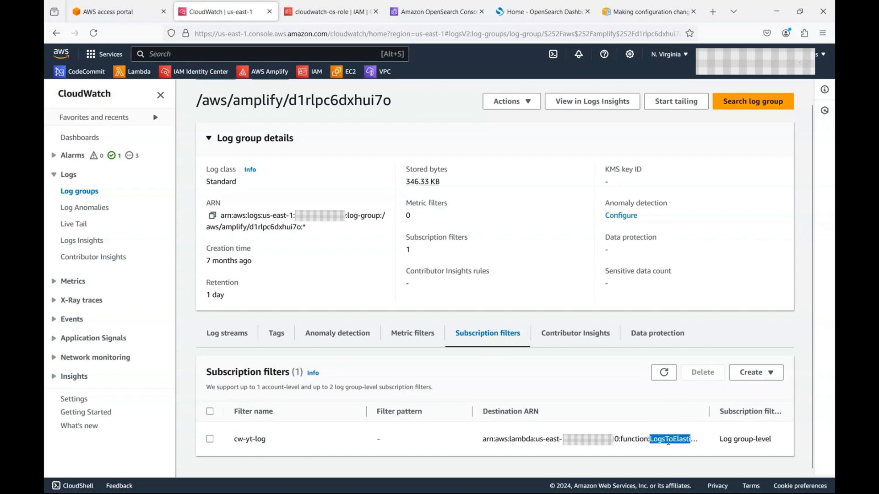
Step: Filter Lambda functions by name, open LogsToElasticsearch_cloudwatchlogs, then return to CloudWatch
click(343, 13)
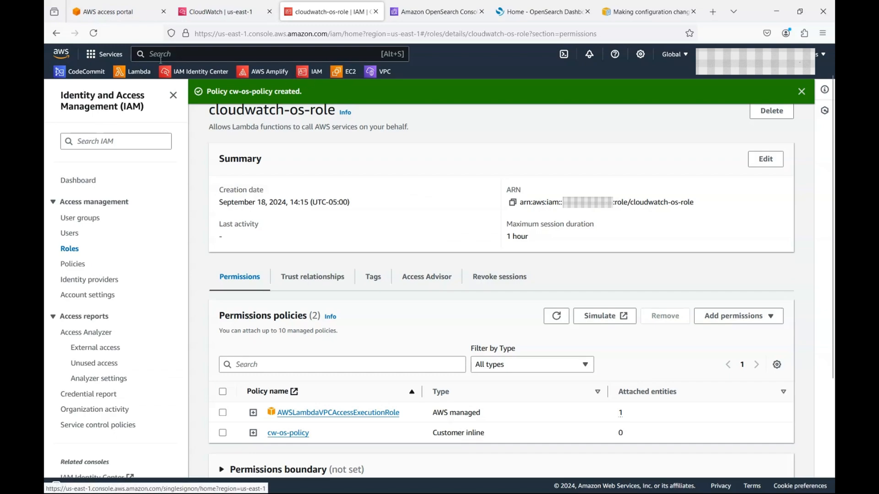
click(138, 74)
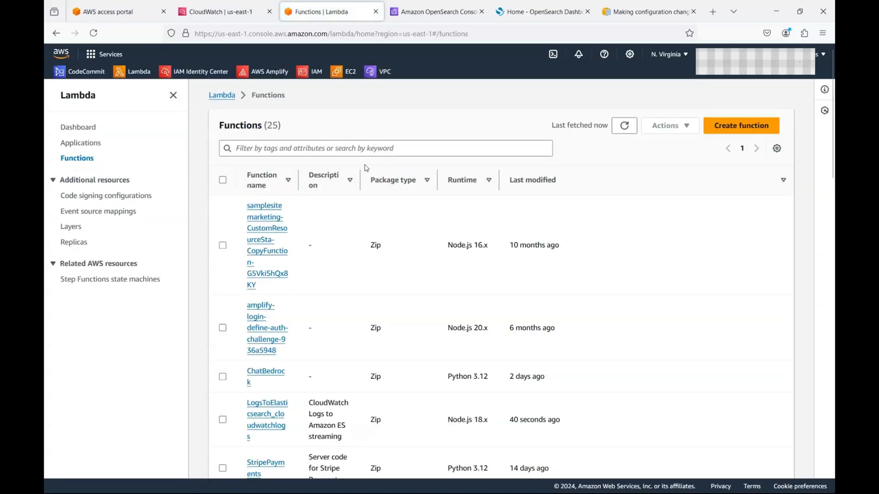
click(362, 150)
text(LogsToElasticsearch_cloudwatchlogs)
click(355, 207)
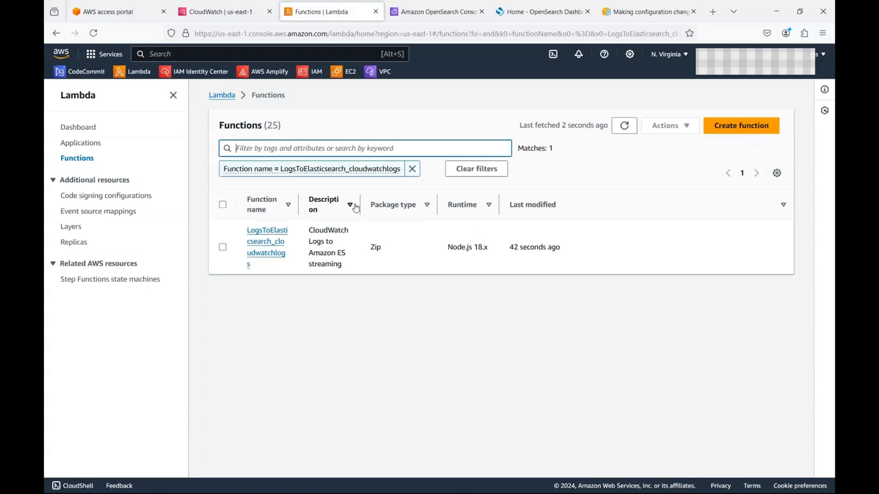
click(270, 251)
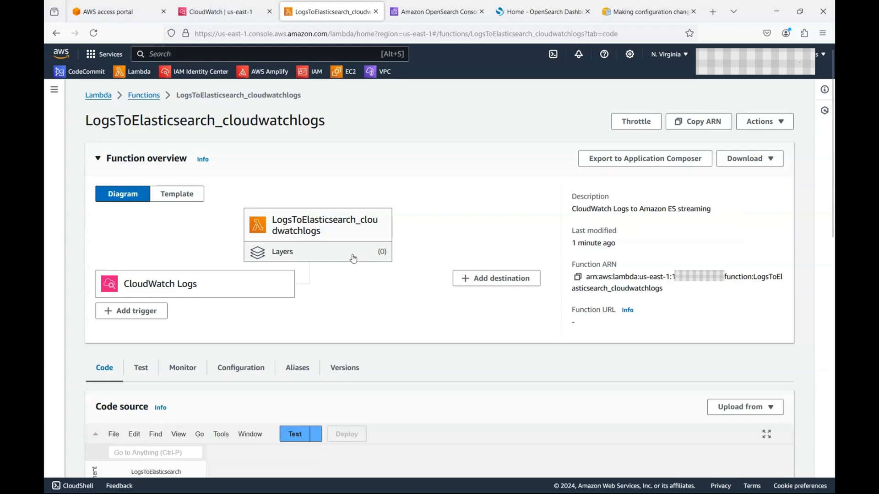
scroll(354, 259, down, 3)
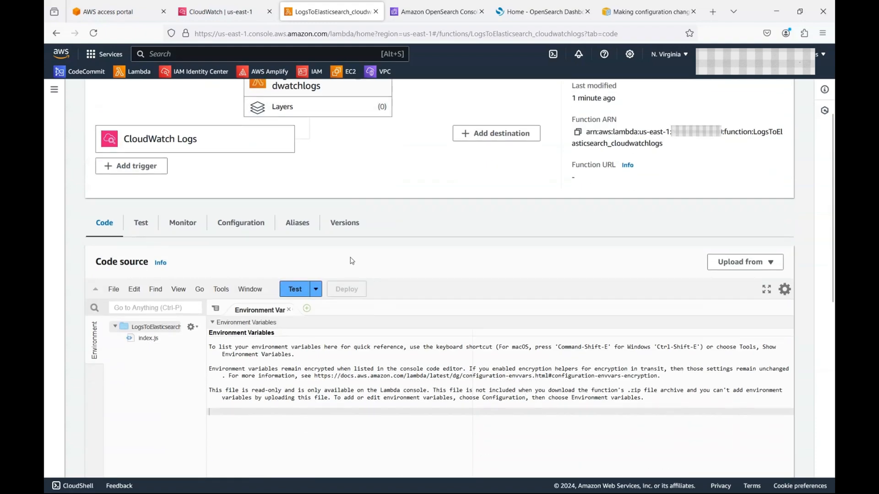
key(ctrl+shift+Tab)
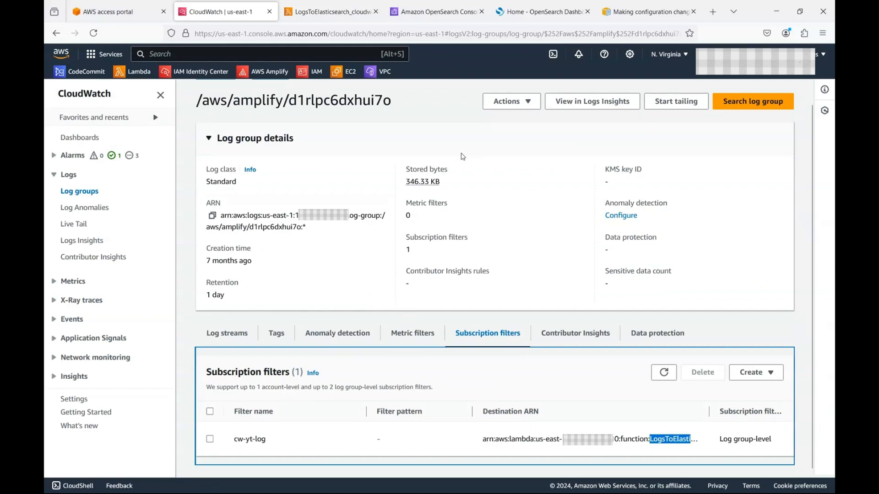
Step: From the OpenSearch domain, go to Dashboards and open Dev Tools from the navigation menu
key(ctrl+Tab)
key(ctrl+Tab)
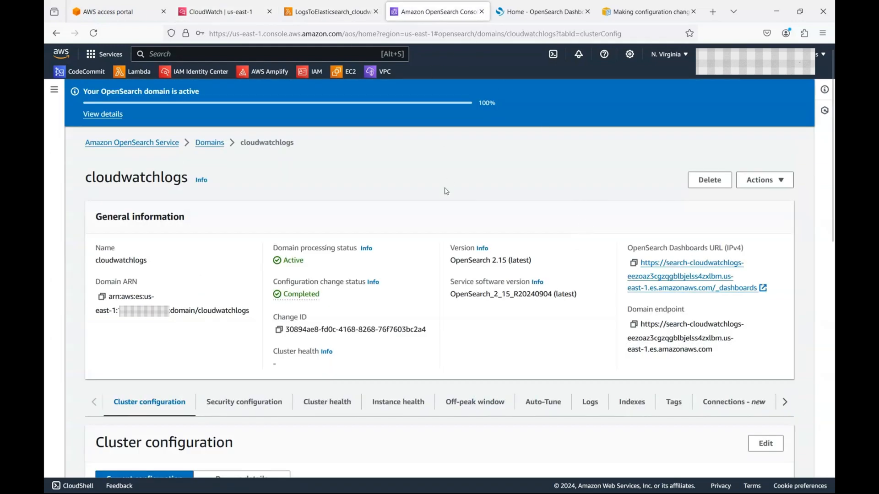
click(209, 142)
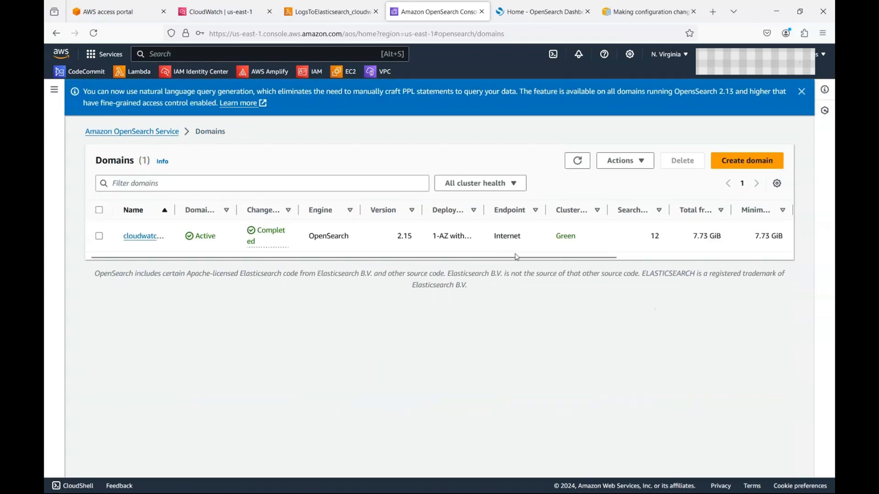
click(528, 12)
click(55, 83)
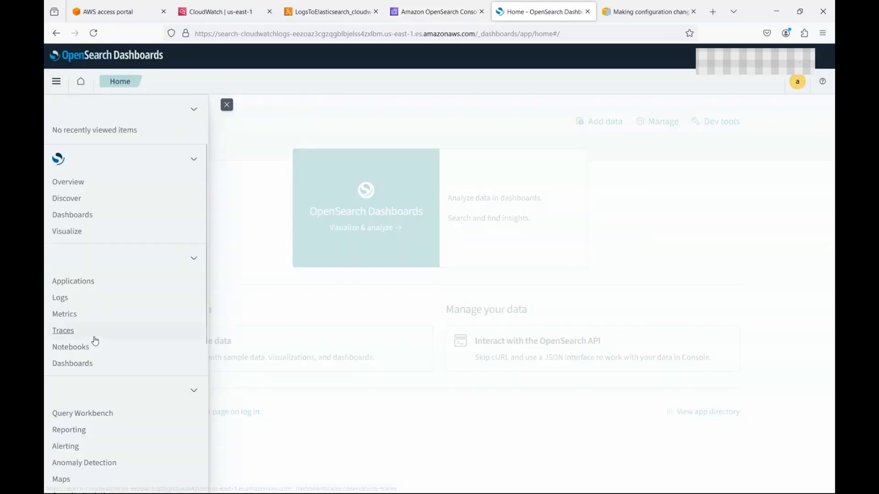
scroll(94, 341, down, 5)
scroll(101, 446, down, 1)
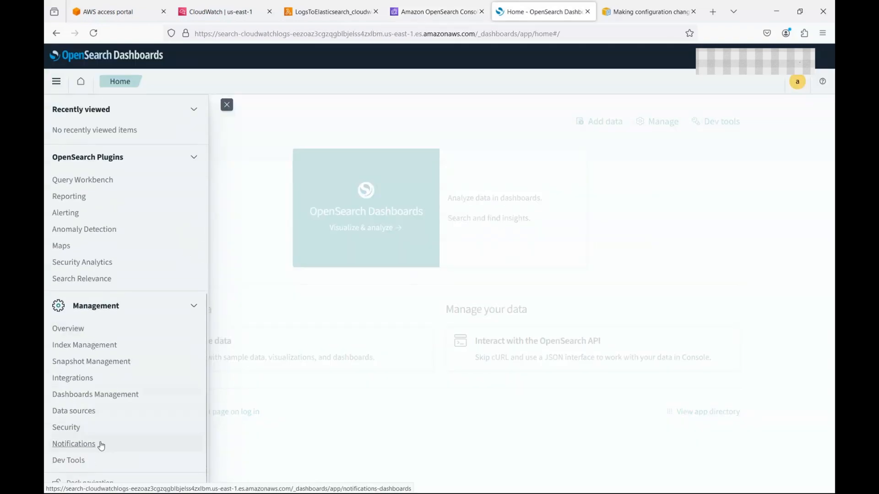
click(71, 461)
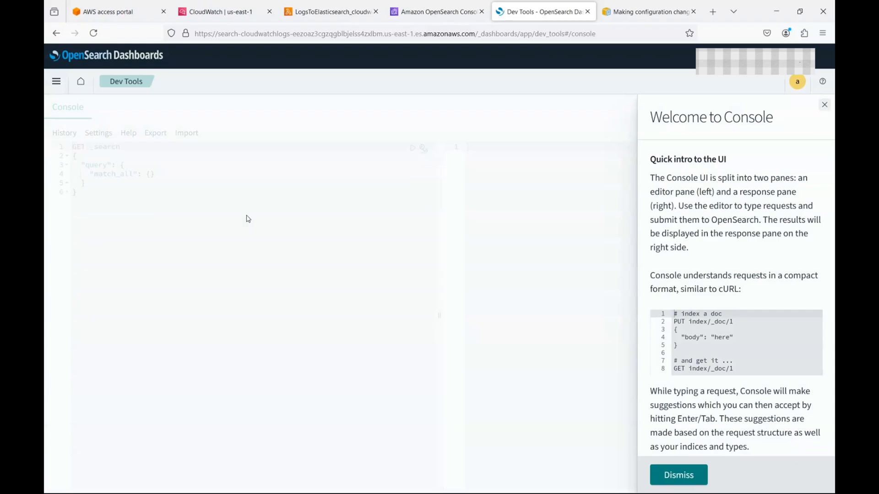
Step: Find the cwl index prefix in the Lambda's index.js, then dismiss the console welcome panel
click(300, 14)
scroll(258, 244, down, 6)
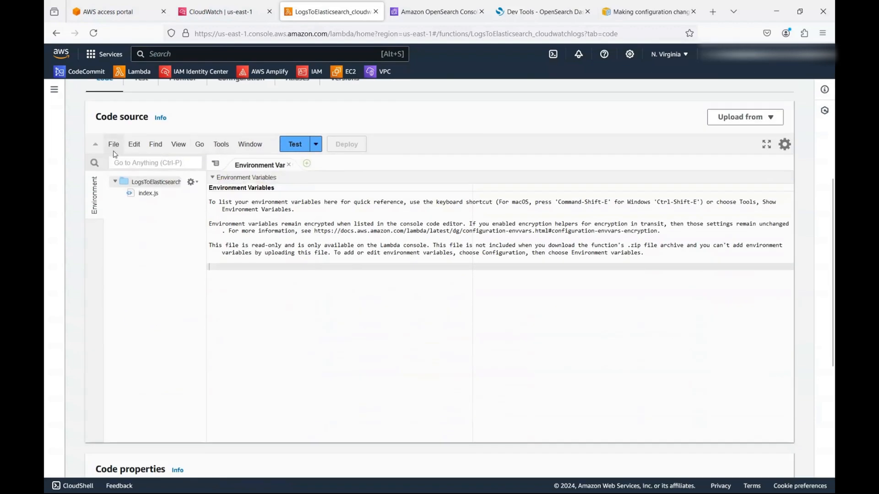
double_click(145, 193)
double_click(281, 278)
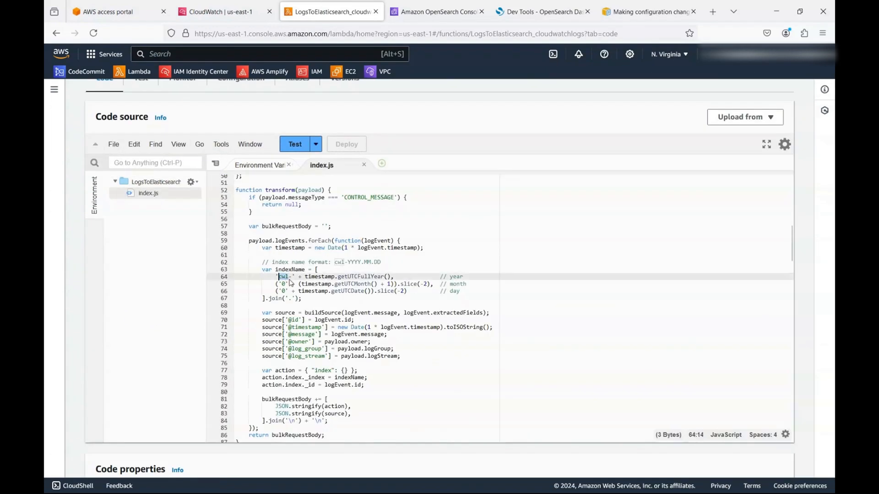
click(525, 11)
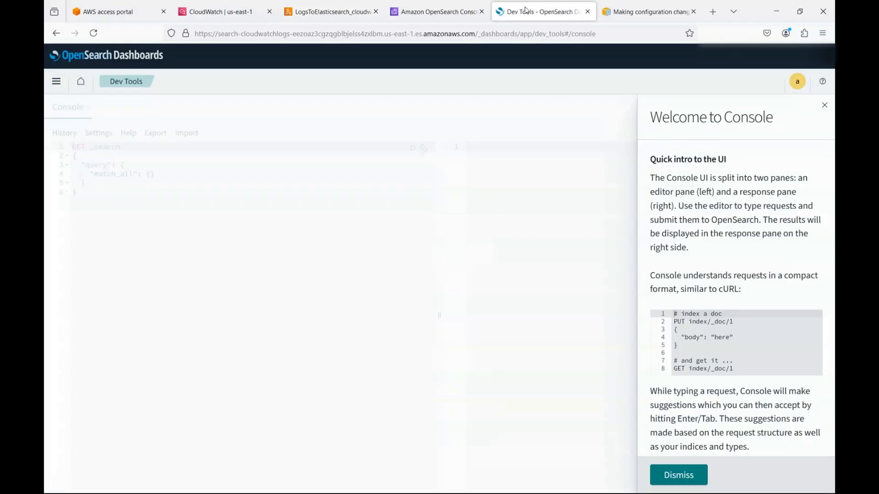
click(251, 188)
Step: Replace the default console request with GET /cwl*/_search?pretty and run it
click(310, 258)
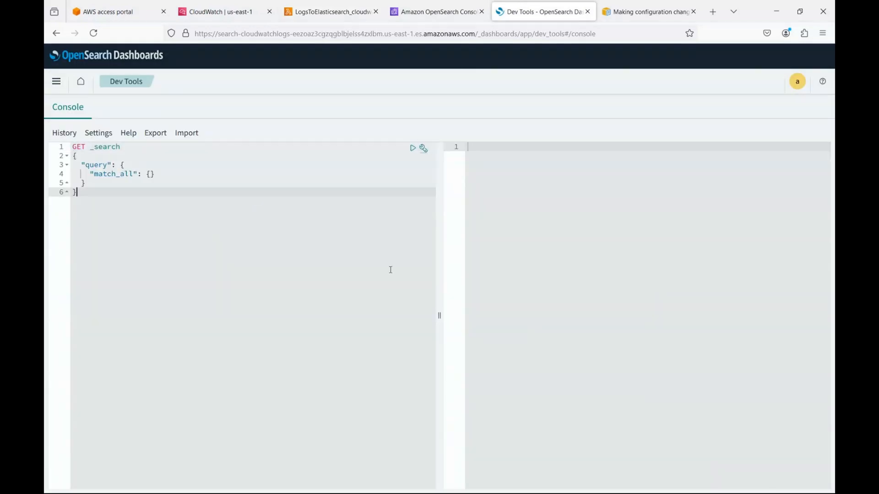
key(ctrl+a)
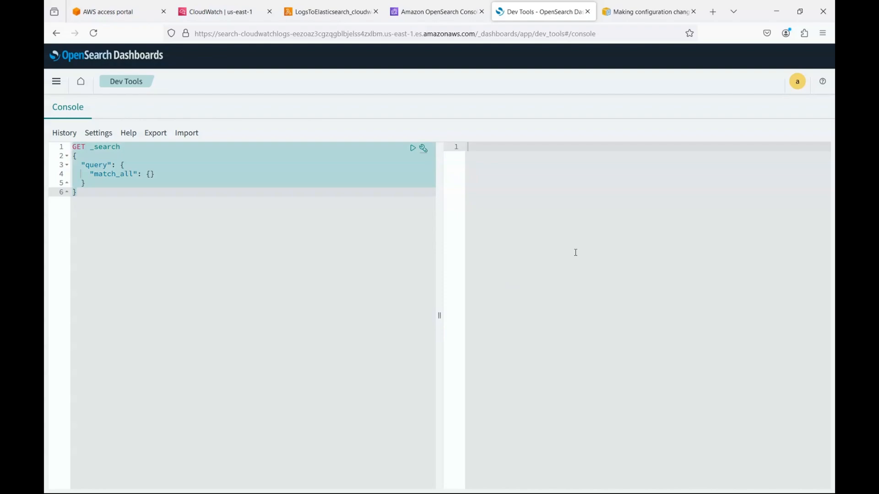
key(BackSpace)
text(Get)
key(Return)
text(/cwl*/)
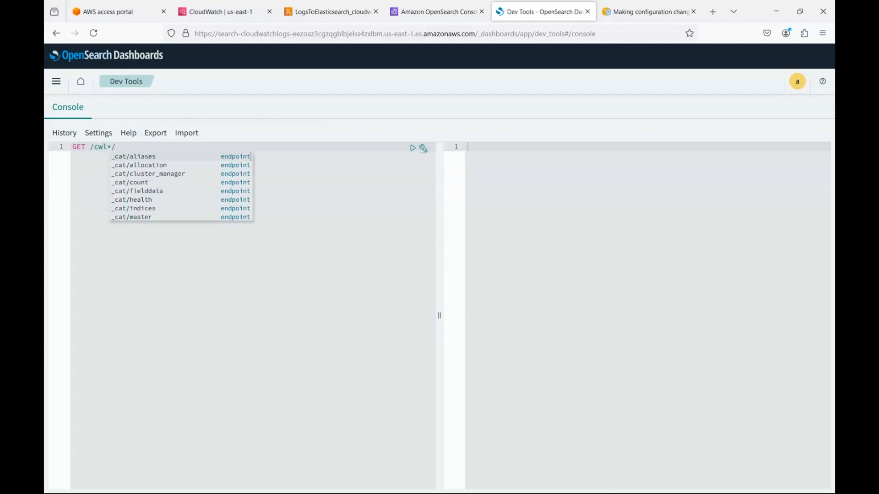
text(_s)
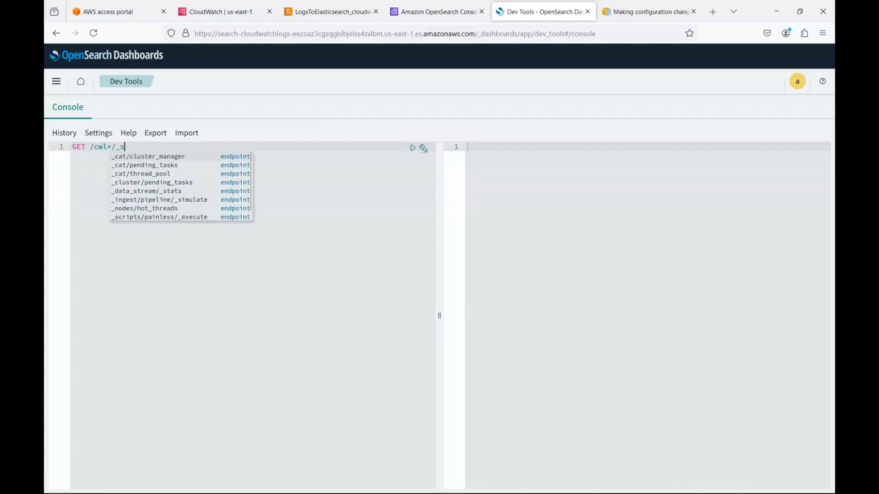
text(earch?pretty)
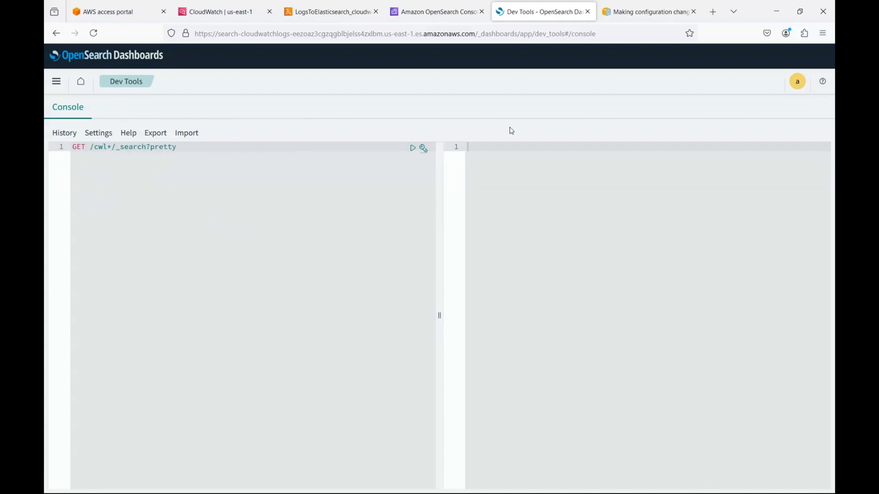
click(413, 147)
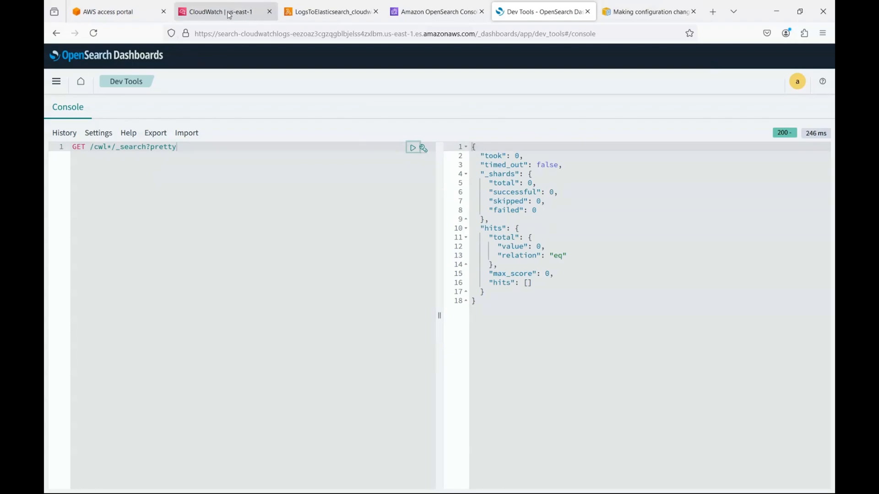
click(308, 16)
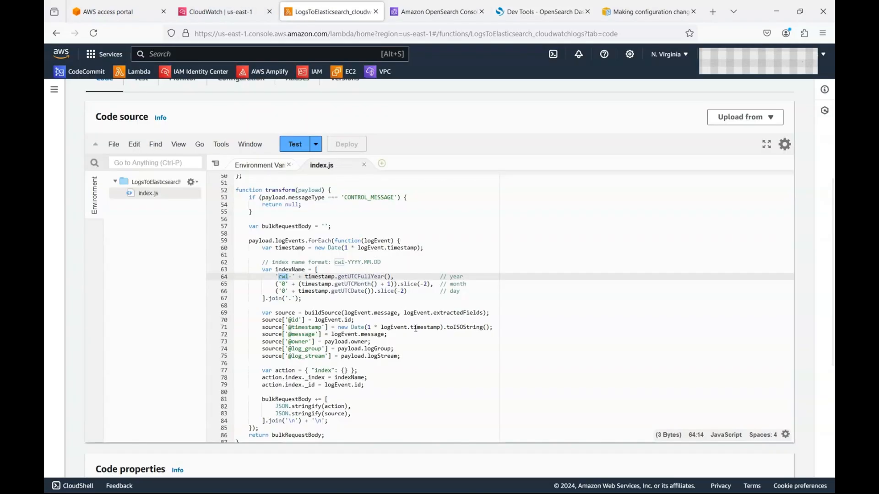
scroll(415, 315, up, 10)
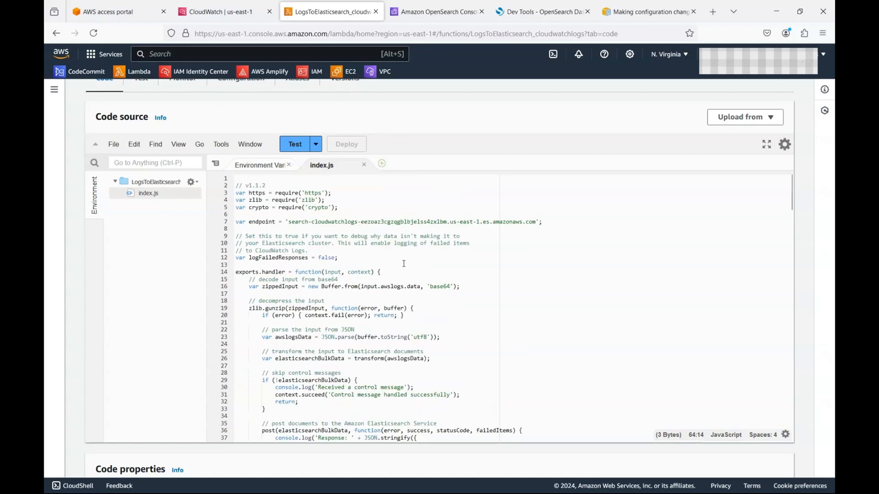
scroll(395, 256, up, 3)
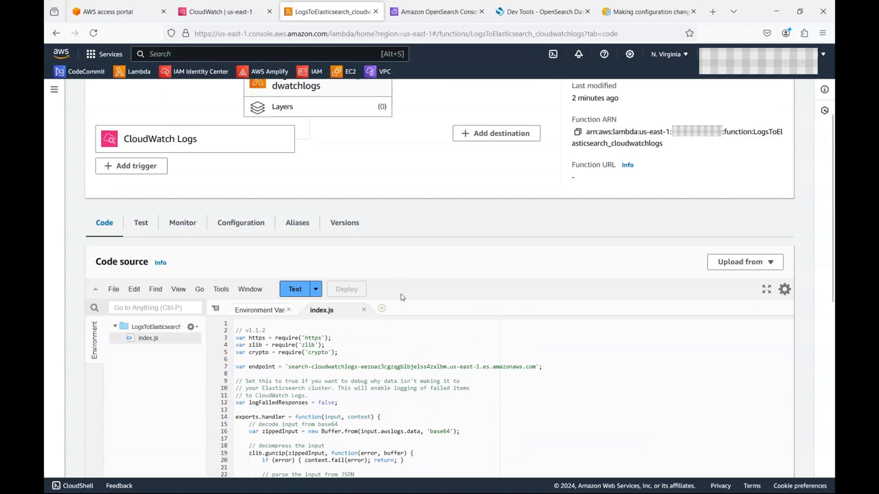
scroll(403, 298, down, 3)
scroll(455, 294, down, 3)
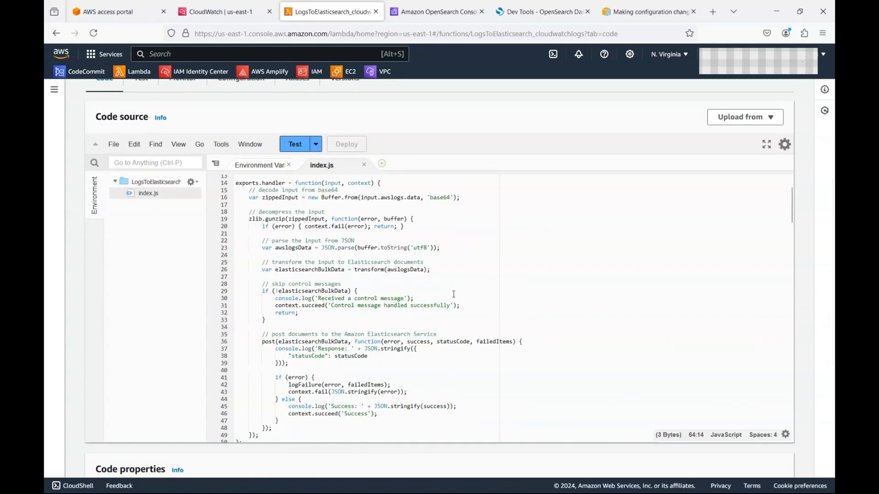
scroll(452, 298, down, 2)
scroll(453, 298, down, 2)
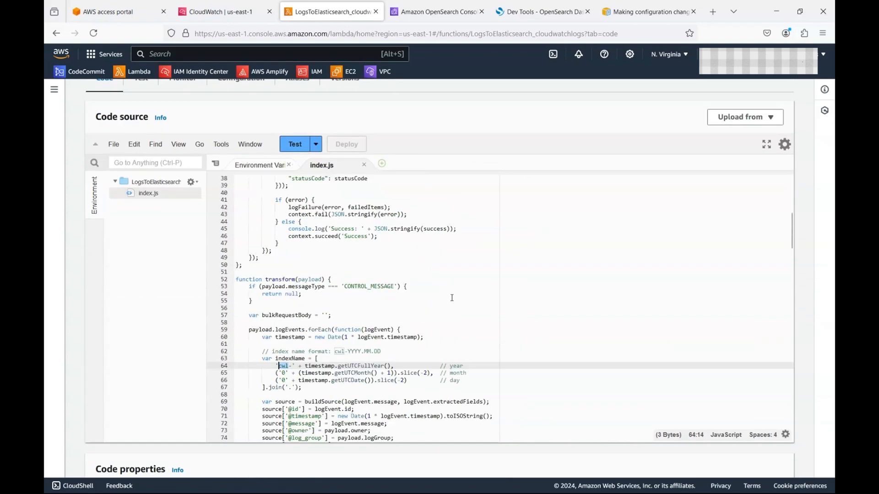
scroll(451, 299, down, 2)
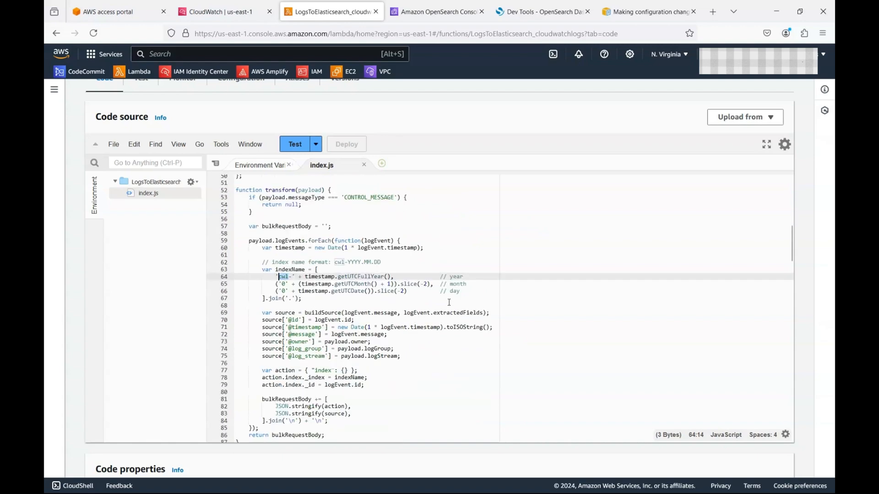
scroll(449, 303, down, 2)
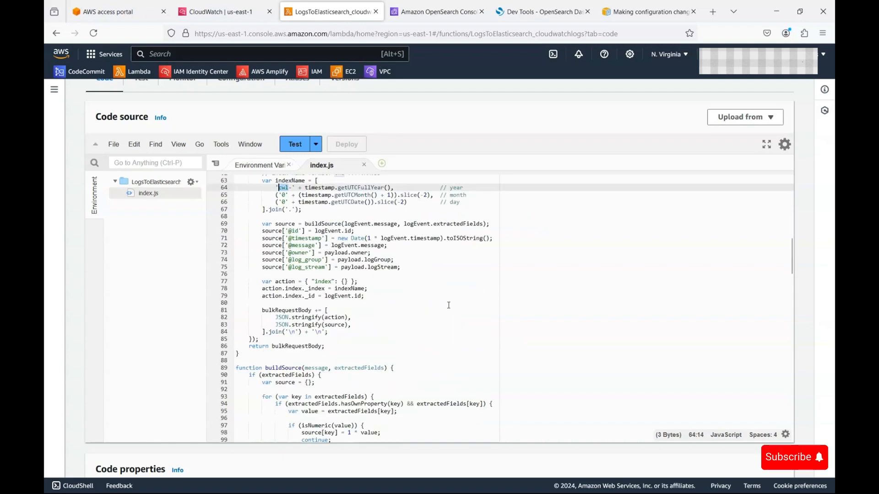
scroll(449, 305, down, 2)
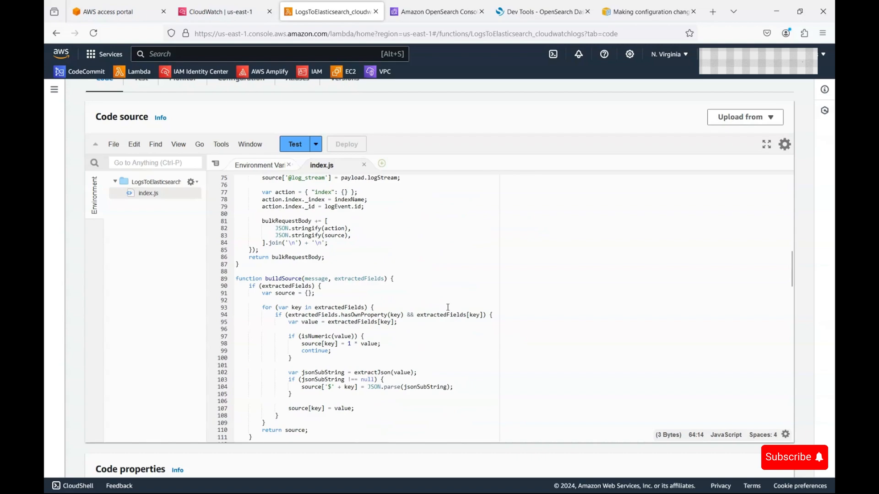
scroll(448, 307, down, 2)
scroll(448, 308, down, 2)
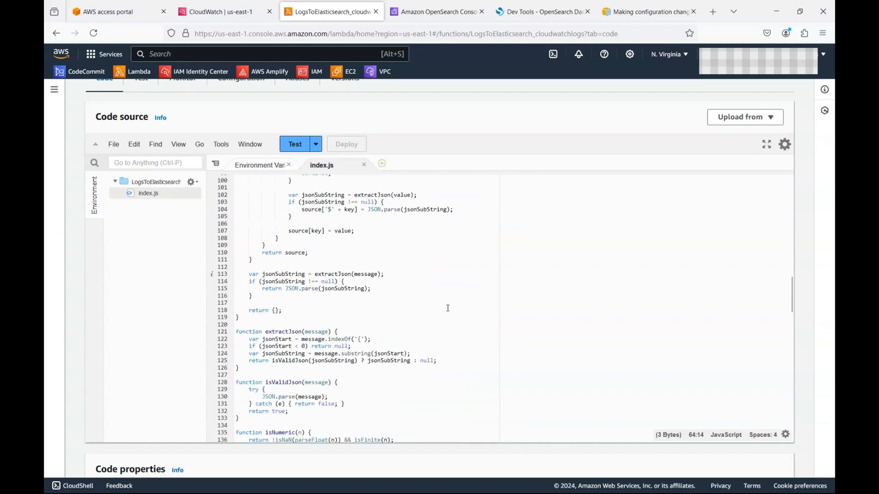
scroll(449, 310, down, 2)
scroll(449, 312, down, 2)
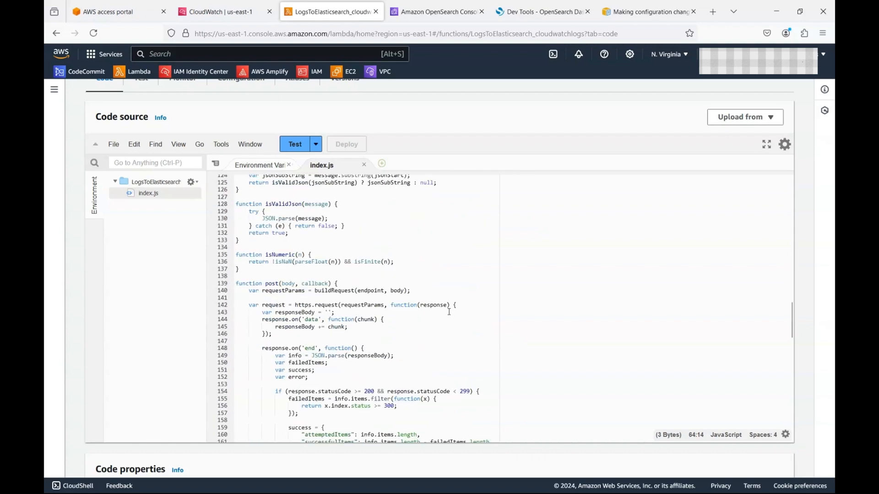
scroll(450, 313, down, 2)
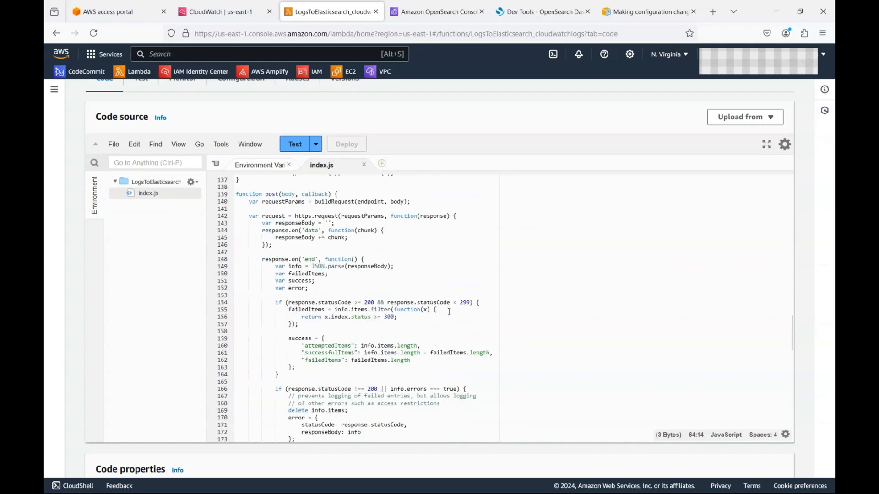
scroll(449, 311, down, 4)
scroll(450, 312, down, 4)
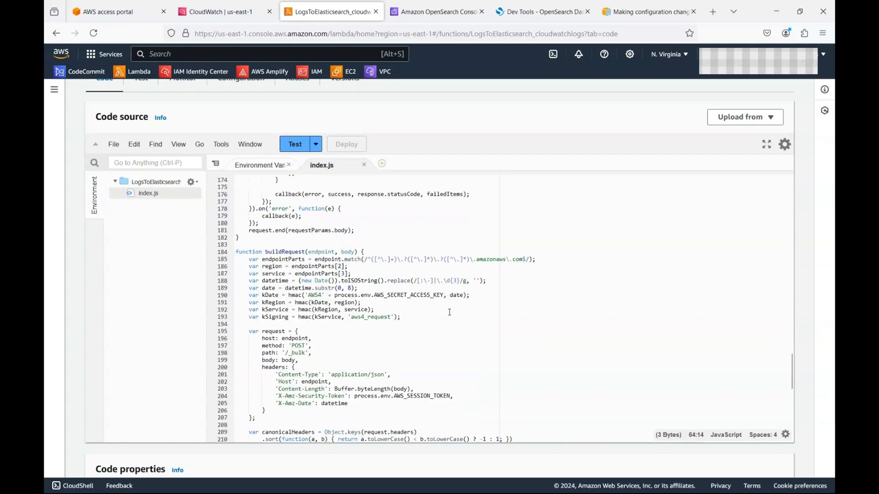
scroll(449, 315, down, 4)
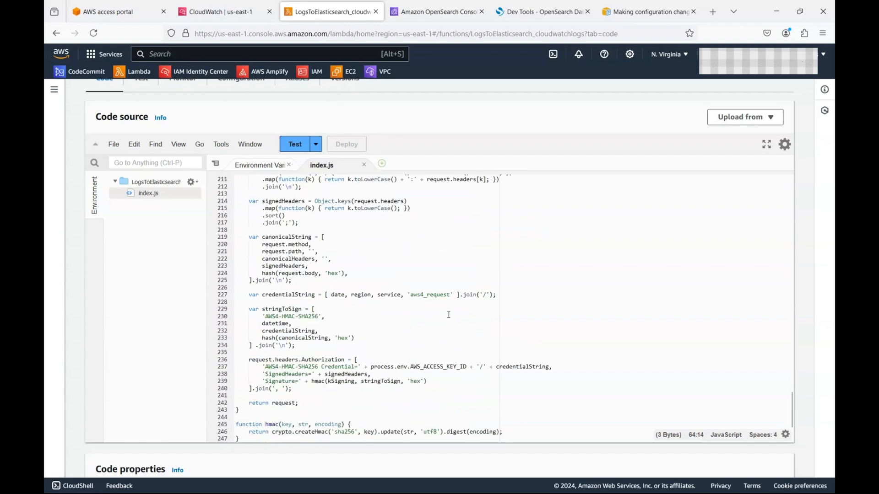
scroll(449, 315, down, 2)
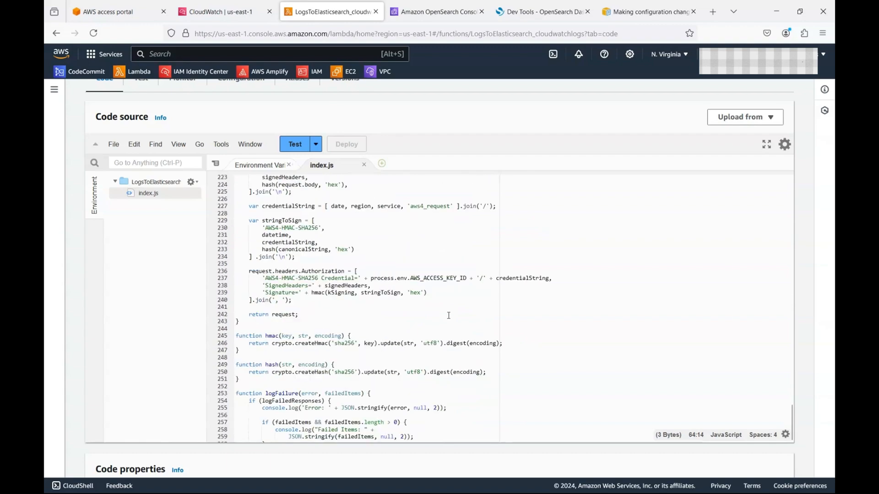
scroll(449, 316, down, 2)
scroll(449, 319, up, 13)
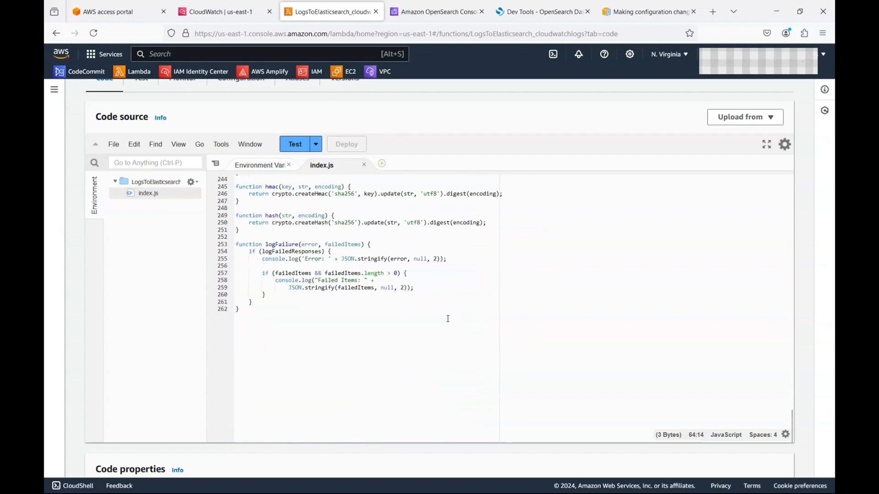
scroll(344, 287, up, 20)
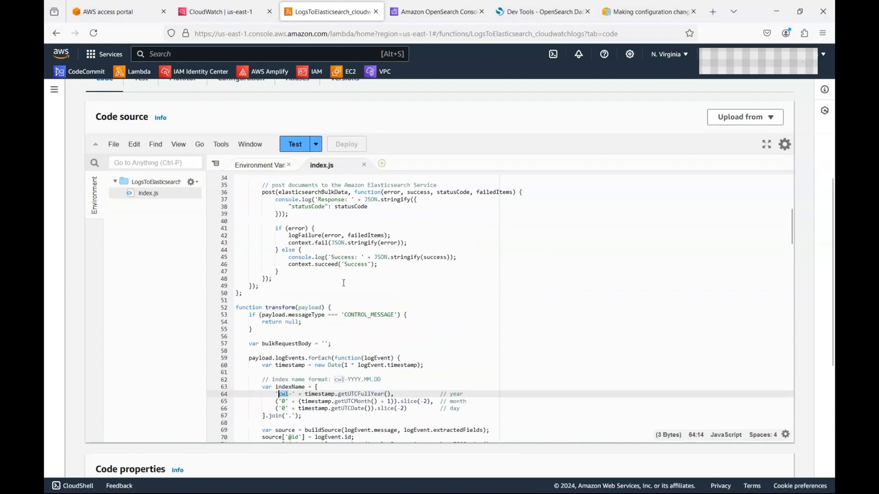
Step: Change logFailedResponses from false to true and deploy the code
double_click(328, 258)
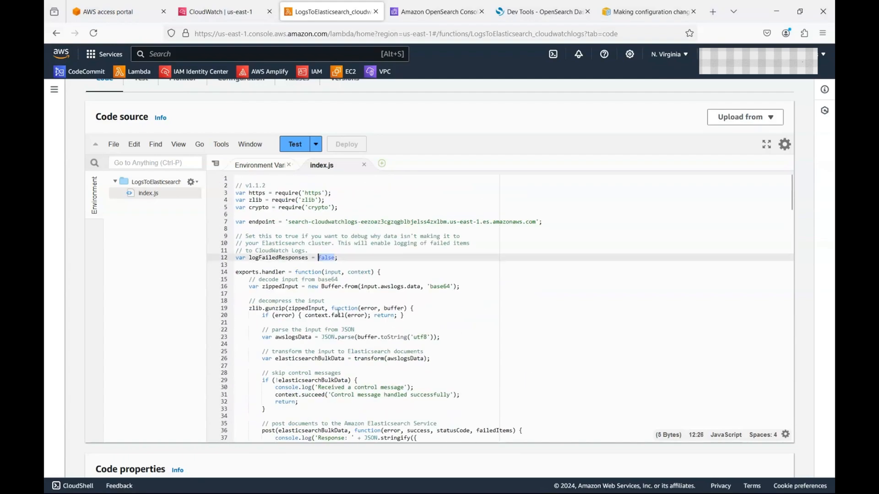
text(true)
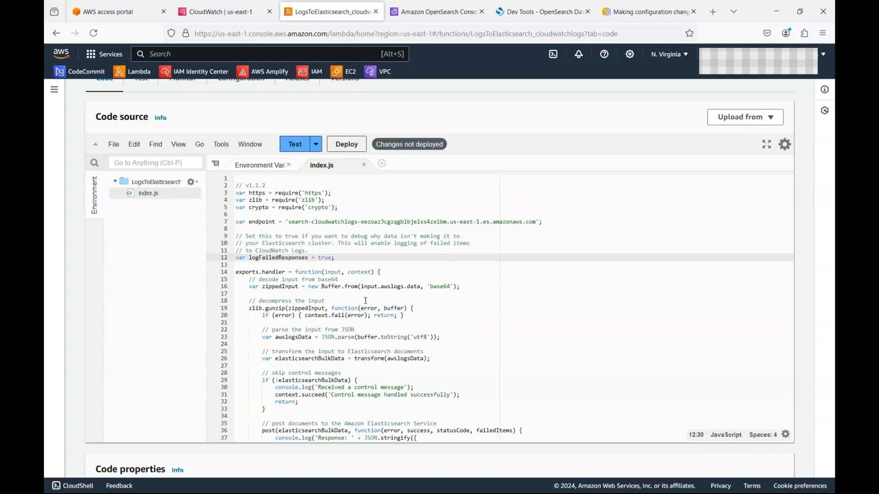
click(347, 145)
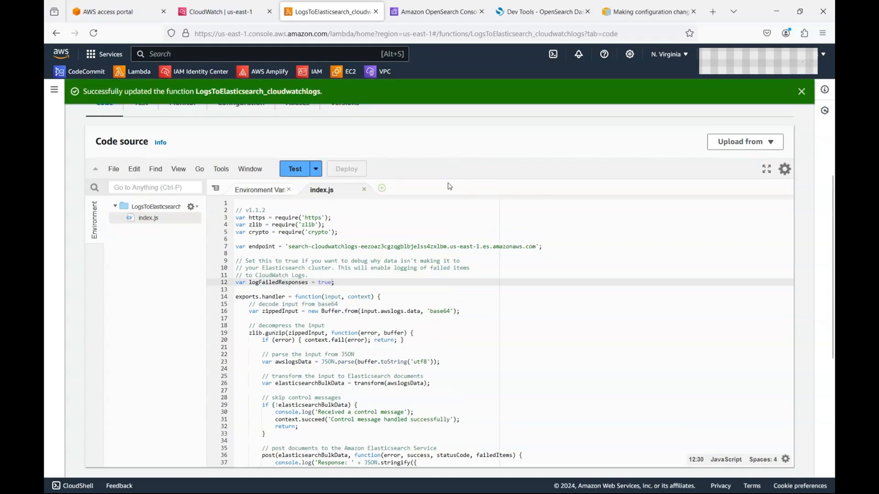
Step: Open the Lambda function's Monitor tab
scroll(218, 213, up, 6)
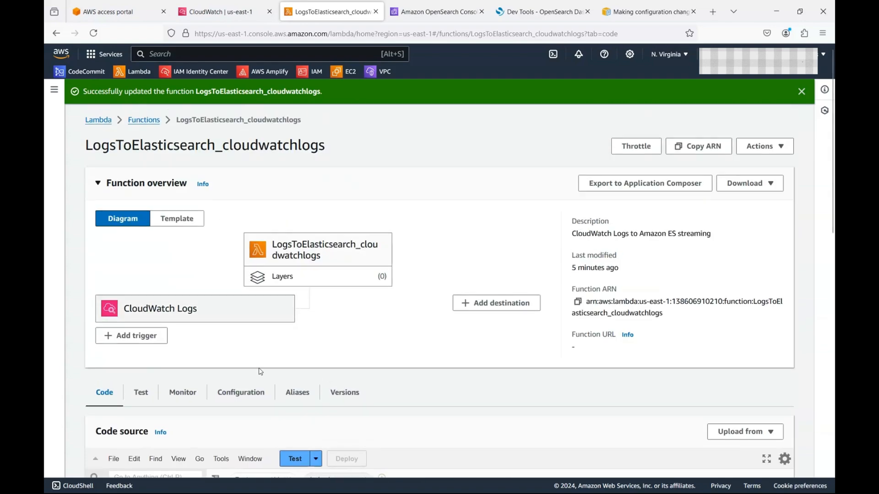
click(189, 394)
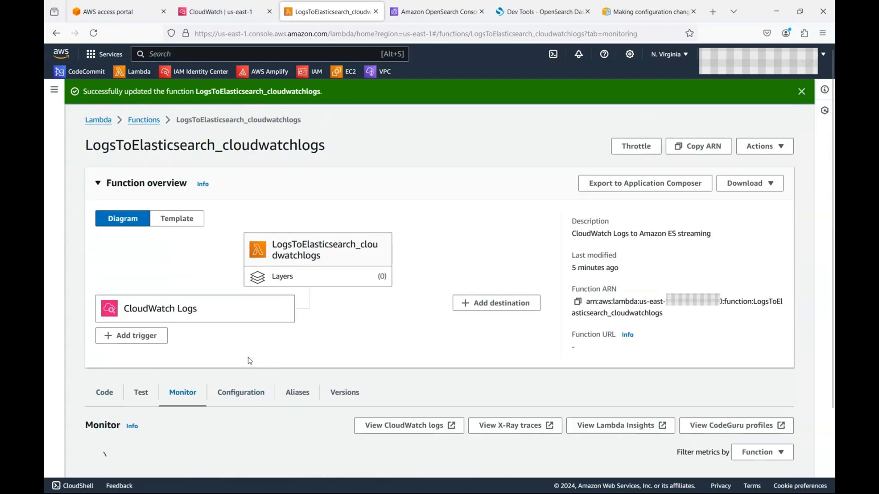
scroll(256, 355, down, 2)
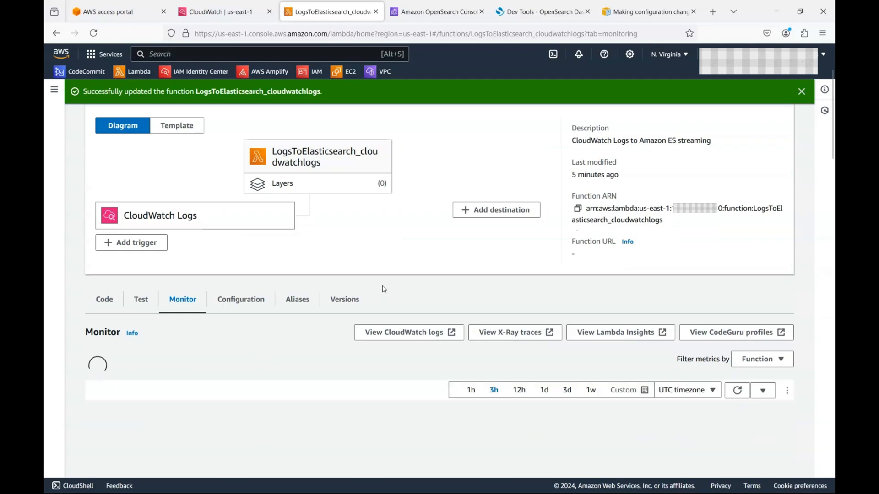
Step: Open the function's CloudWatch log stream and expand events to show the 403 bulk-write error
click(432, 333)
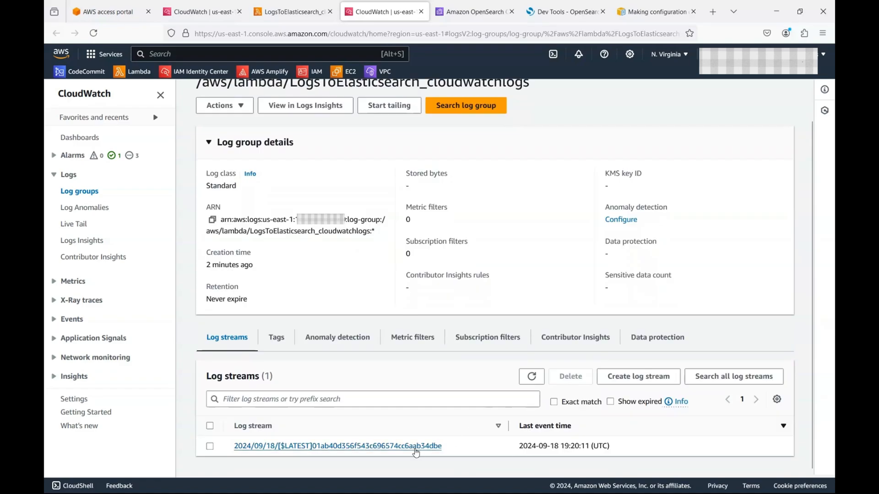
click(425, 427)
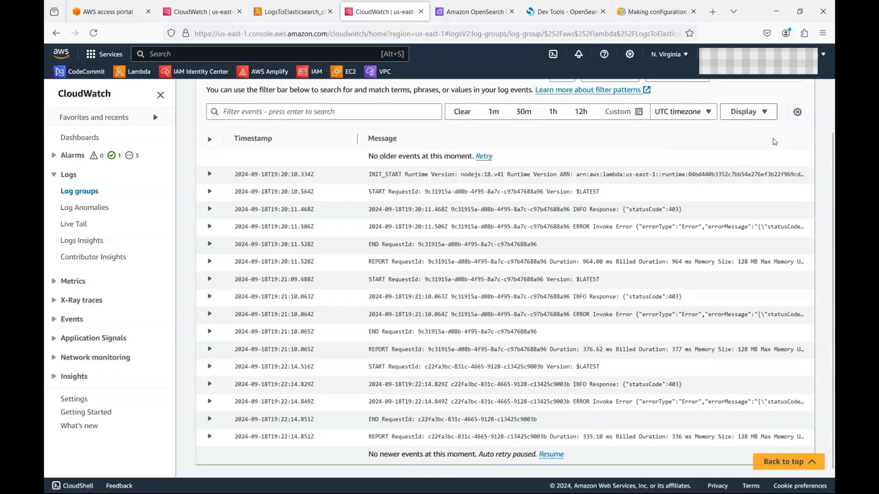
click(767, 114)
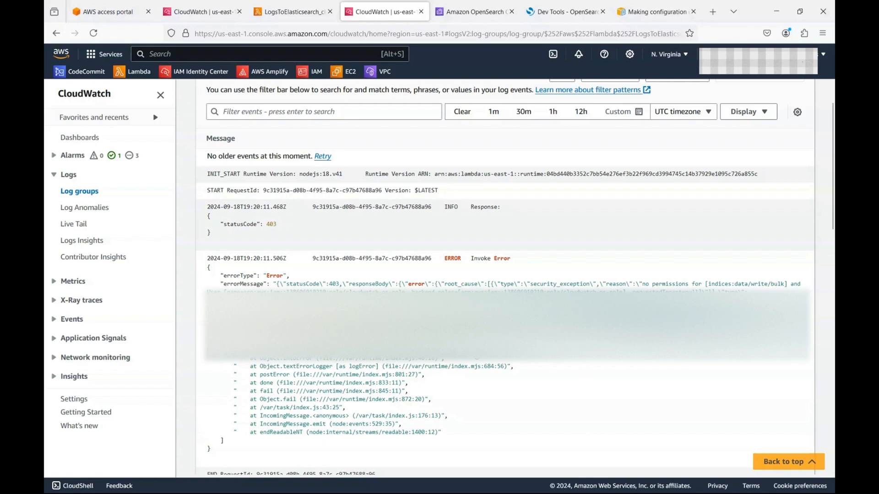
click(545, 13)
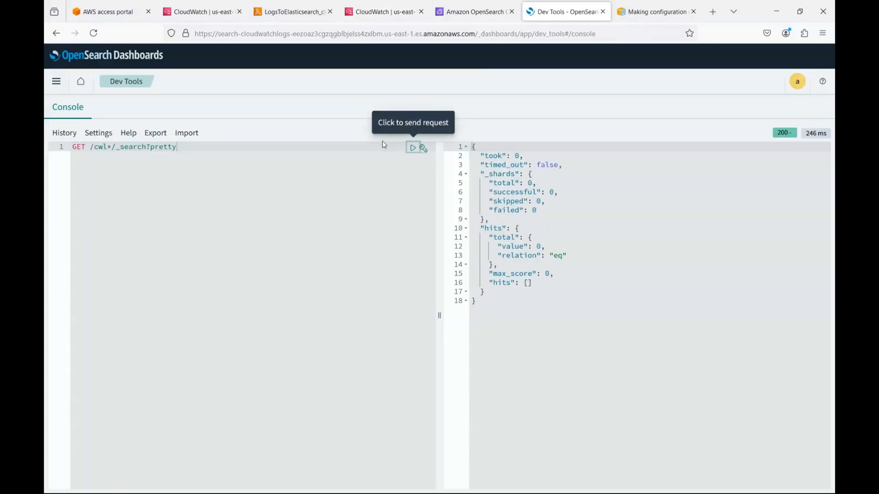
Step: Widen the response pane and go to Security under Management in the navigation menu
drag(438, 189, 298, 189)
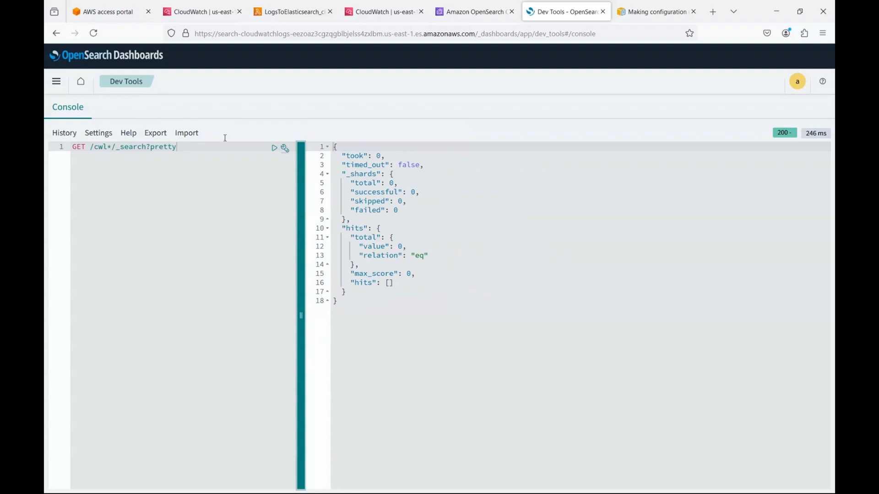
click(56, 81)
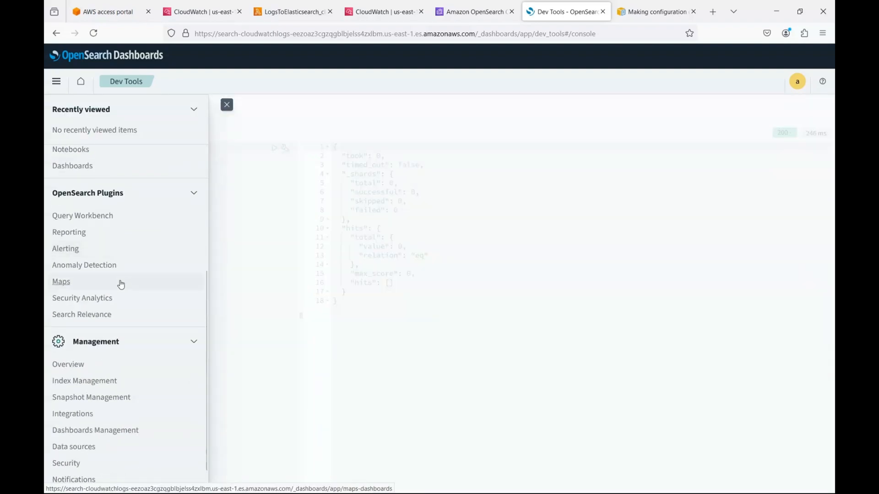
scroll(120, 285, down, 1)
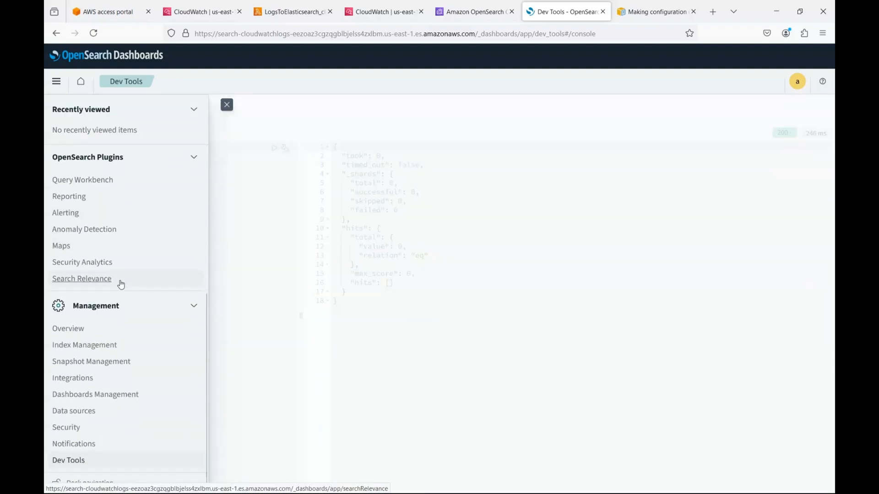
click(73, 427)
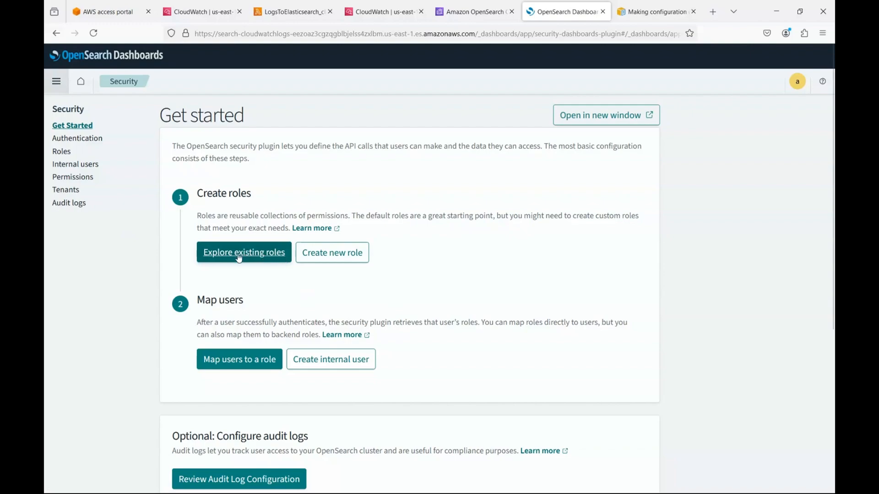
Step: Start a new role and name it cw-os-role
click(360, 259)
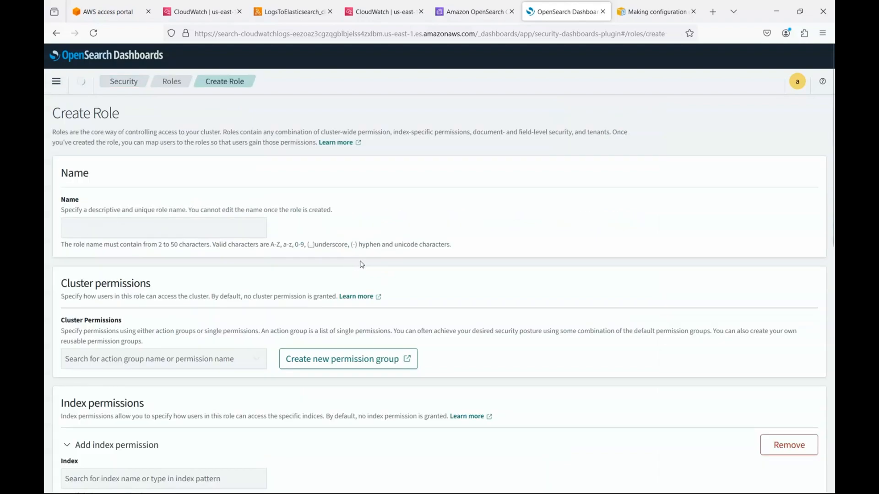
click(235, 228)
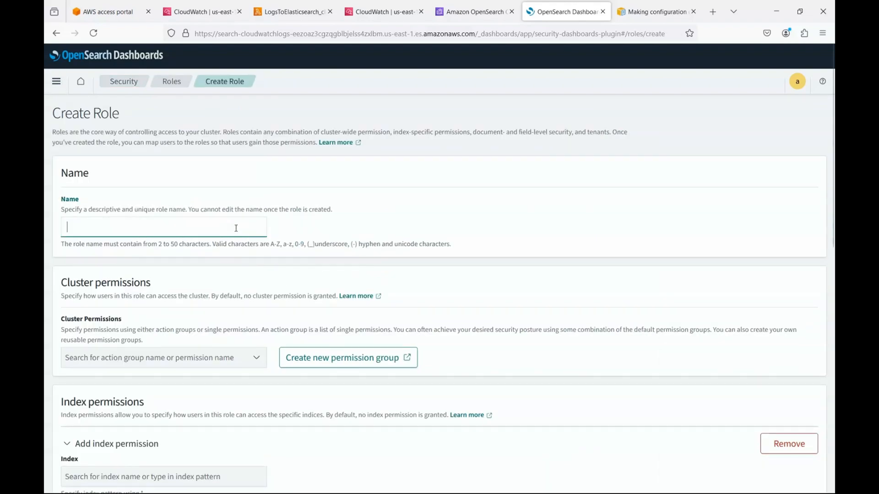
text(cw-os-role)
Step: Add indices:data/write/bulk* and manage_snapshots to the cluster permissions
click(147, 356)
text(data_acces)
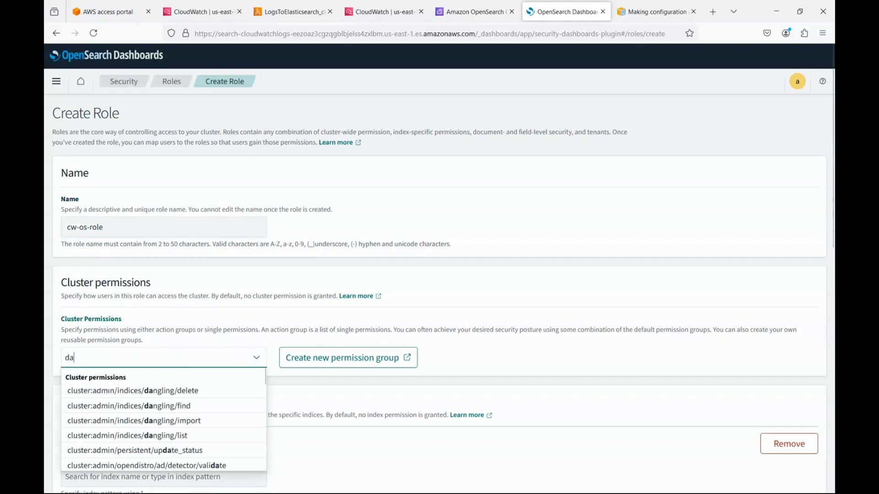
key(BackSpace)
key(BackSpace)
key(BackSpace)
key(BackSpace)
key(BackSpace)
key(BackSpace)
key(BackSpace)
key(BackSpace)
key(BackSpace)
key(BackSpace)
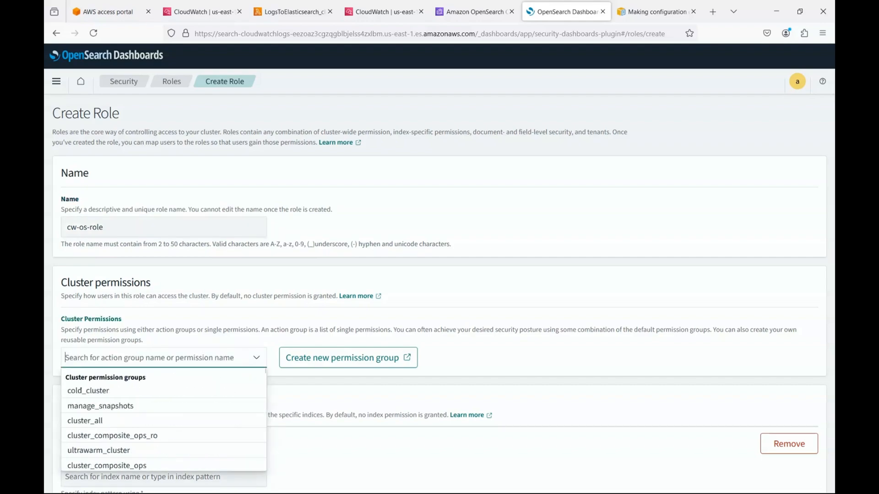
text(data/writ)
key(Down)
key(Down)
key(Down)
key(Up)
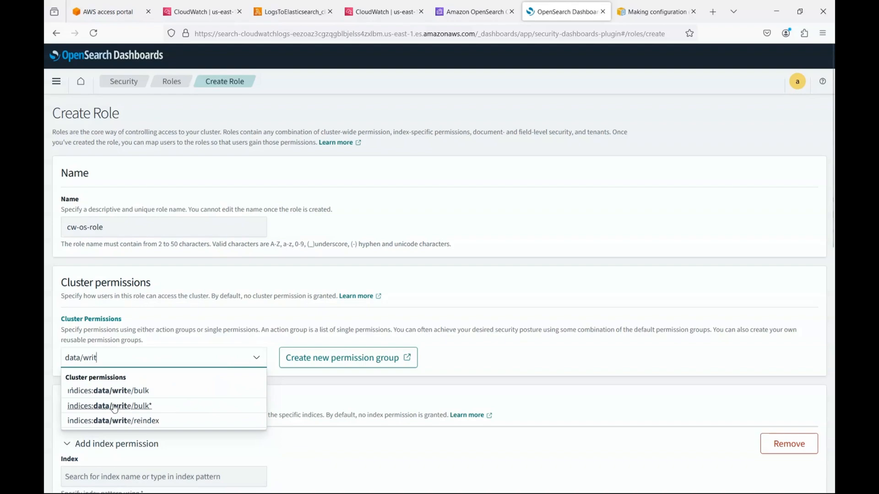
key(Return)
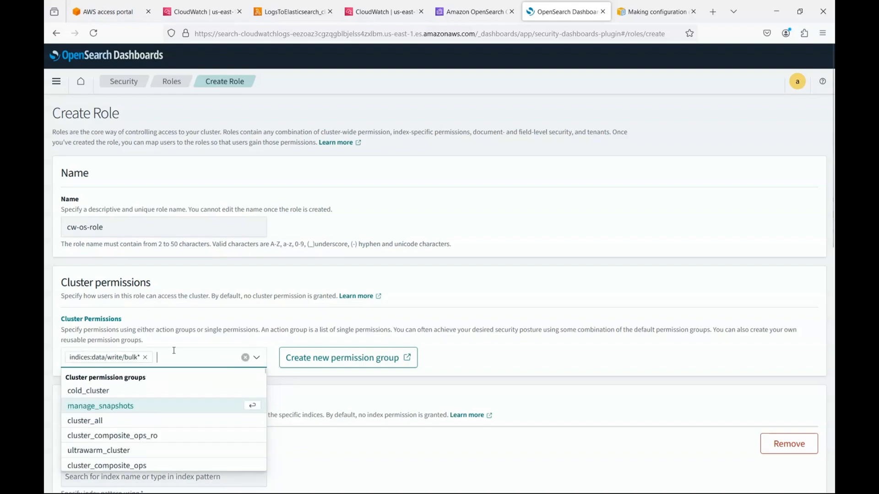
text(manage)
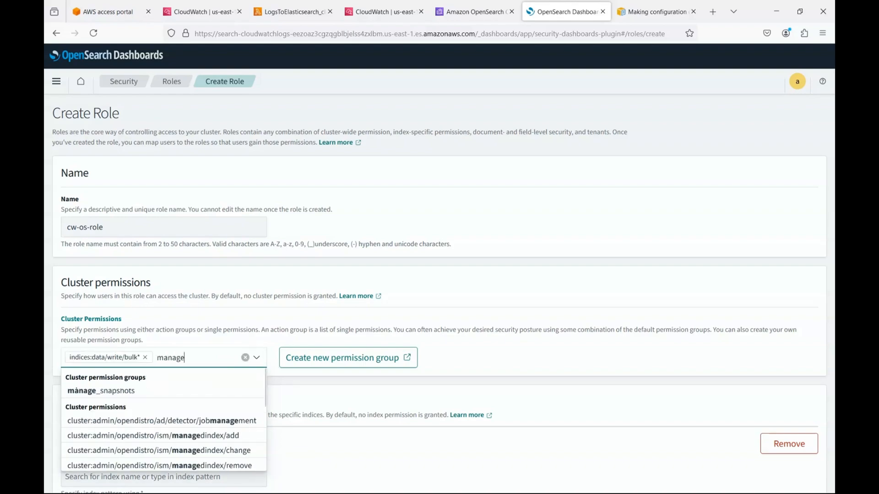
click(116, 390)
Step: Add indices:data/write/bulk and cluster_all to the cluster permissions
text(cr)
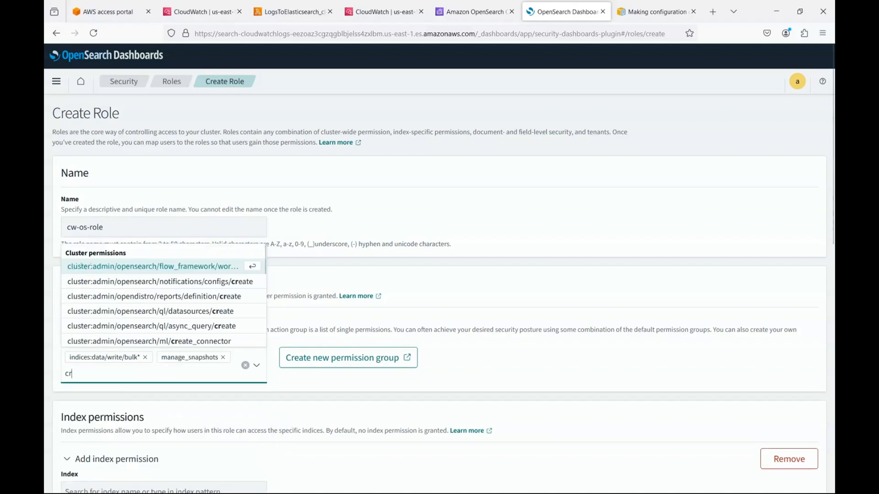
text(u)
key(BackSpace)
key(BackSpace)
key(BackSpace)
text(data)
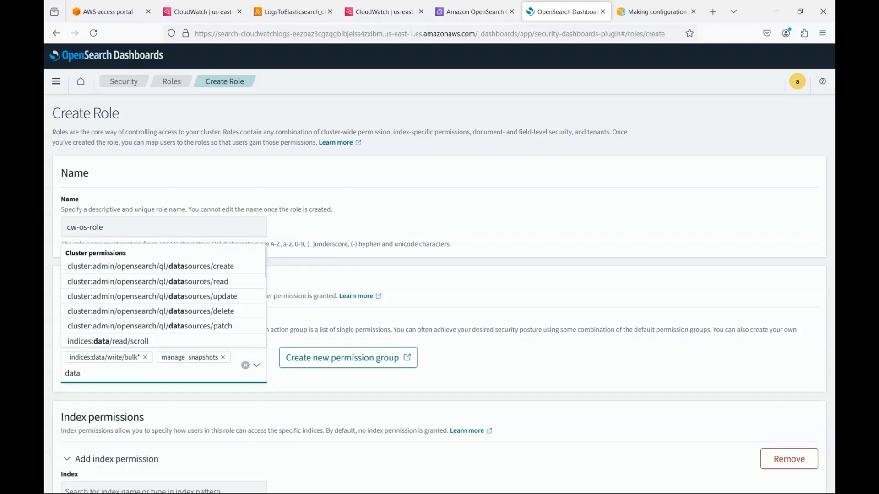
text(/wr)
click(133, 406)
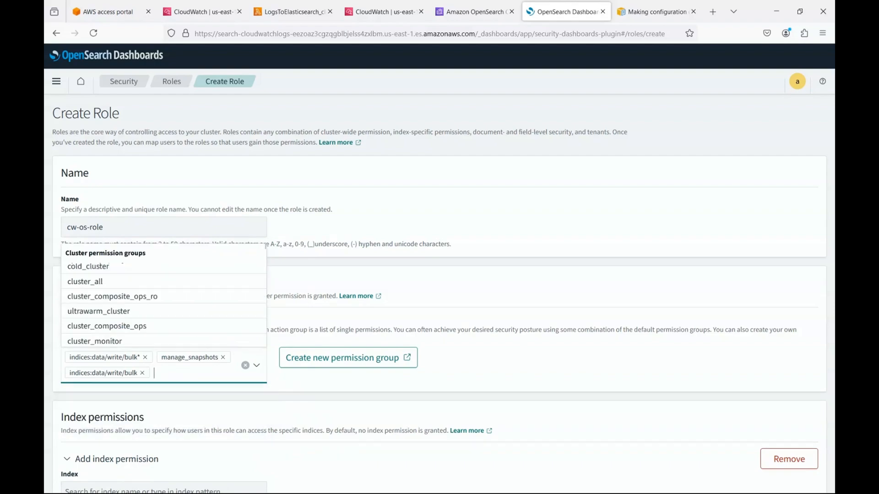
click(95, 282)
click(403, 306)
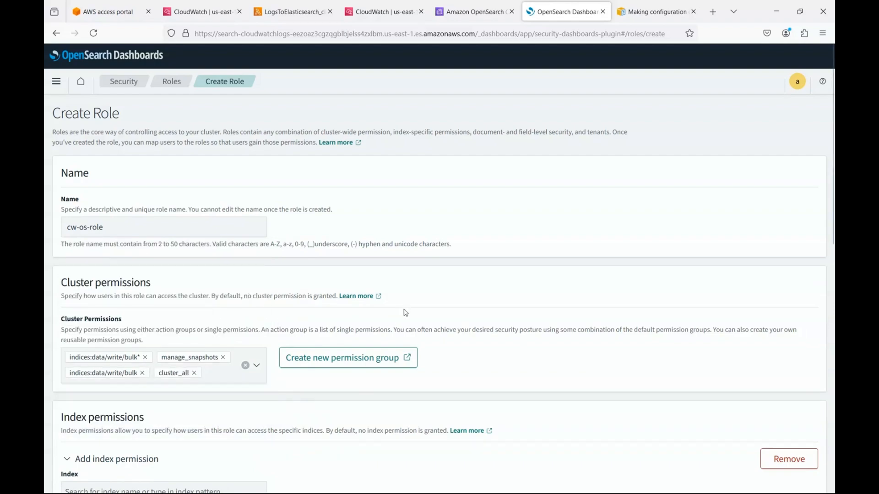
scroll(404, 314, down, 3)
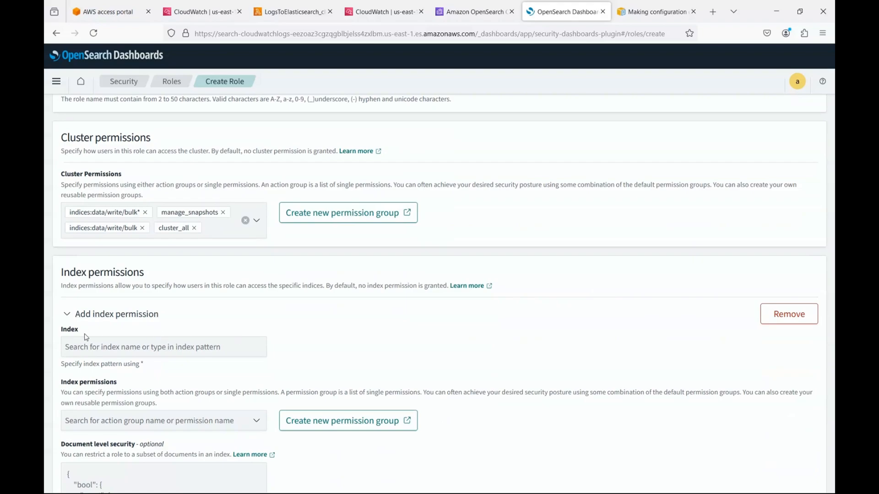
Step: Set the role's index pattern to *
click(119, 344)
text(*)
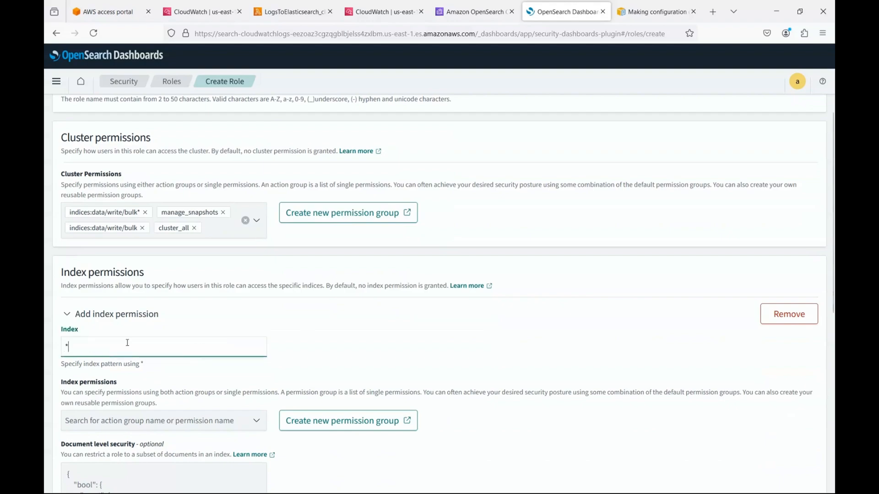
scroll(128, 343, down, 3)
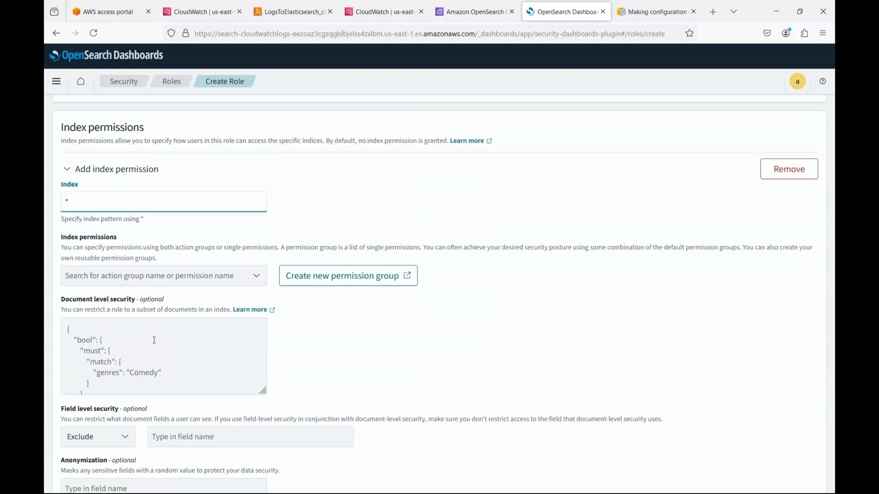
click(199, 278)
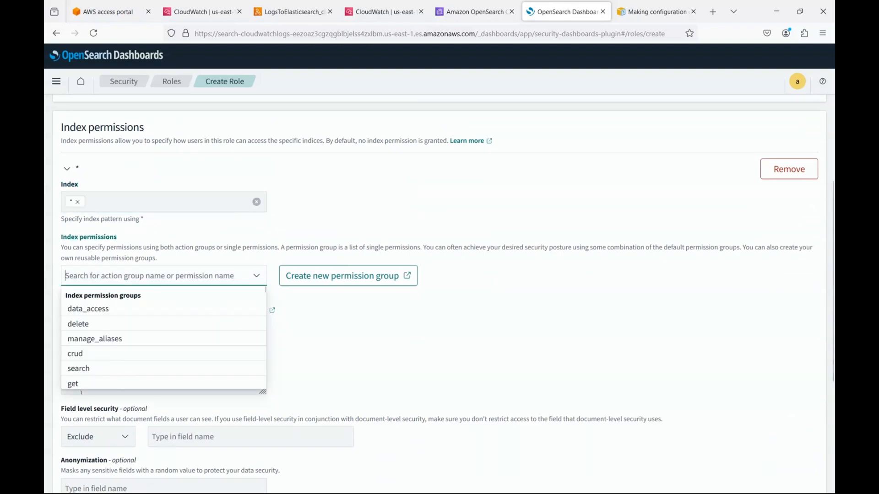
Step: Grant indices_all, indices_monitor and index as index permissions
text(indic)
key(Down)
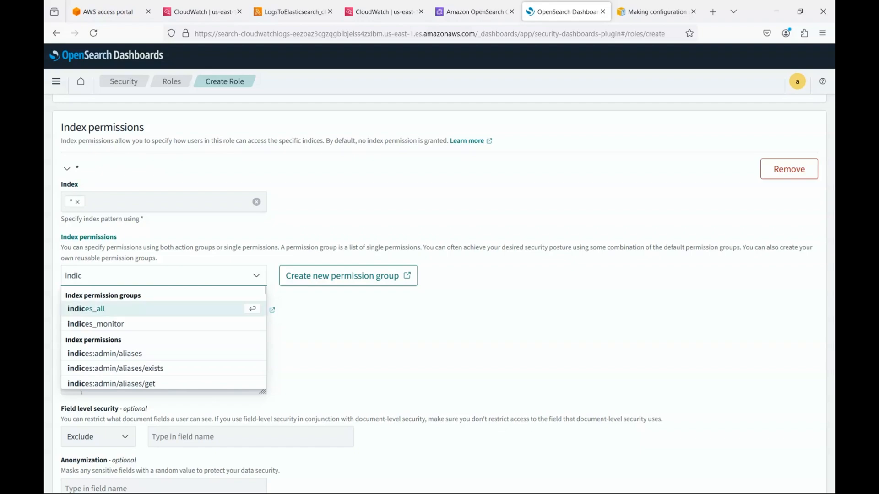
key(Return)
text(indices)
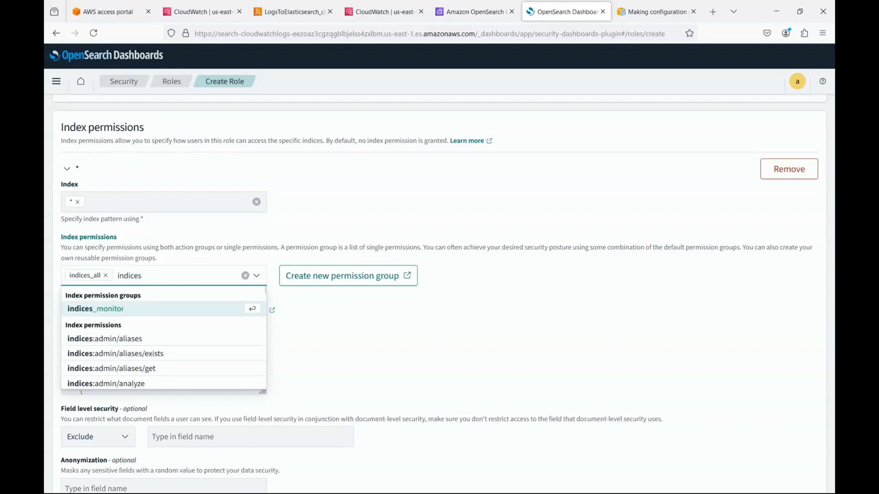
key(Return)
text(index)
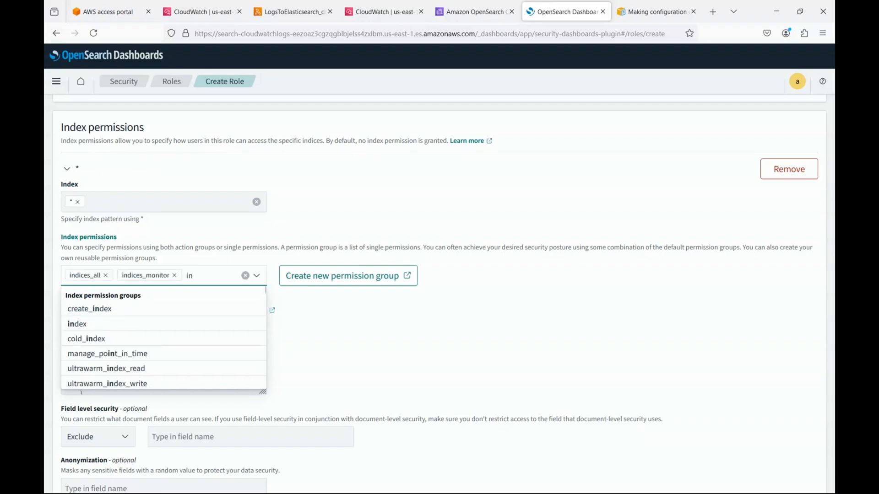
key(Down)
key(Down)
key(Return)
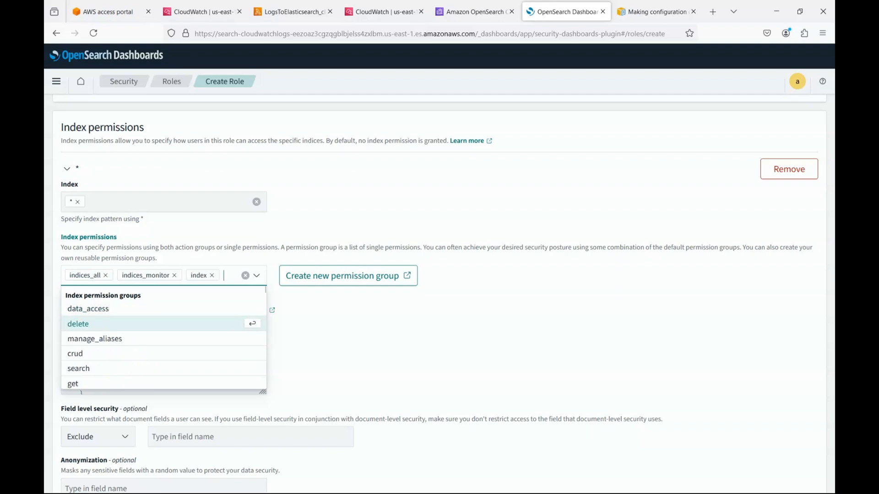
click(364, 346)
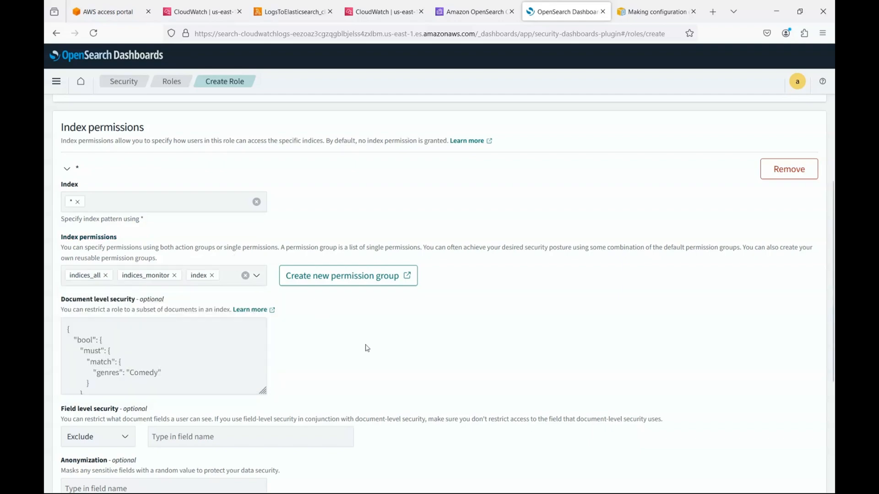
Step: Create the cw-os-role role
scroll(366, 346, down, 4)
scroll(367, 348, down, 2)
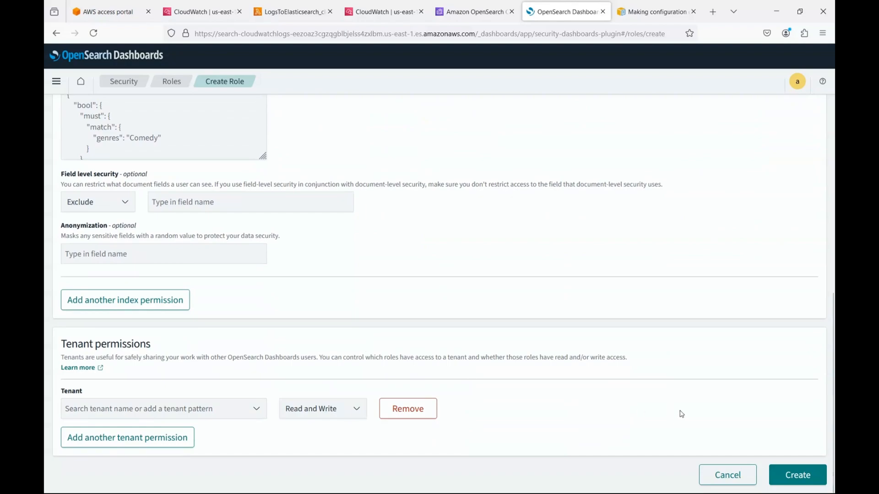
scroll(673, 349, up, 12)
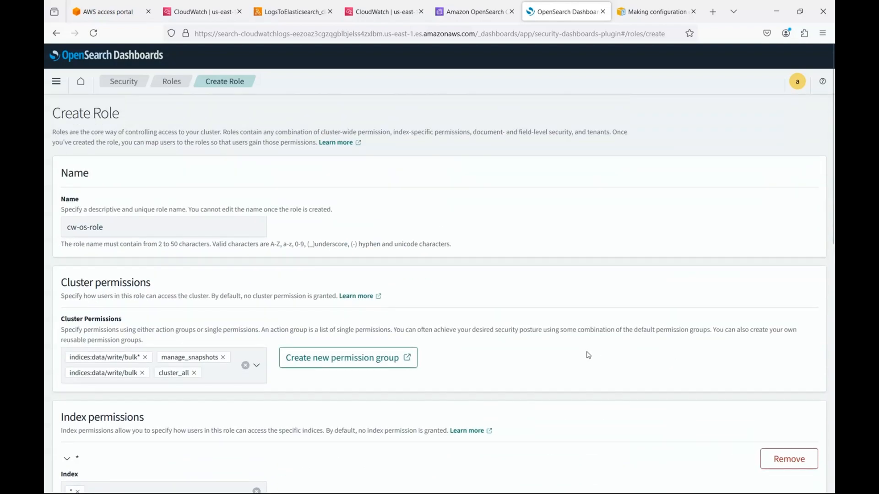
scroll(588, 355, down, 12)
click(813, 479)
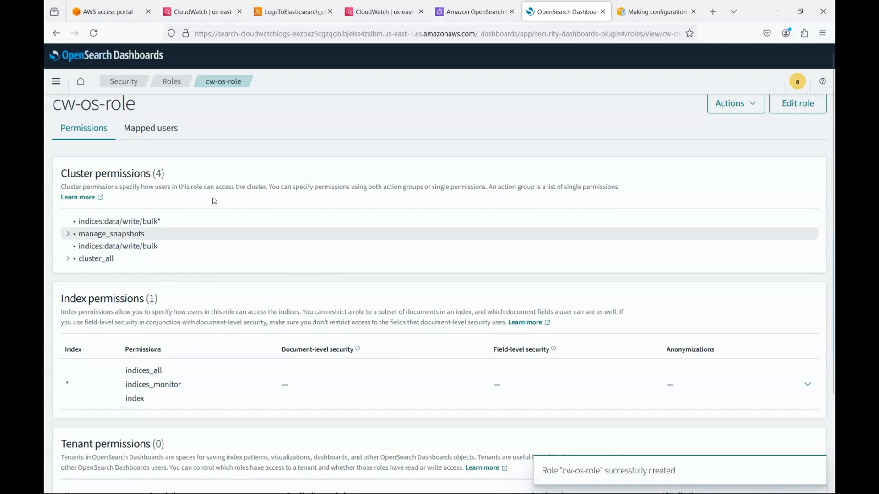
Step: From cw-os-role's Mapped users, start an internal user with username cw-os-user
click(139, 131)
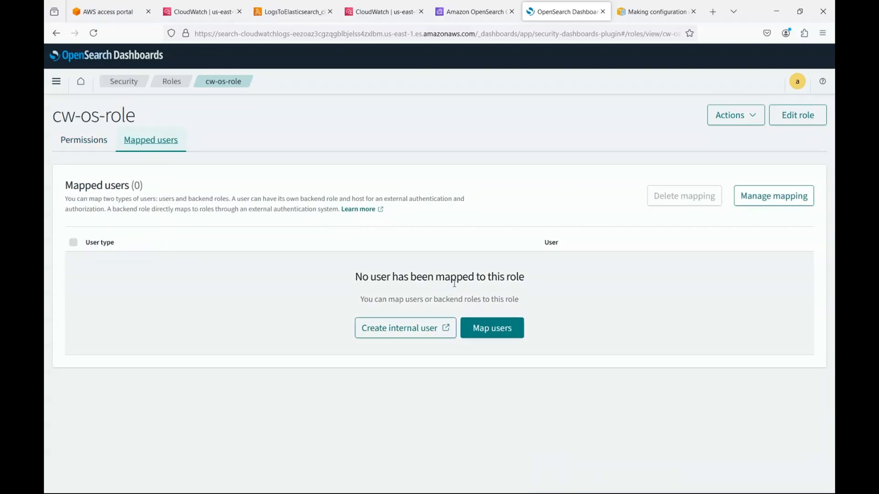
click(399, 333)
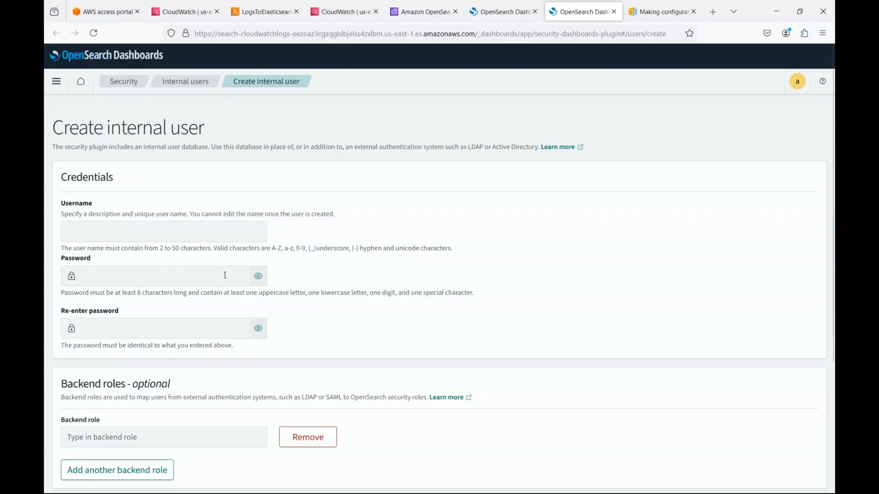
click(208, 233)
text(cw)
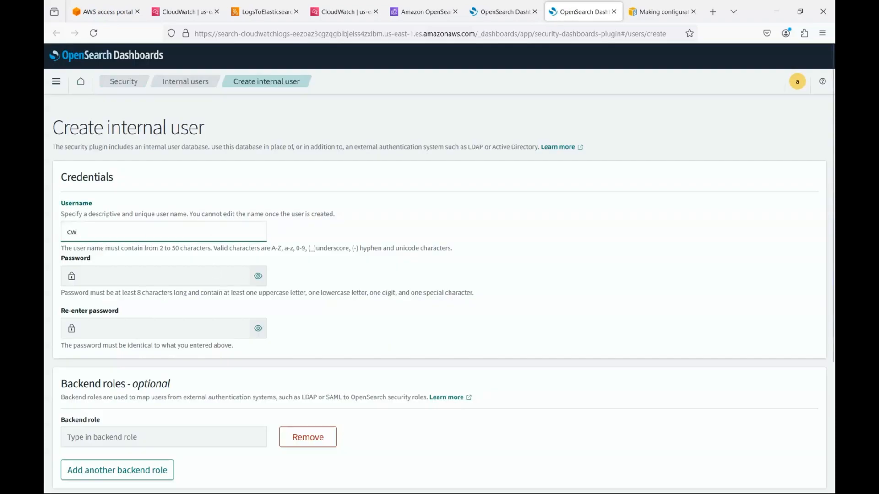
text(-os-user)
Step: Enter and confirm the user's password, then return to the CloudWatch log events
key(Tab)
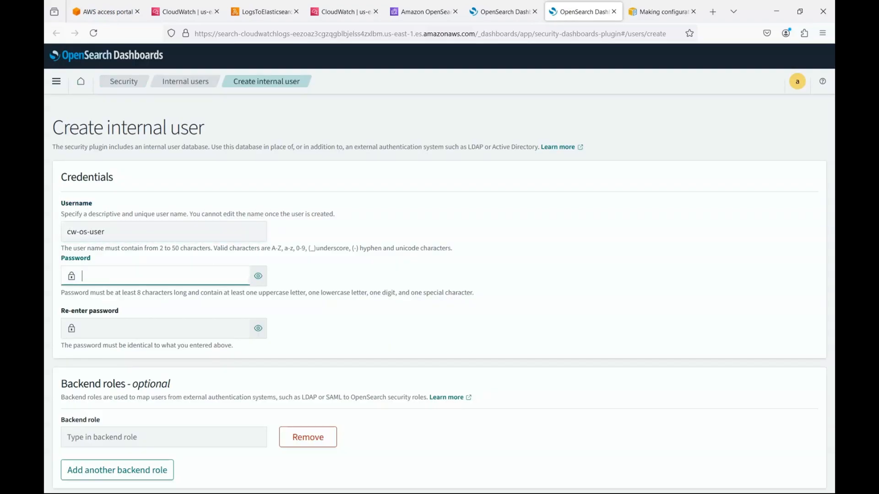
text(Passwo)
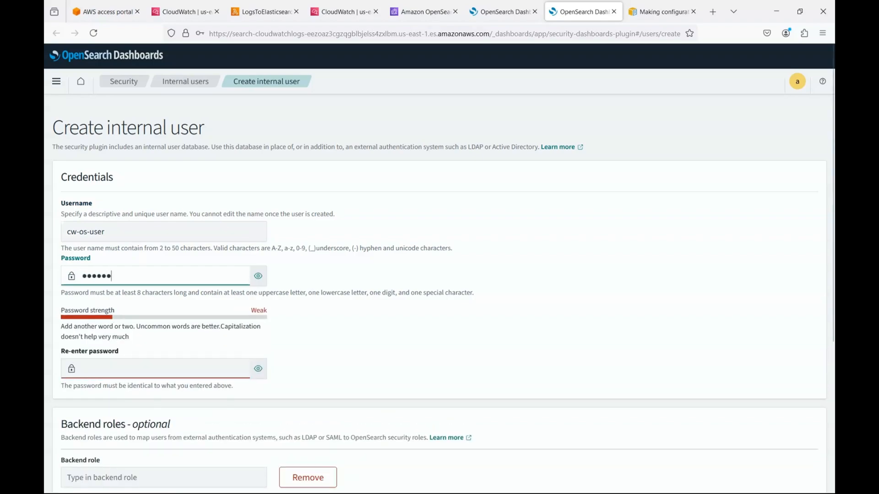
text(rd@123456)
key(Tab)
text(Passwor)
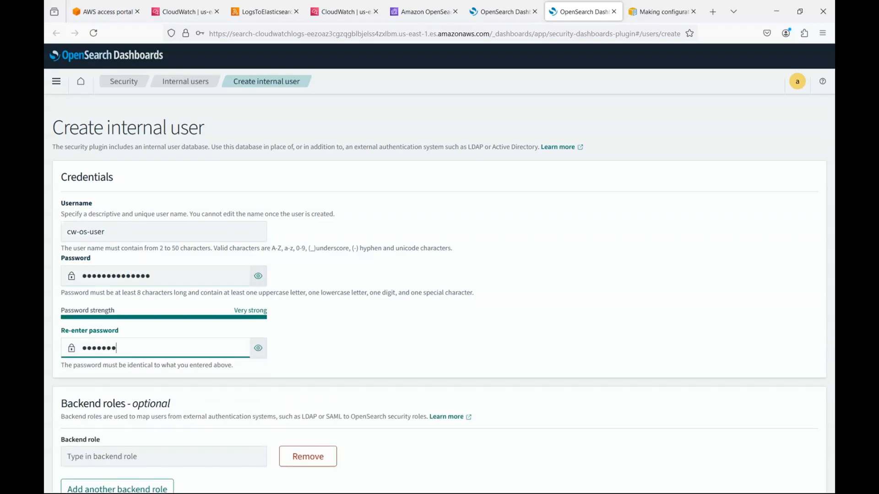
text(d@123456)
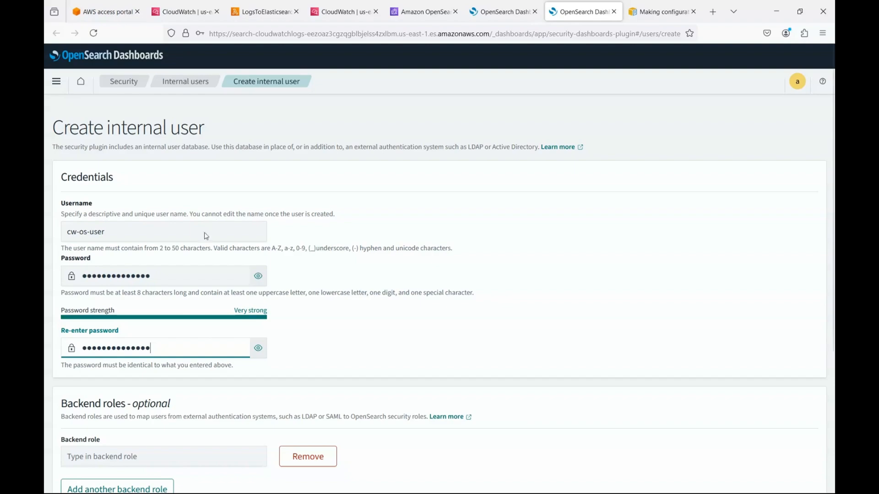
key(Tab)
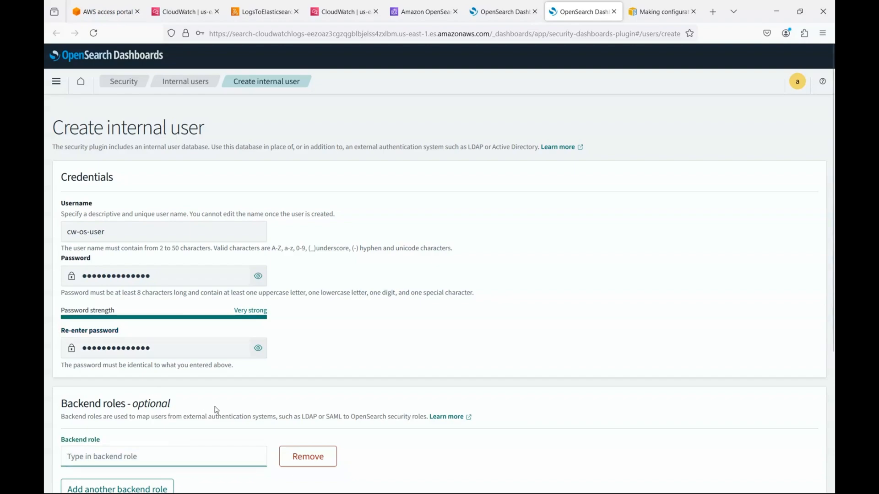
click(343, 12)
Step: In IAM Roles filtered by 'os-', copy the ARN of cloudwatch-os-role
click(313, 71)
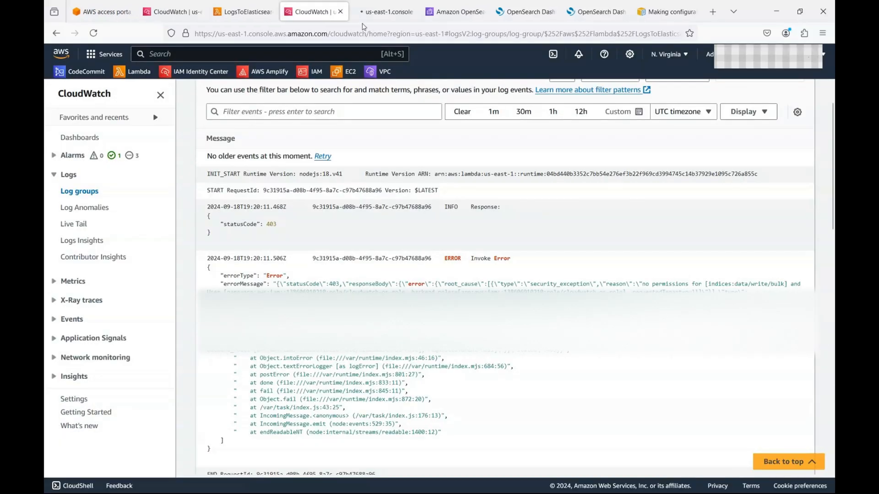
click(375, 11)
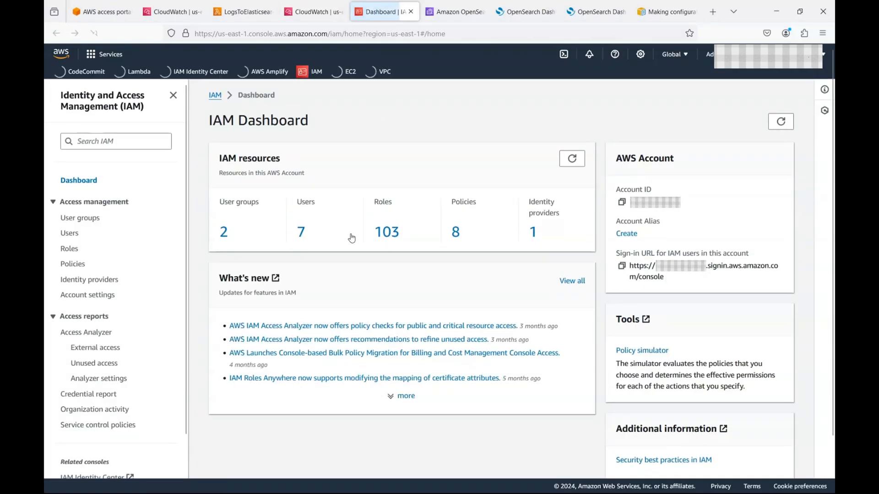
click(387, 233)
text(os-)
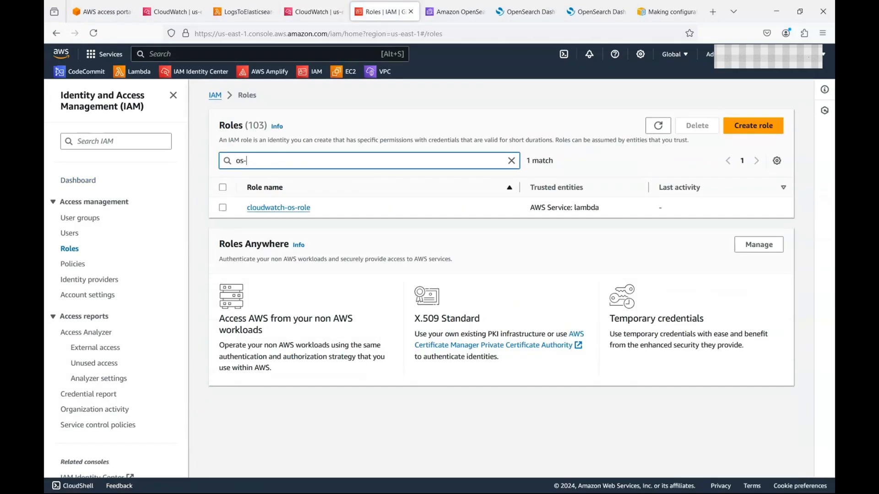
click(290, 209)
click(512, 213)
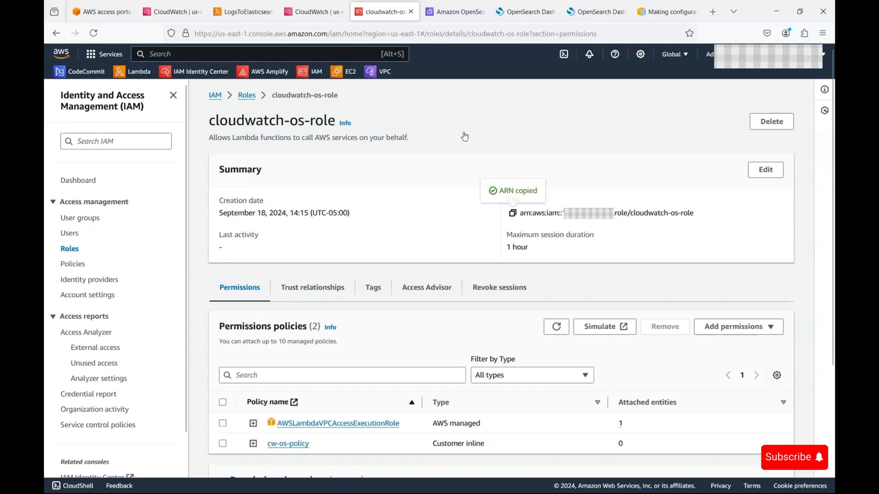
click(455, 11)
Step: Paste the cloudwatch-os-role ARN as backend role and create internal user cw-os-user
click(503, 10)
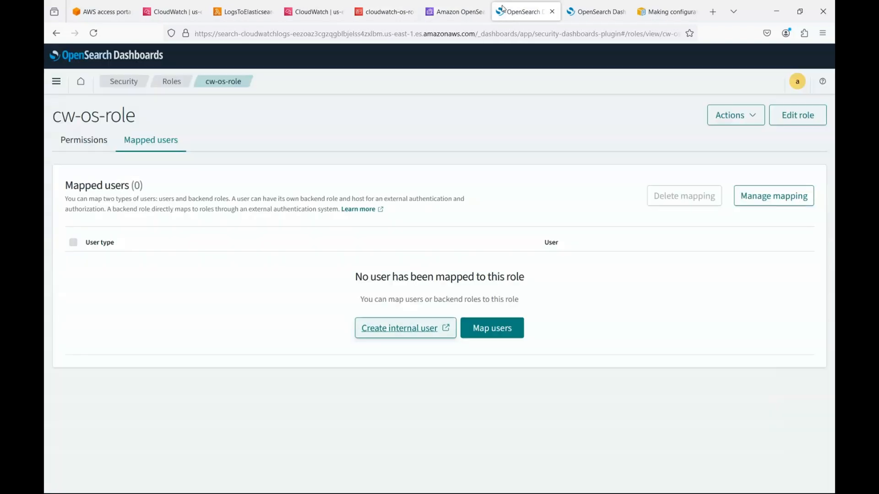
click(596, 11)
scroll(196, 429, down, 3)
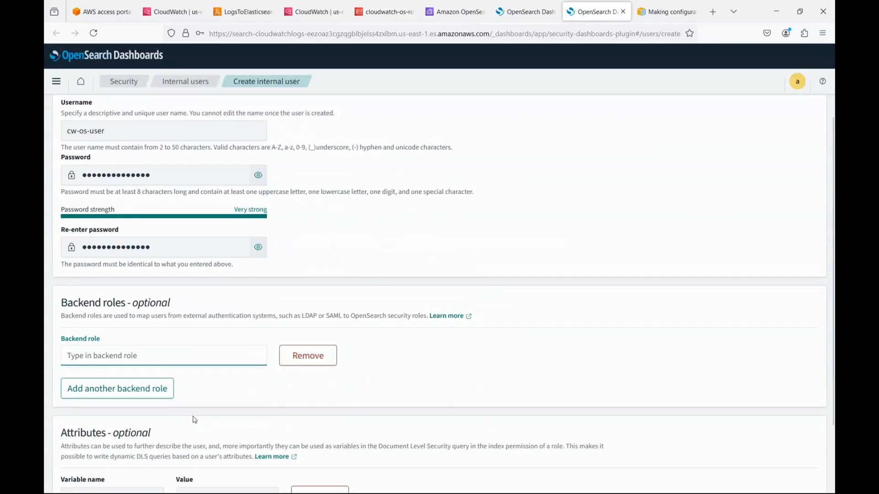
key(ctrl+v)
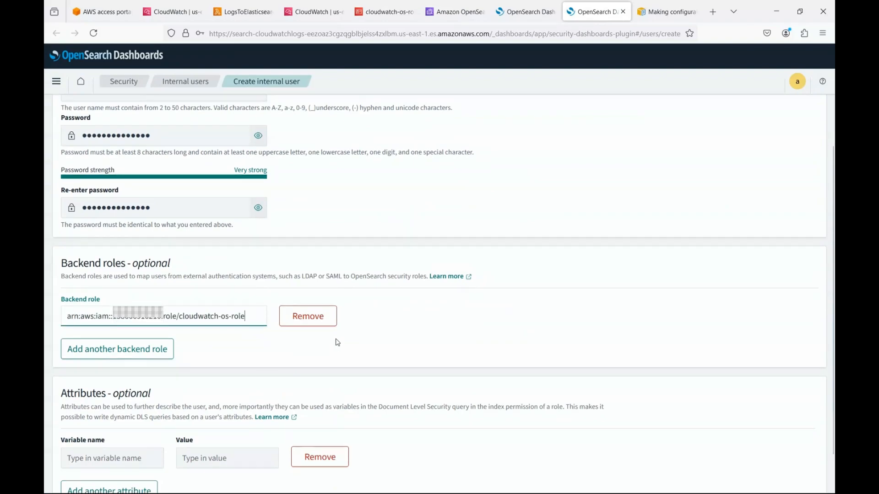
scroll(298, 316, down, 1)
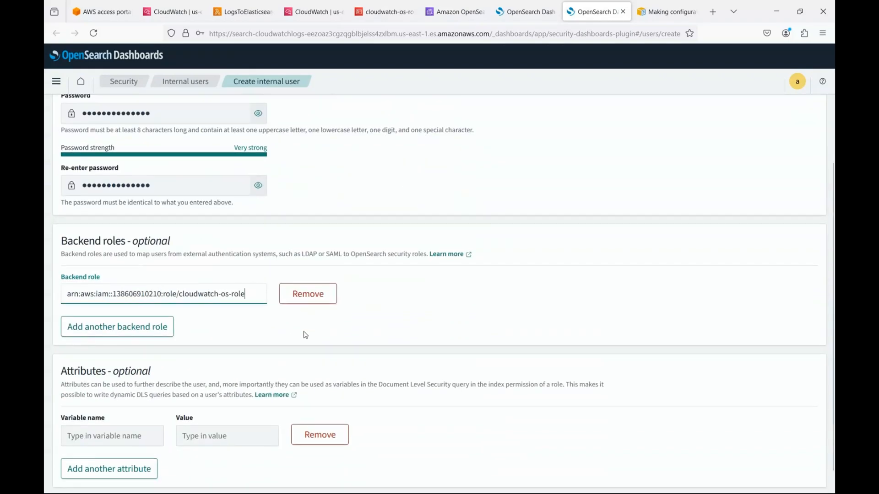
click(798, 476)
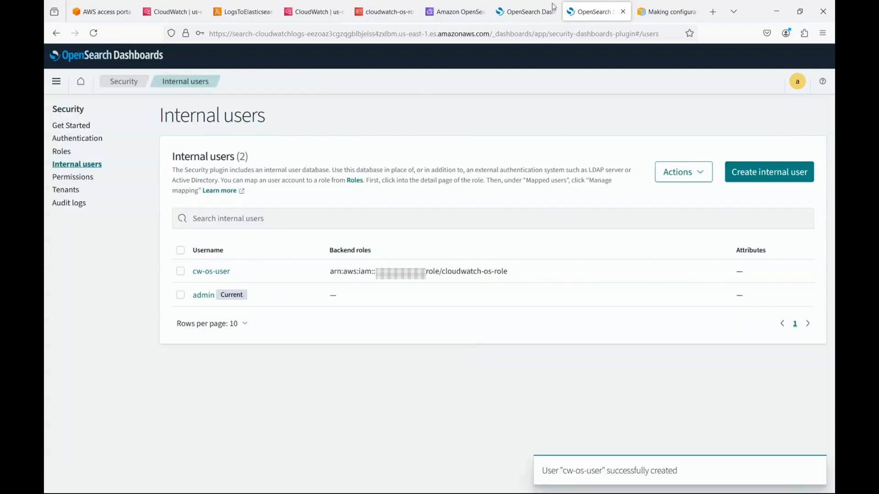
click(536, 10)
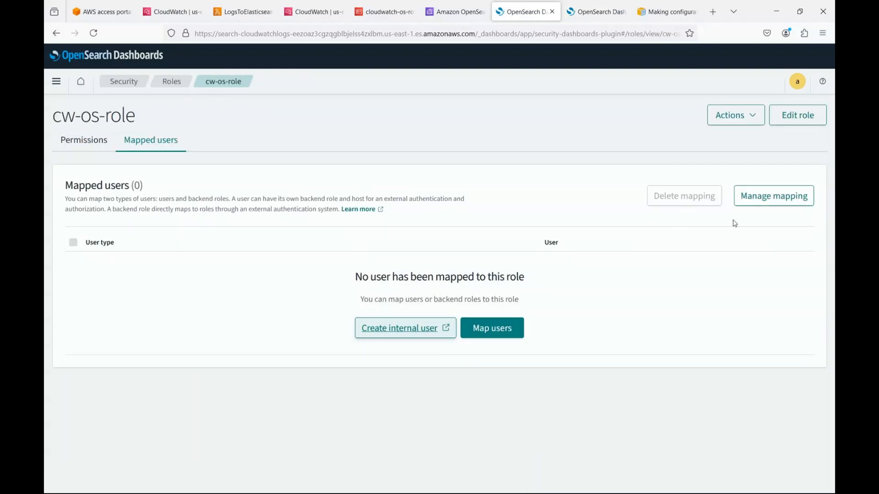
Step: Map cw-os-role to user cw-os-user and the pasted cloudwatch-os-role ARN as backend role
click(492, 328)
click(229, 235)
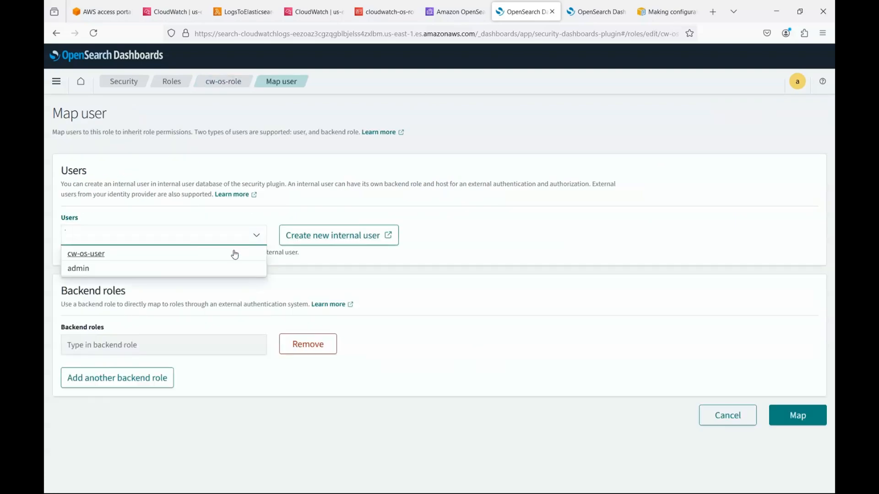
click(229, 252)
click(212, 346)
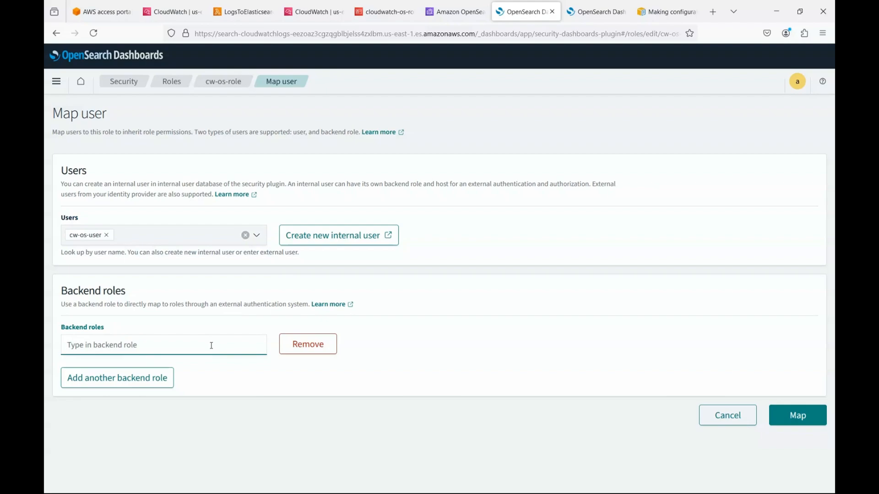
key(ctrl+v)
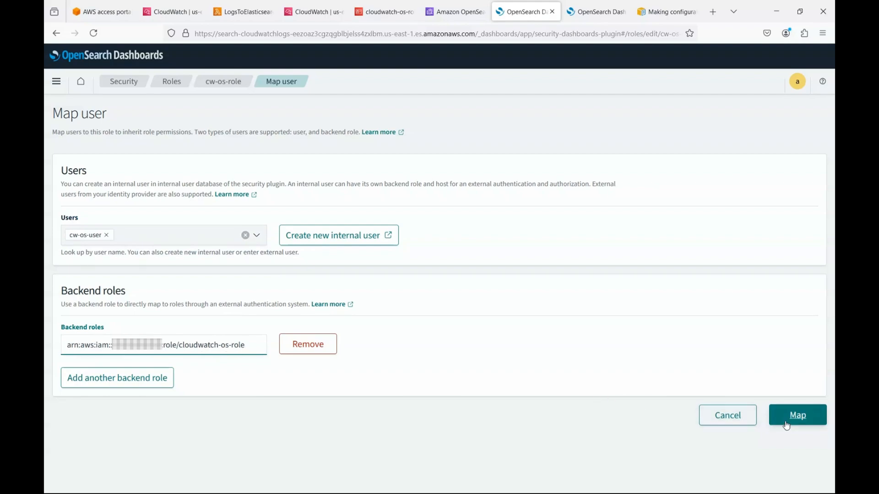
click(798, 415)
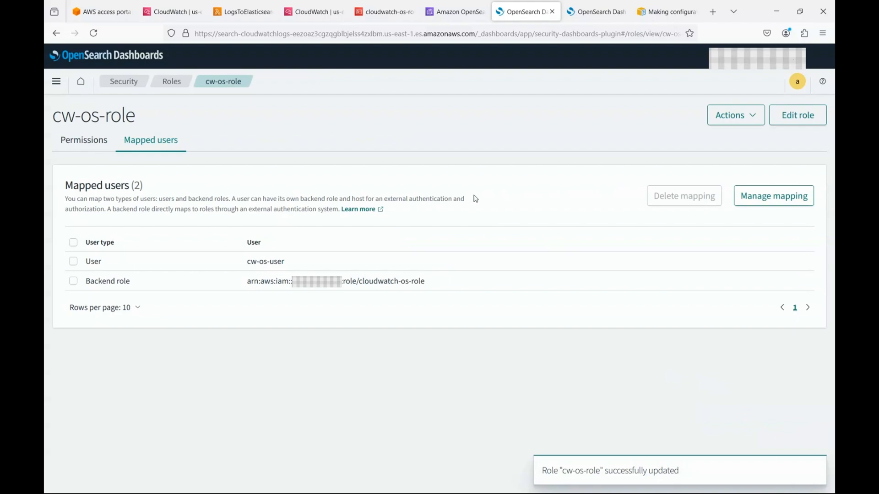
Step: Refresh the Lambda log group's streams and open the most recent log stream
click(405, 13)
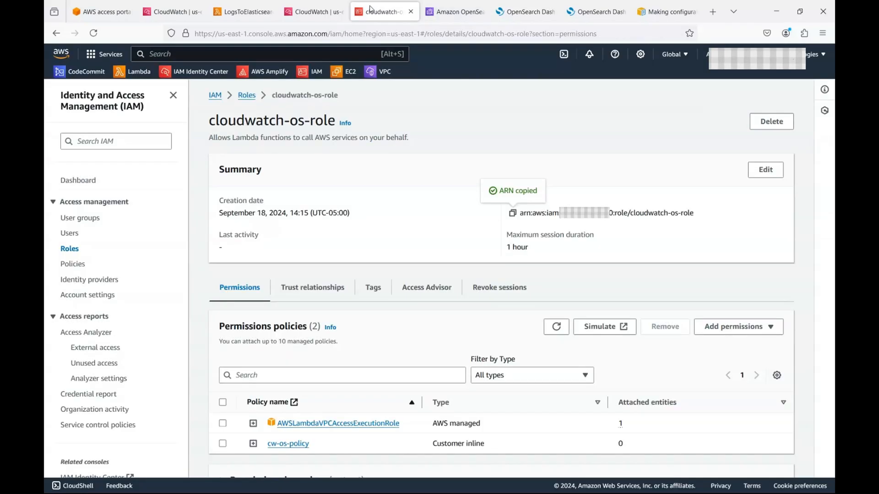
click(314, 11)
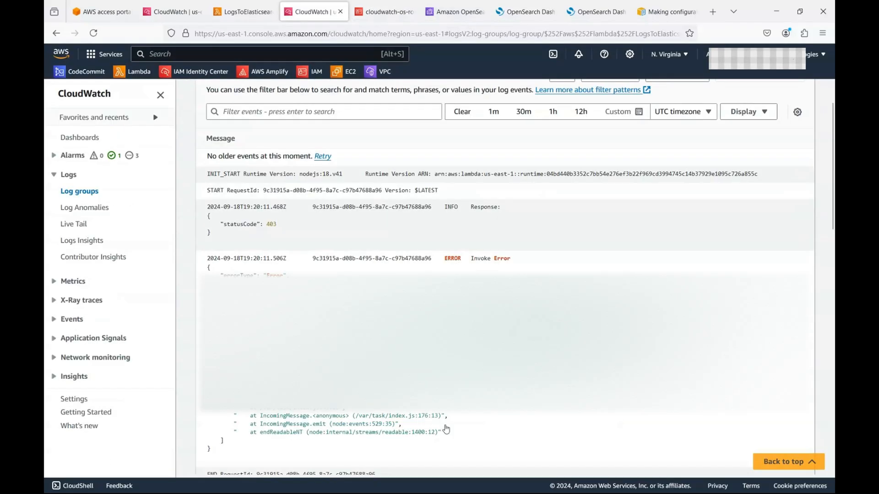
scroll(683, 204, up, 2)
click(458, 96)
scroll(614, 312, down, 2)
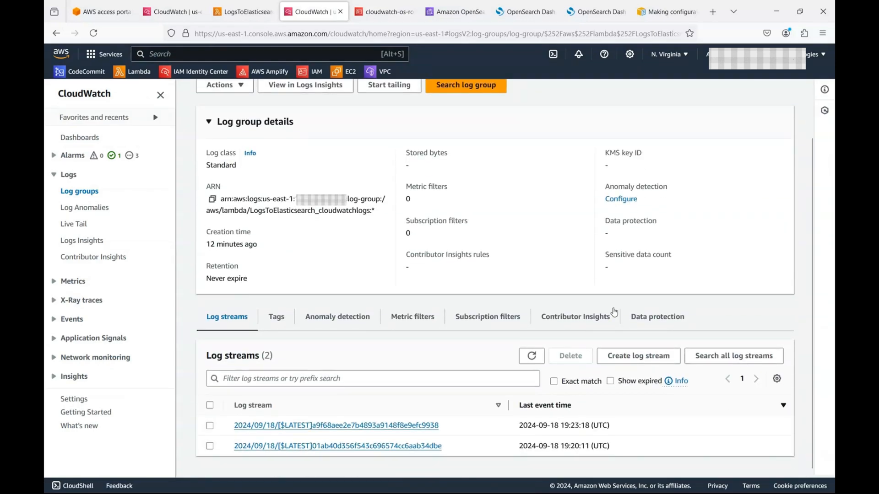
click(531, 356)
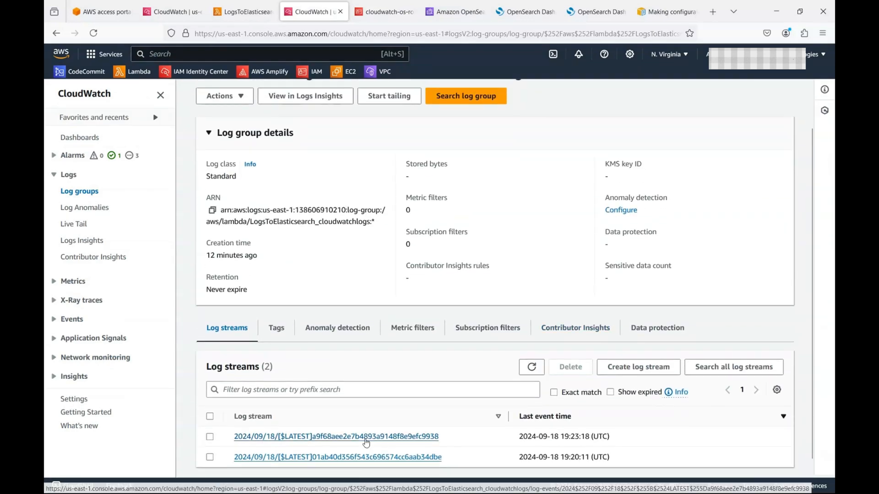
click(366, 443)
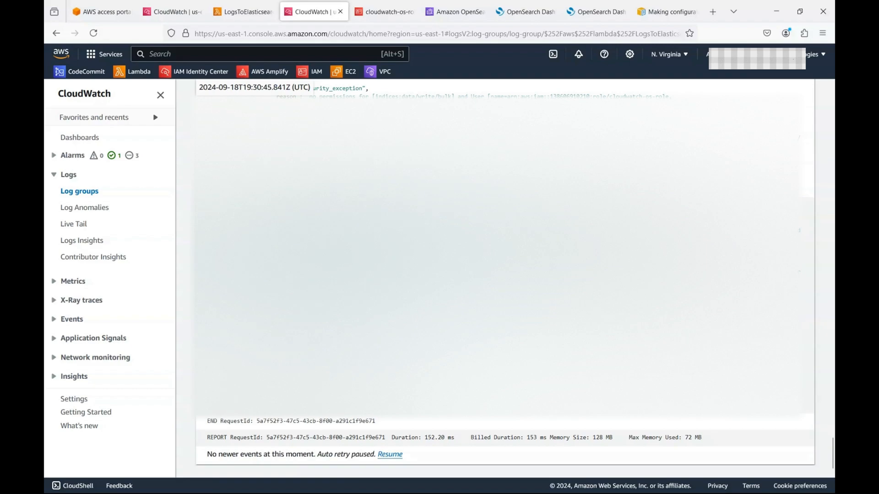
Step: Reload the log events and find the newest statusCode 200 entry with 4 successful items
scroll(504, 274, up, 5)
scroll(683, 221, up, 10)
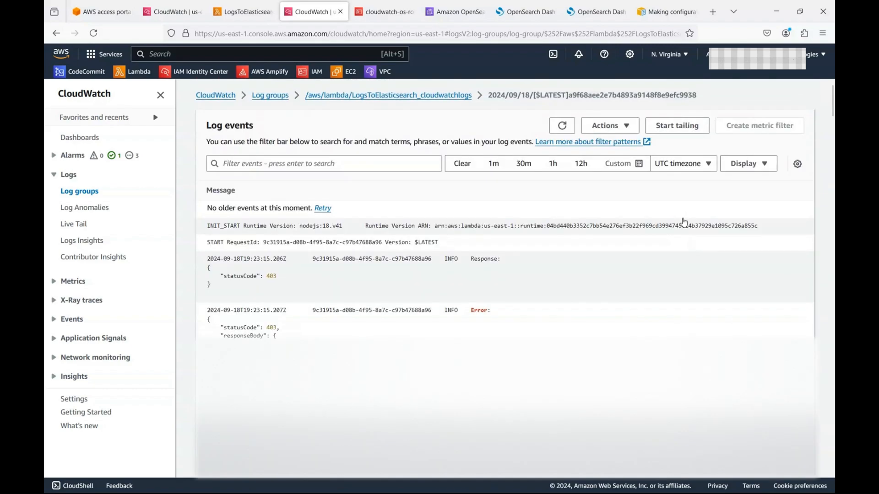
click(562, 125)
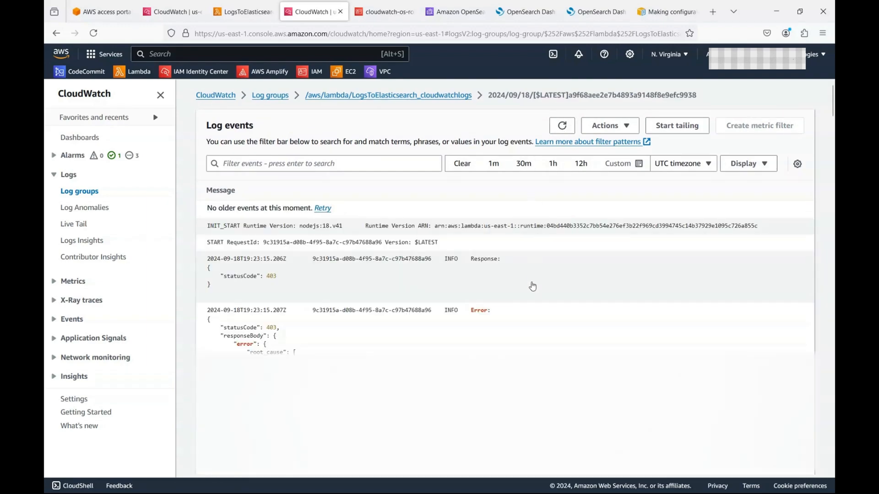
scroll(525, 285, down, 10)
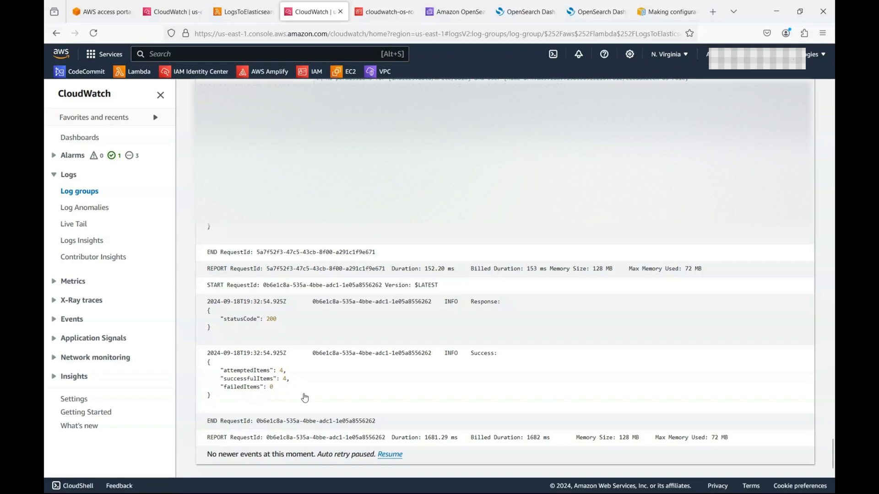
double_click(272, 320)
Step: In Dev Tools, run GET /cwl*/_search?pretty and confirm the total hit count is 4
click(442, 14)
click(509, 15)
click(584, 14)
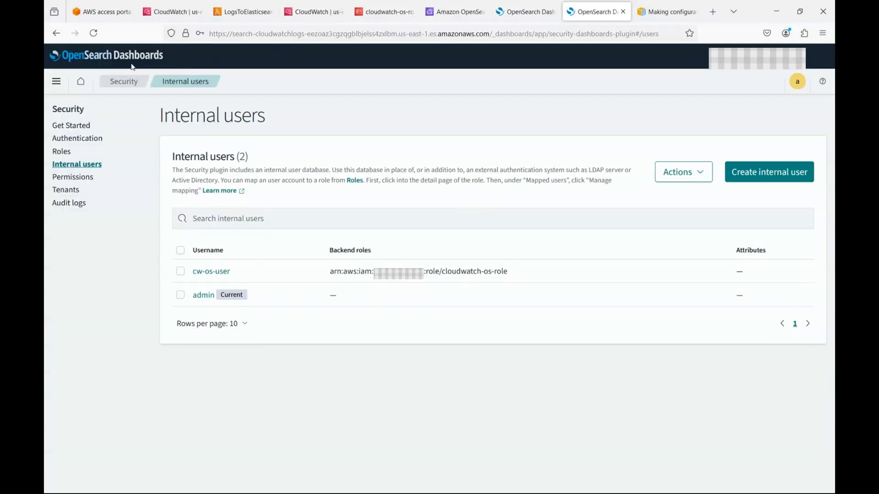
click(58, 83)
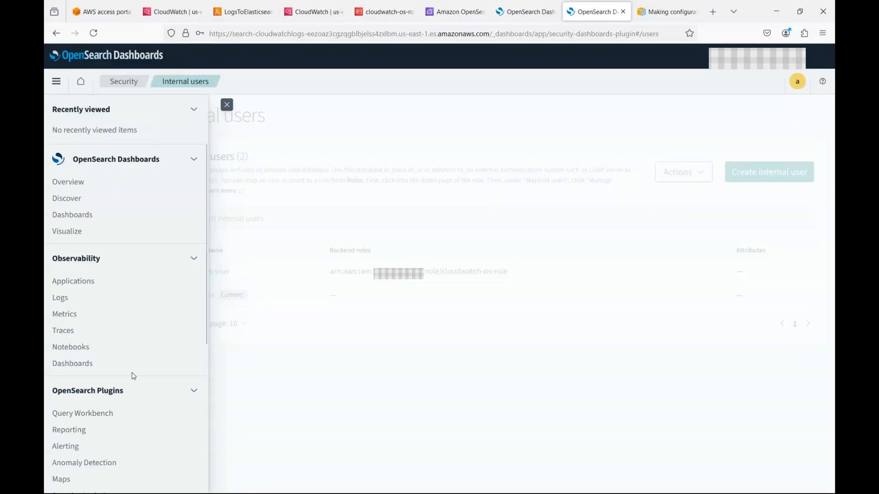
scroll(132, 373, down, 5)
click(78, 463)
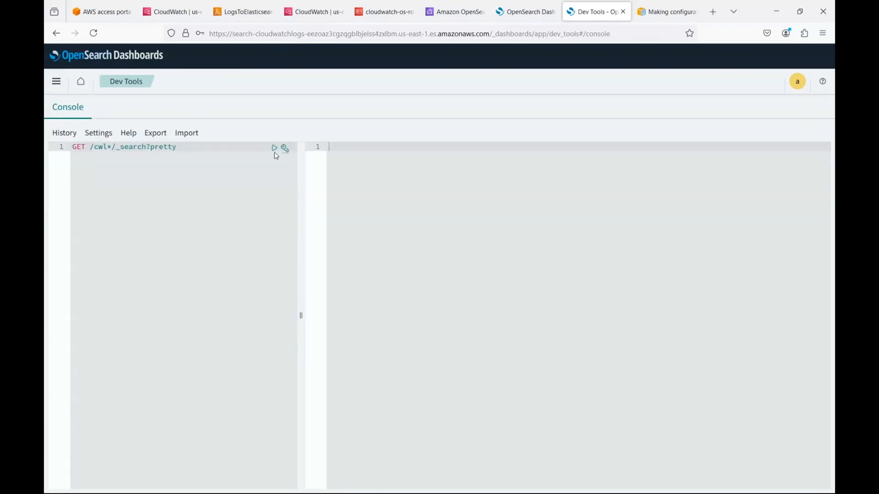
click(274, 149)
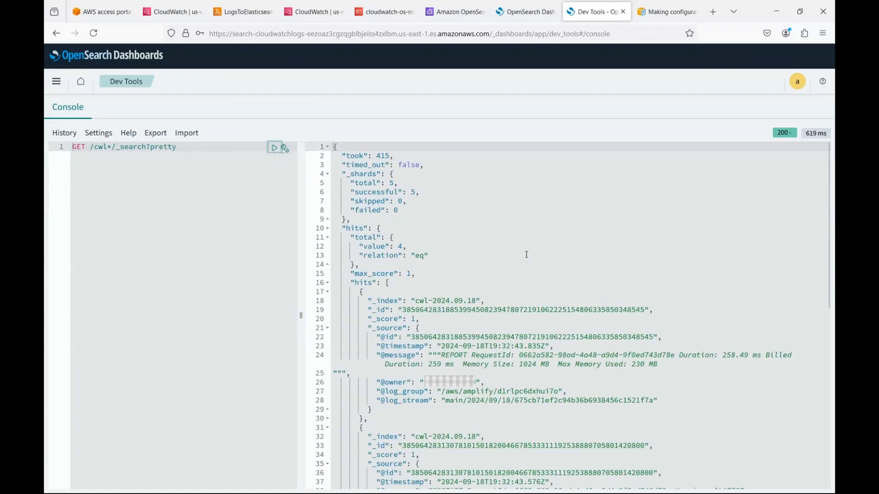
drag(410, 249, 399, 247)
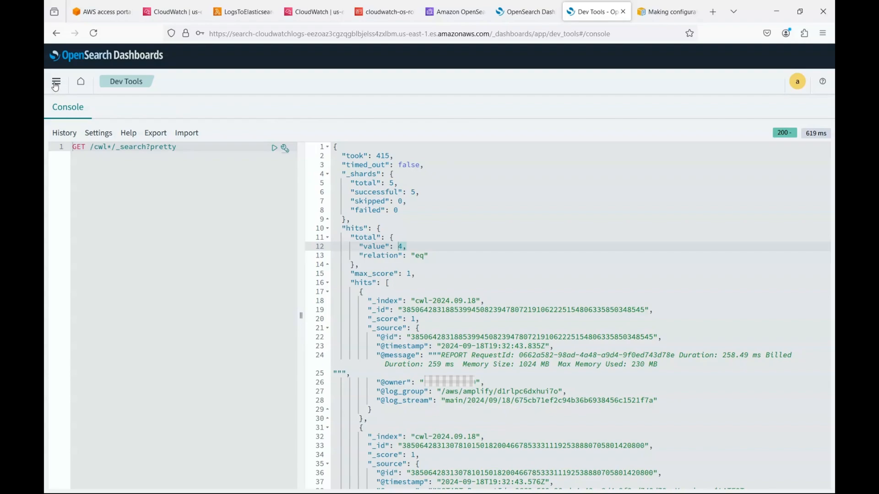
Step: Navigate to Security > Internal users in OpenSearch Dashboards
click(56, 86)
scroll(90, 263, down, 4)
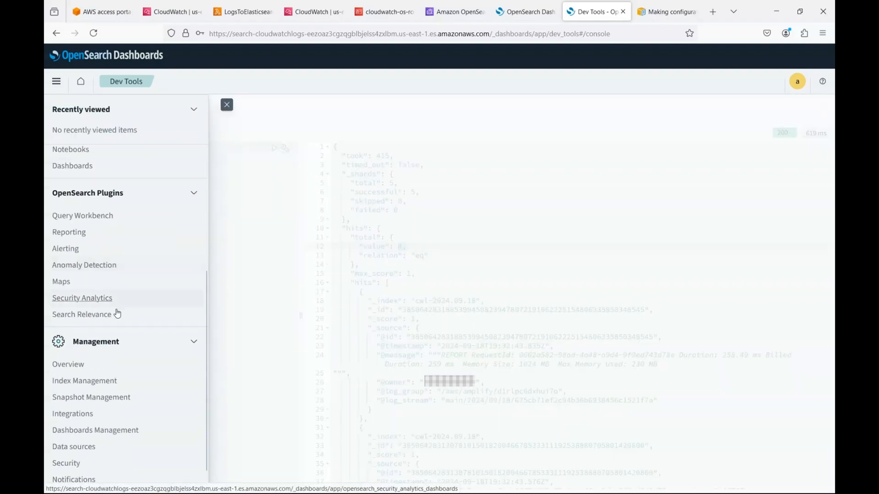
scroll(118, 338, down, 1)
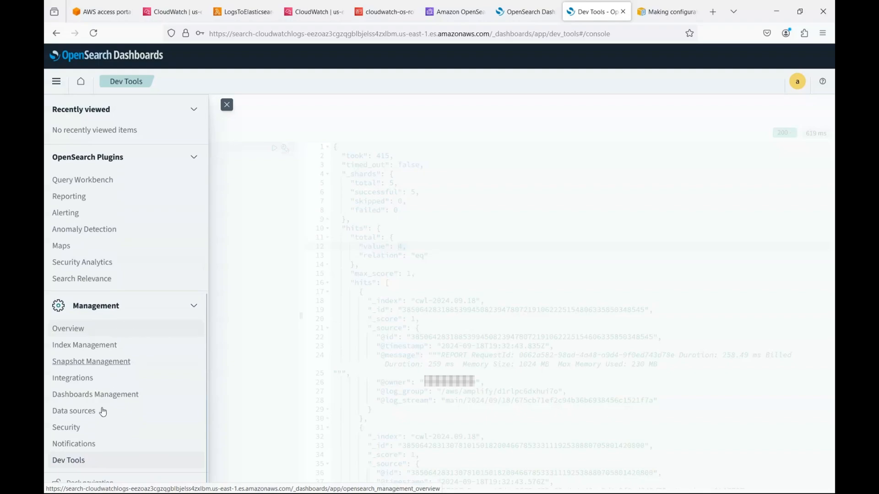
click(68, 427)
click(67, 165)
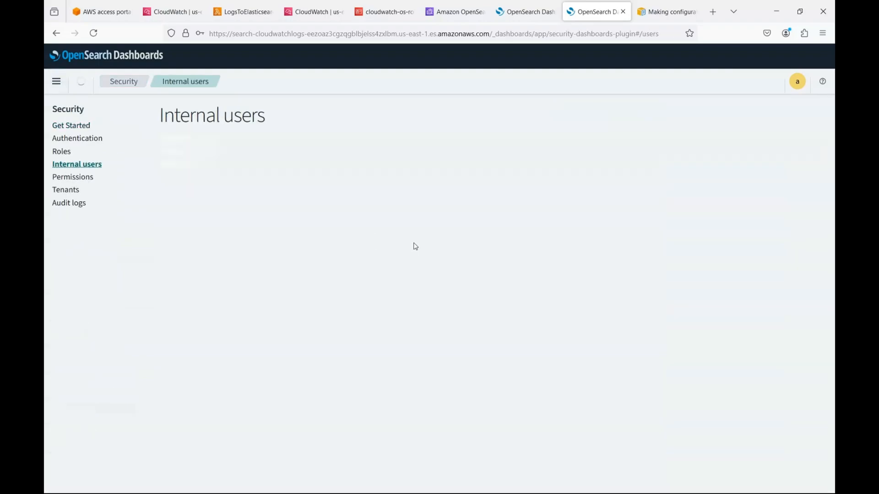
Step: Create internal user cwl-user1 with a password, then open its details
click(779, 179)
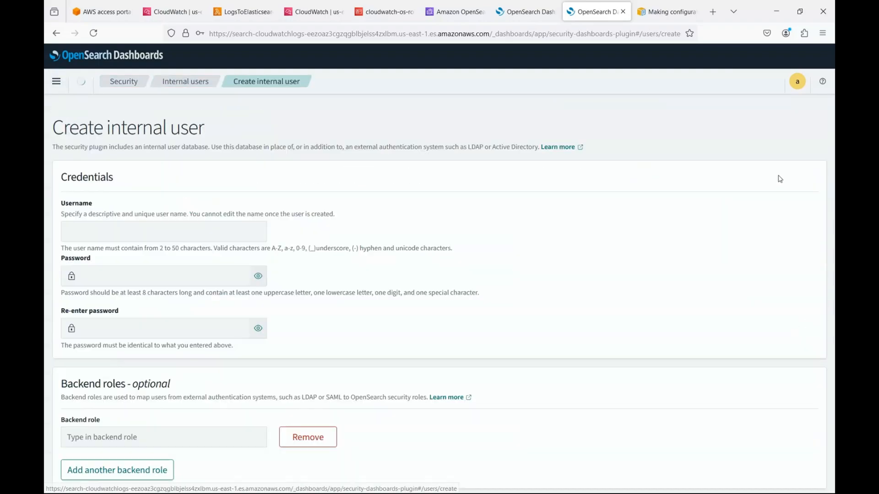
click(176, 231)
text(cwl)
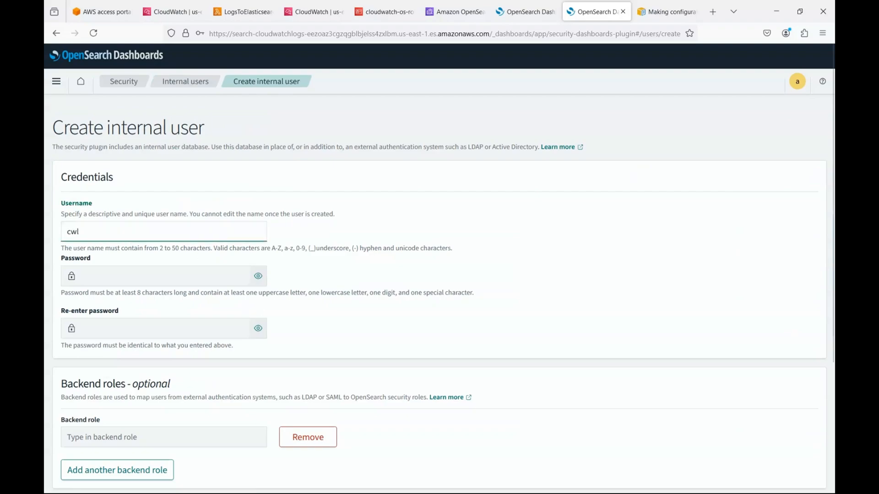
text(-user1)
click(204, 272)
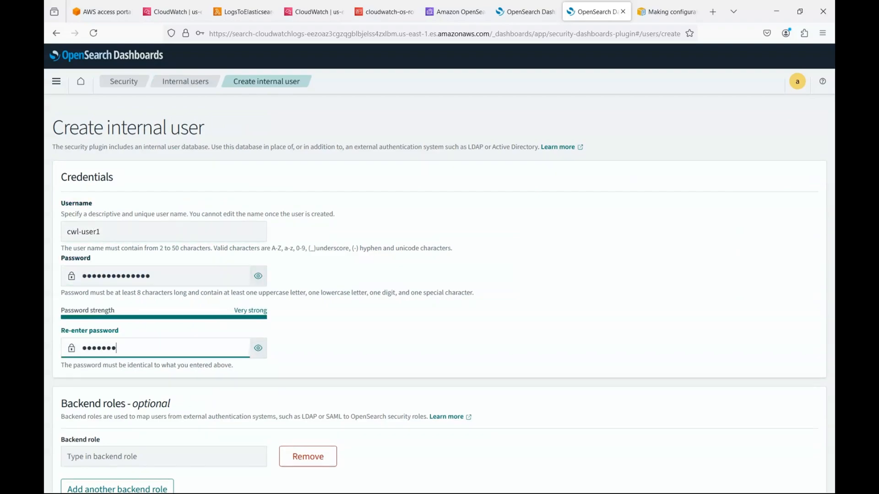
text(•••••••)
scroll(477, 364, down, 4)
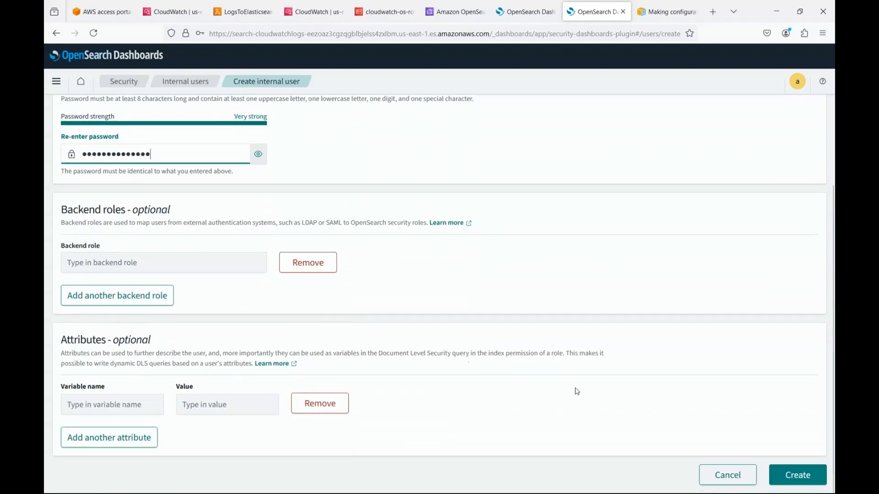
scroll(608, 359, up, 1)
scroll(610, 364, up, 3)
scroll(741, 431, down, 4)
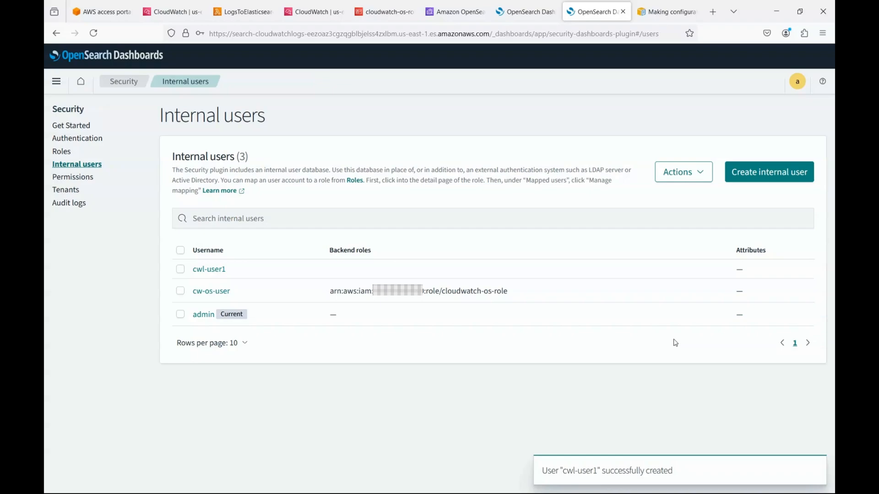
click(217, 274)
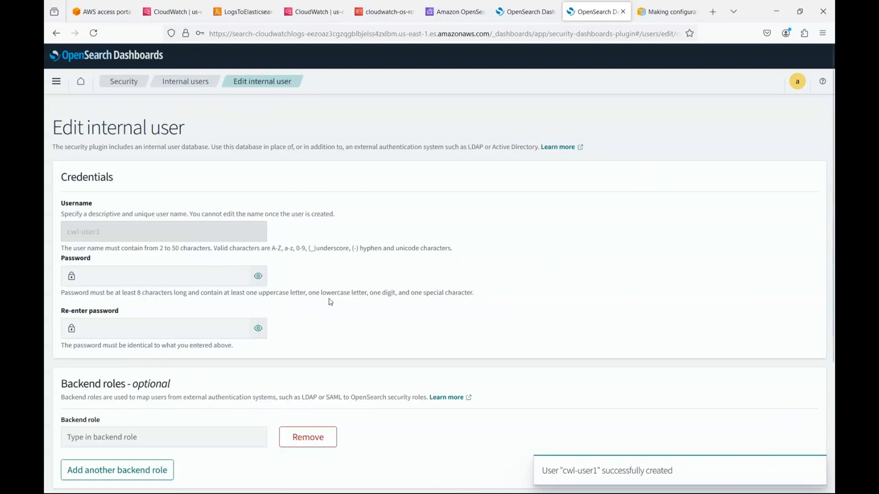
scroll(338, 341, down, 2)
scroll(338, 341, down, 3)
scroll(284, 288, up, 5)
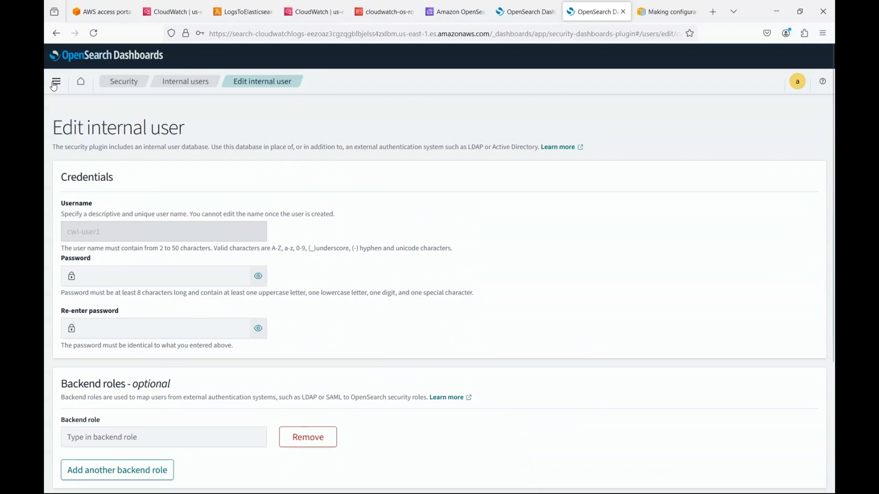
Step: Search roles for 'snapshot' and open the manage_snapshots role, expanding its cluster permissions
click(123, 82)
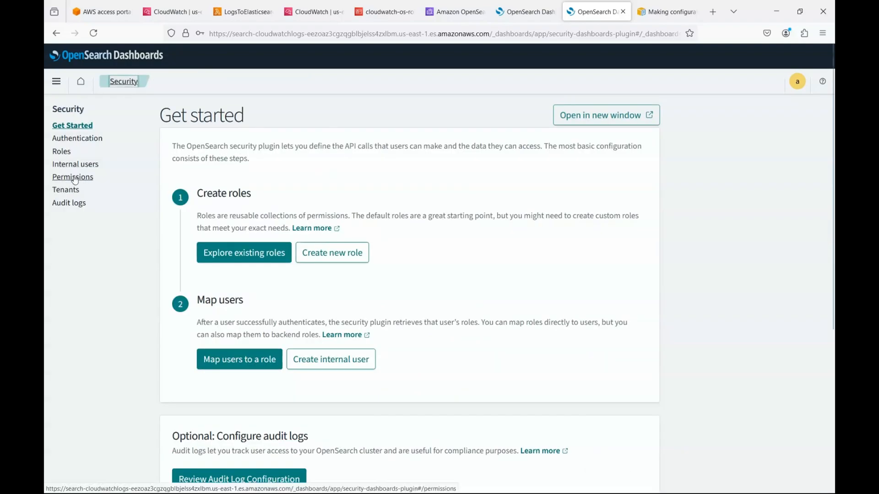
click(66, 153)
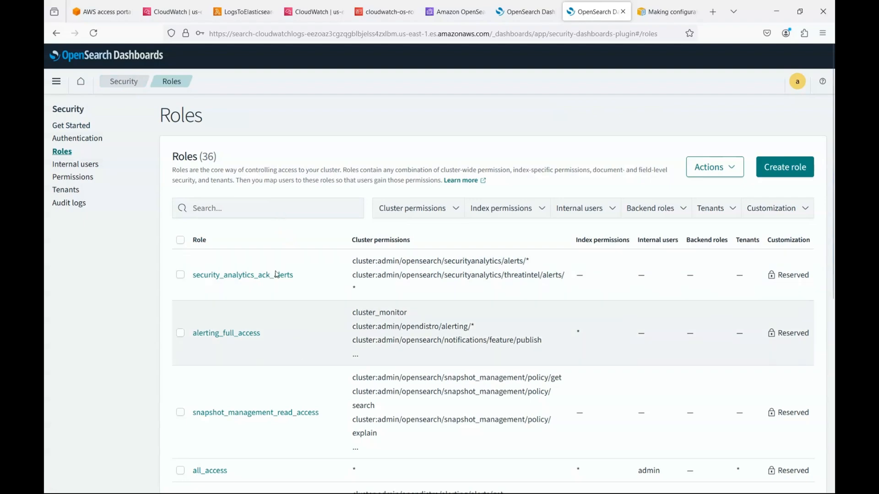
click(260, 208)
text(snaps)
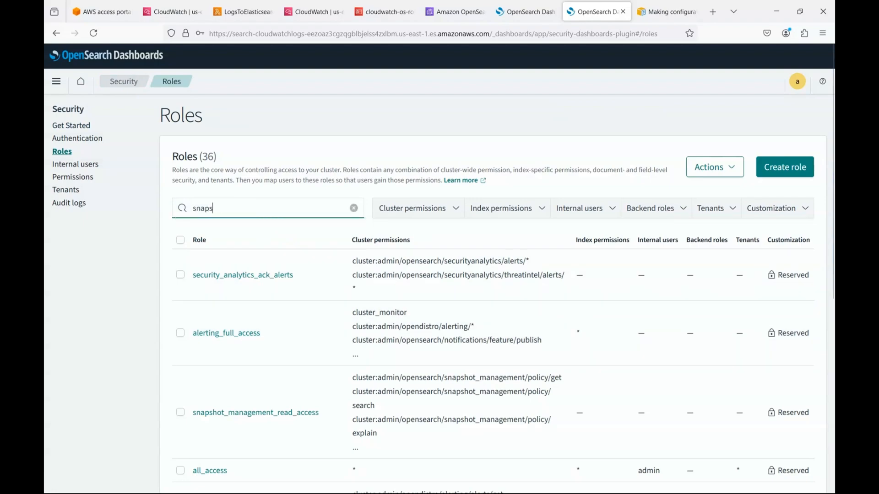
text(hot)
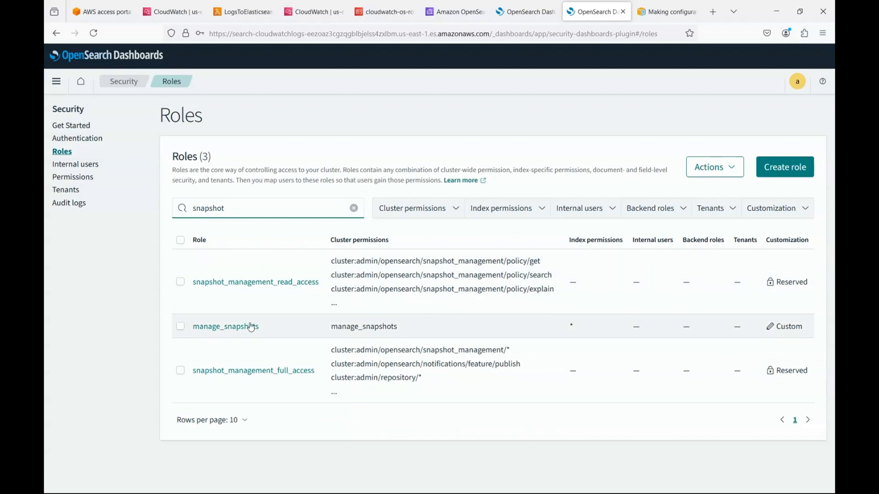
click(252, 328)
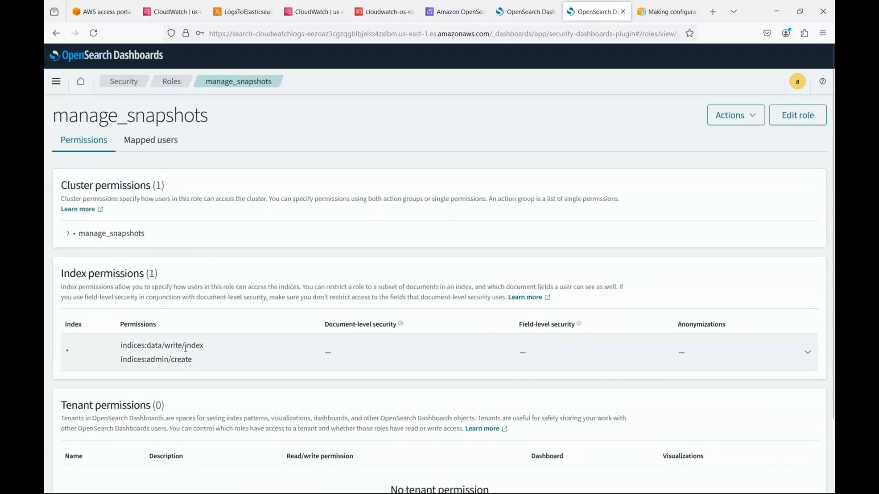
scroll(186, 348, down, 3)
scroll(228, 399, up, 3)
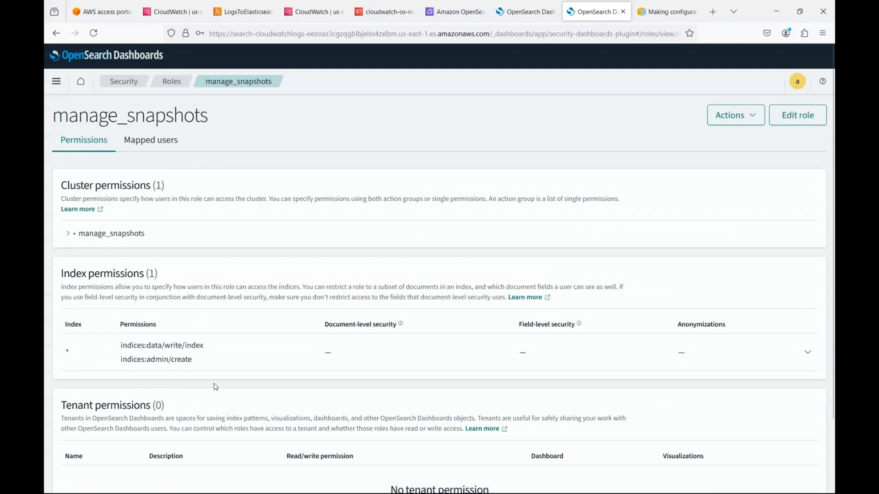
click(67, 233)
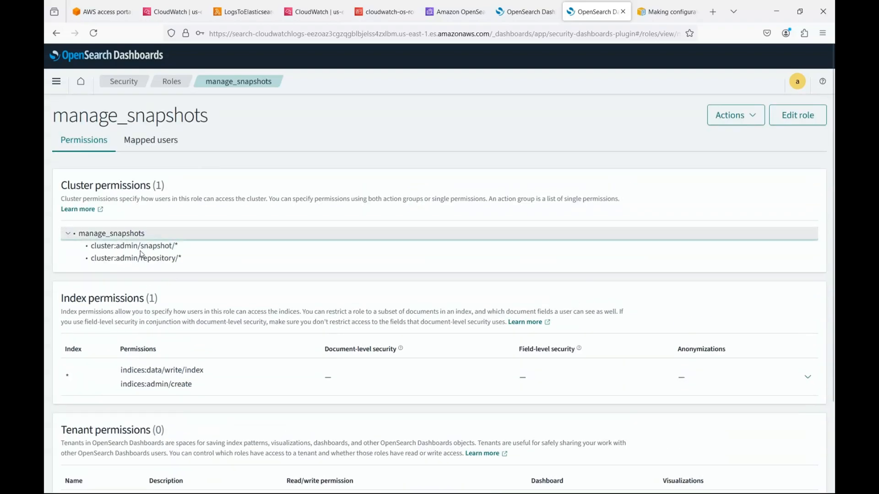
Step: On Mapped users, map cwl-user1 to manage_snapshots
click(151, 140)
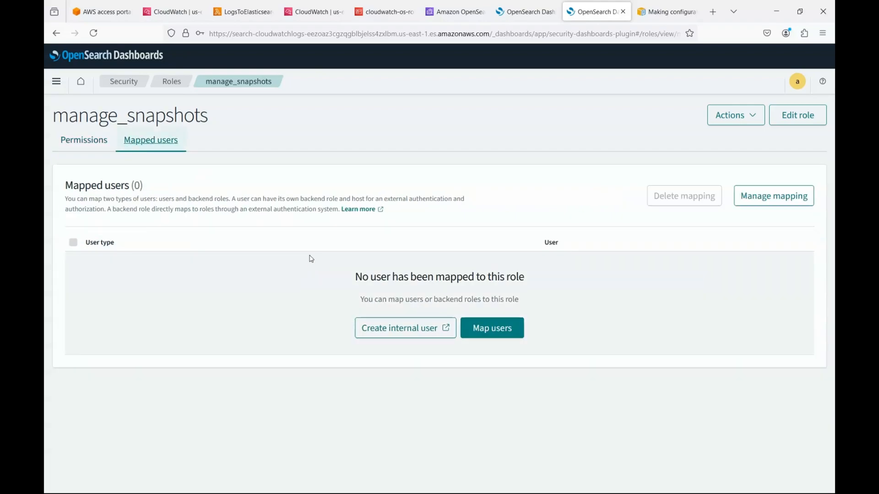
click(502, 334)
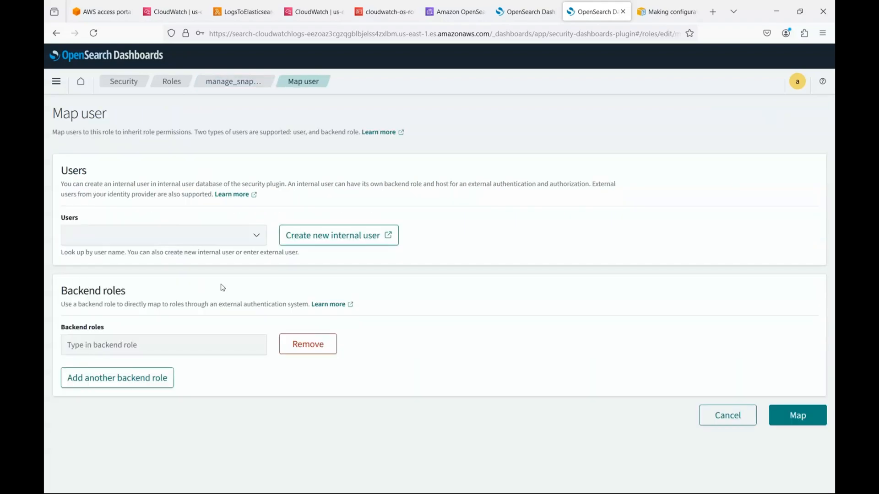
click(173, 236)
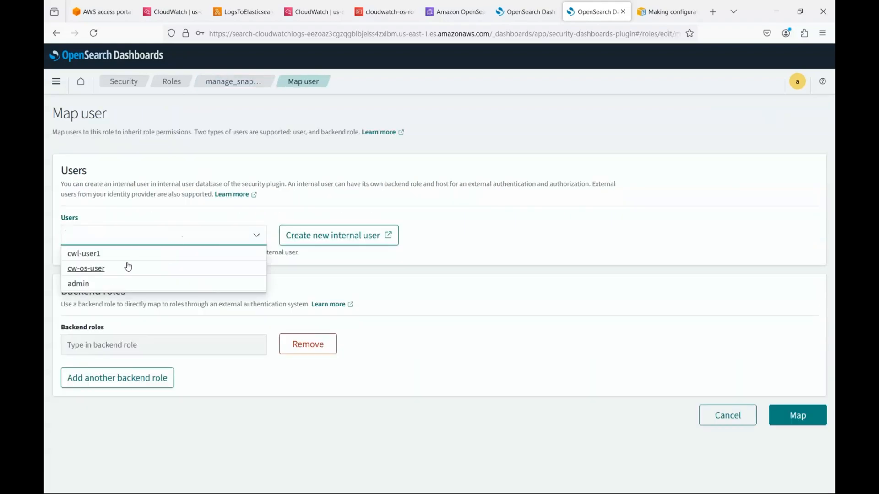
click(101, 255)
click(435, 341)
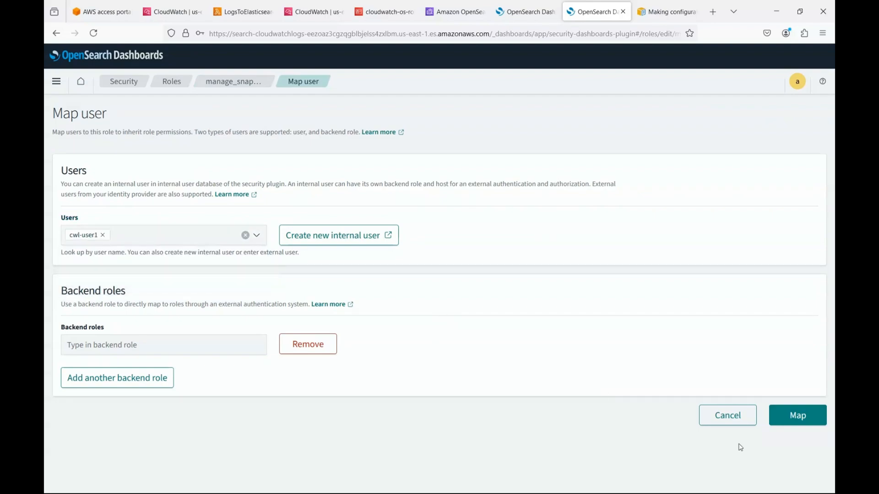
click(794, 416)
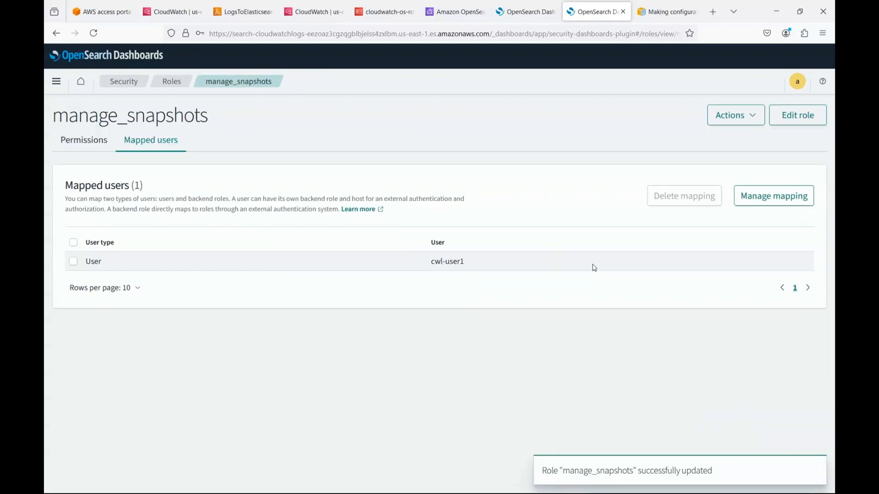
click(300, 39)
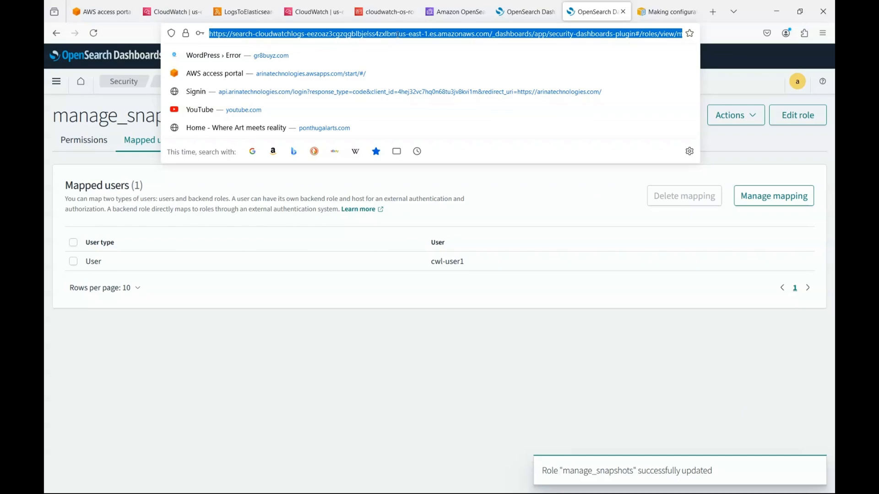
Step: Refresh the OpenSearch domains list and check cloudwatchlogs health is Yellow with 16 searchable documents
click(453, 12)
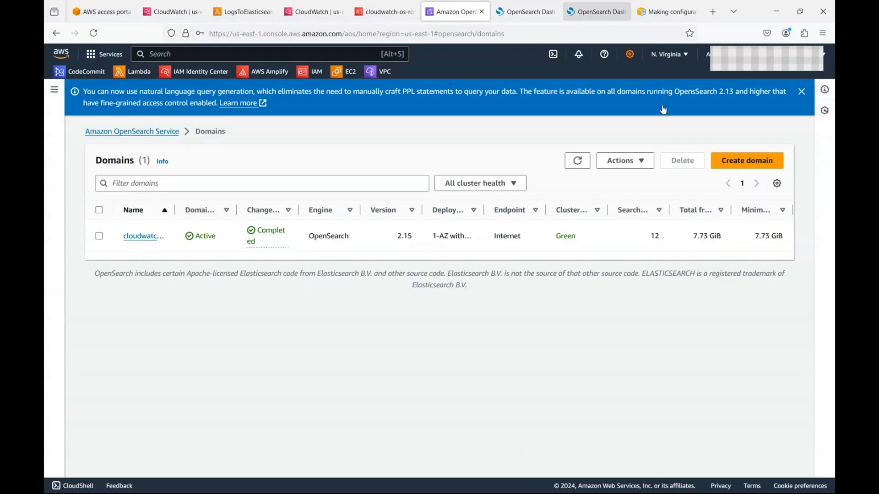
click(578, 161)
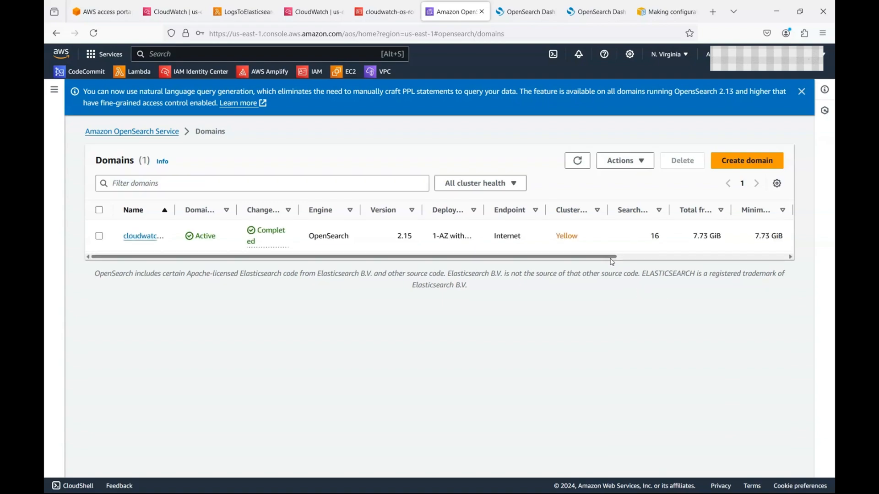
double_click(572, 235)
drag(599, 258, 629, 258)
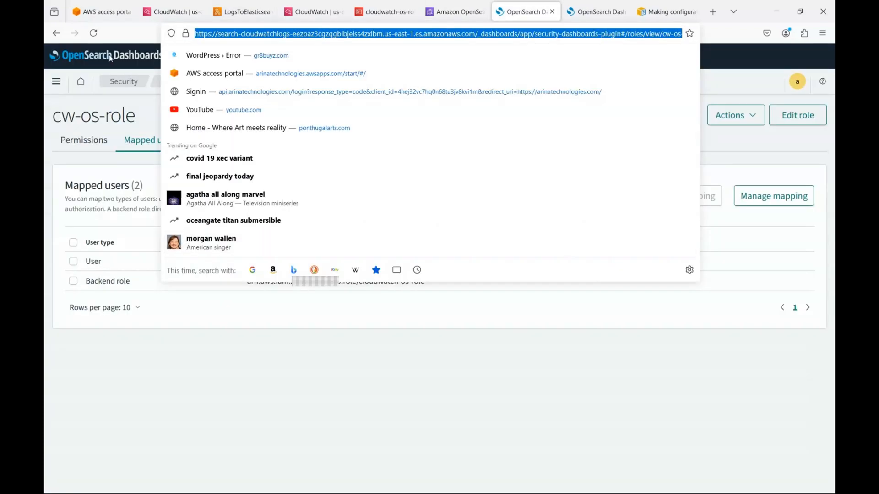
Step: Log out of the admin account from the account menu on the cw-os-role page
click(482, 343)
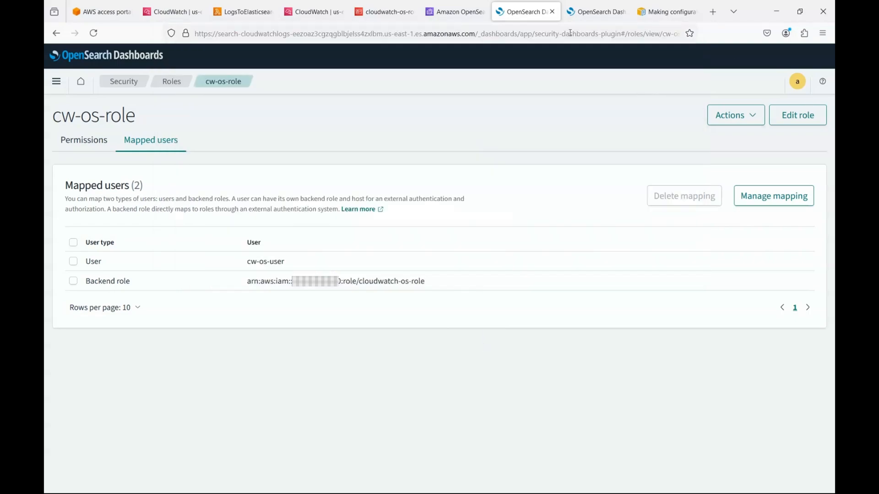
click(797, 81)
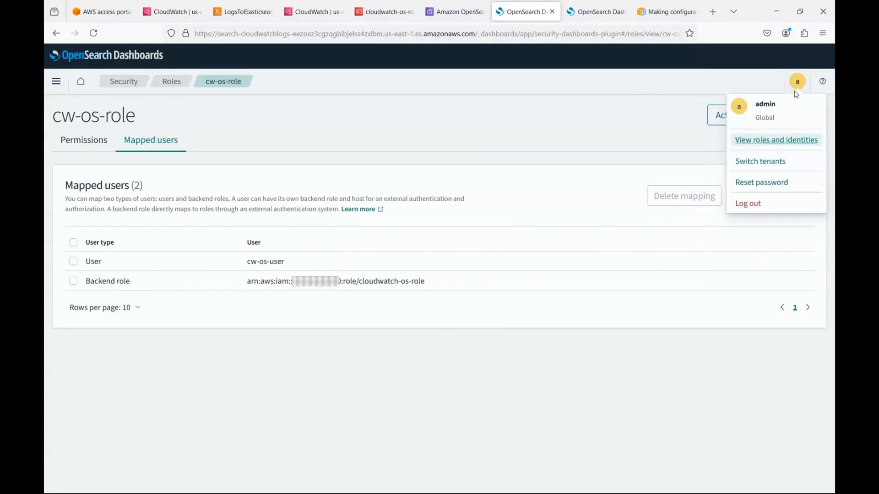
click(744, 206)
Step: Attempt to log in as cw-user1 with its password, which is rejected
text(c)
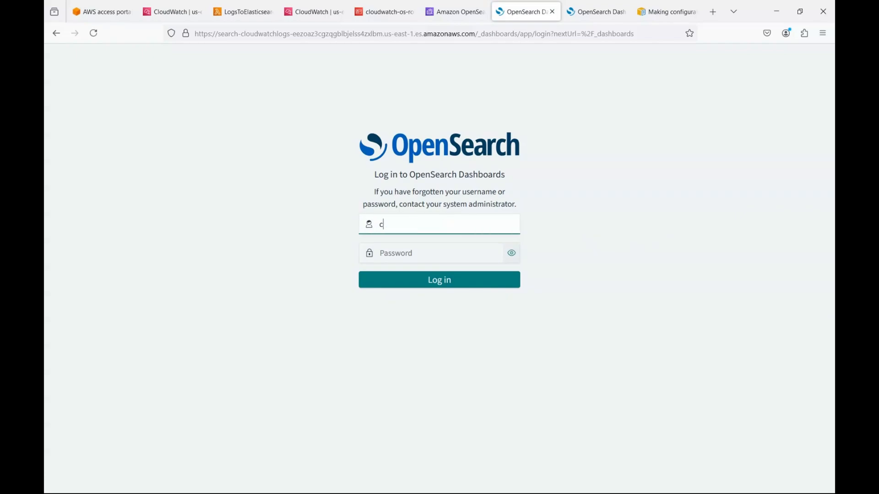
text(w)
text(-user1)
key(Tab)
text(••••••)
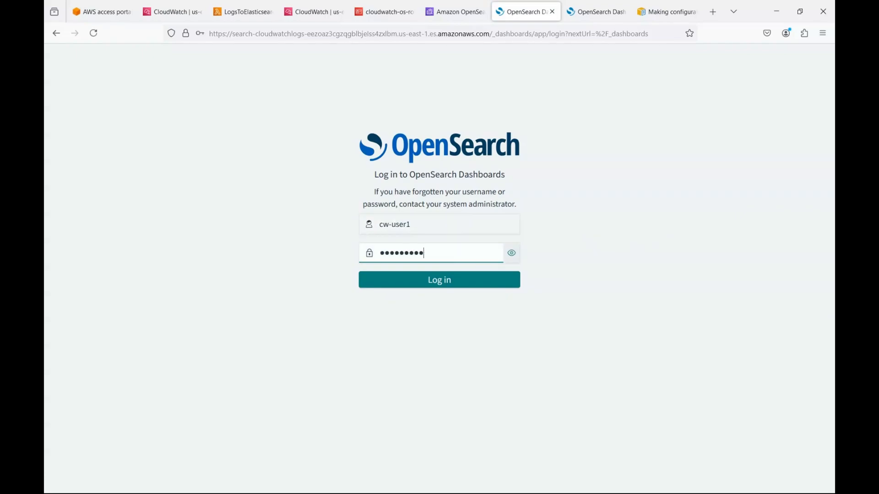
click(475, 285)
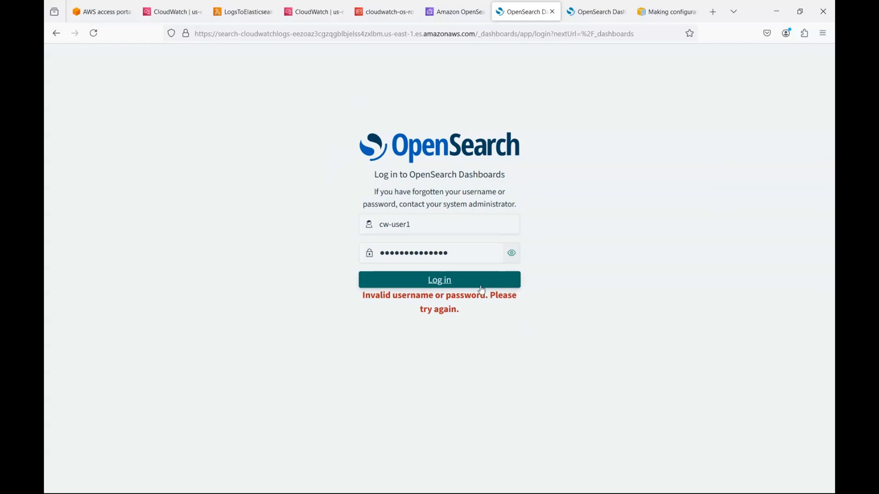
Step: Log back in as admin and go to the Security settings
double_click(439, 226)
key(ctrl+a)
text(ad)
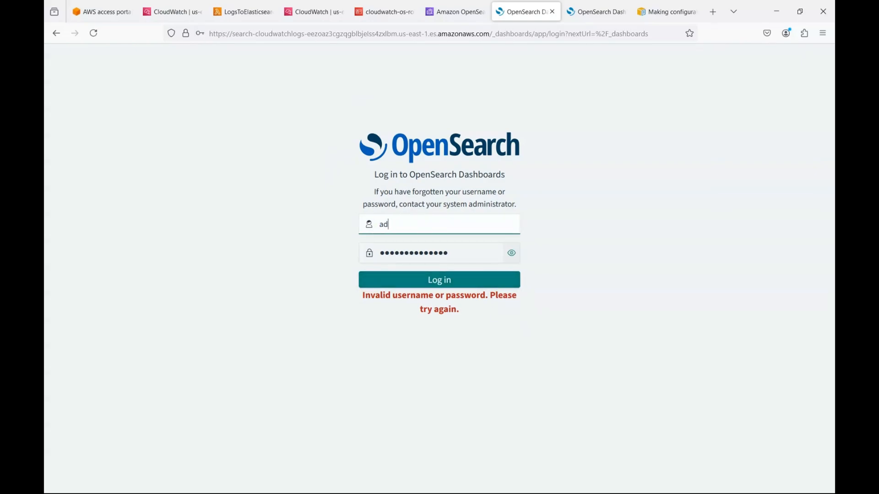
text(min)
key(Return)
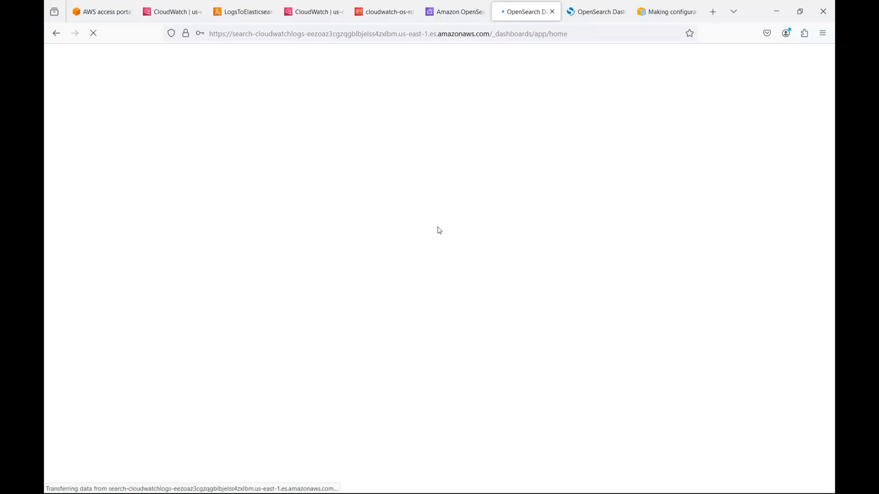
click(56, 82)
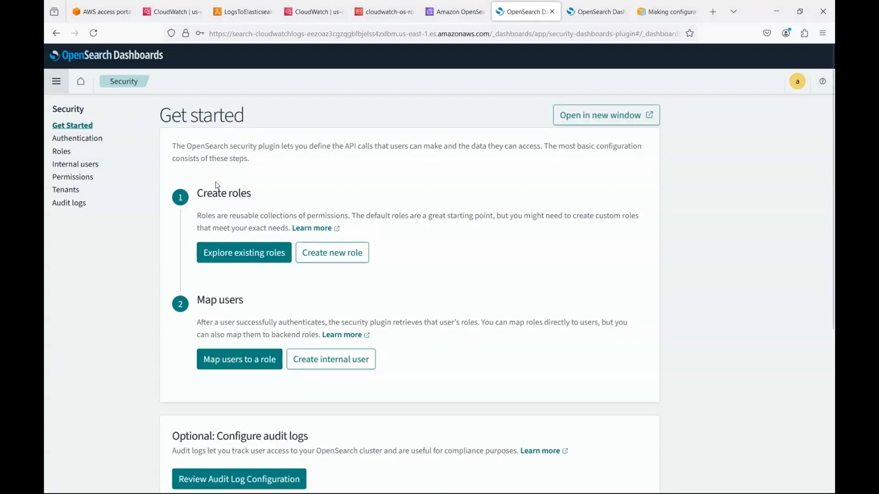
Step: Show the Internal users list, select the cwl-user1 username, and select the page address
click(87, 165)
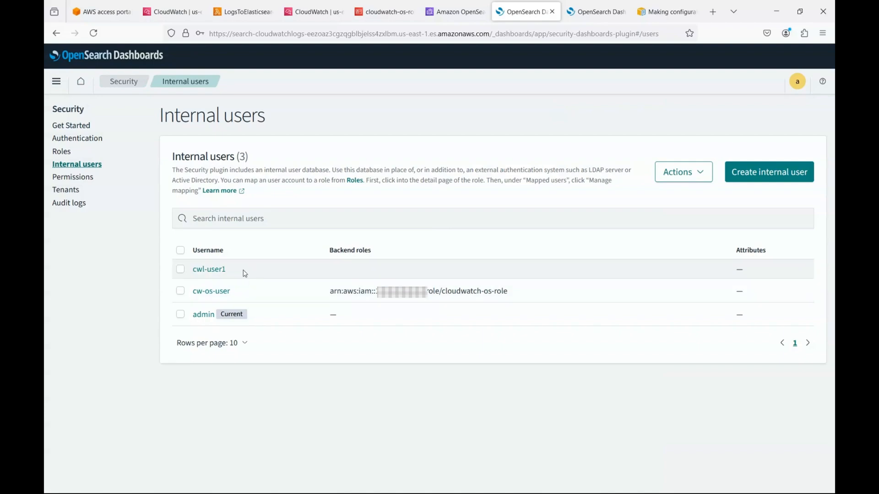
drag(243, 272, 190, 270)
click(394, 35)
key(ctrl+c)
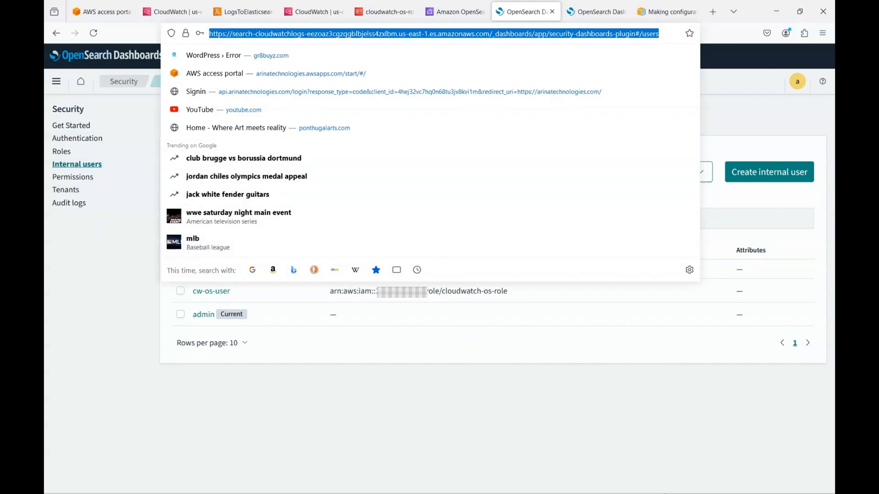
Step: Open a new private Firefox window from the taskbar
mouse_move(609, 492)
right_click(471, 482)
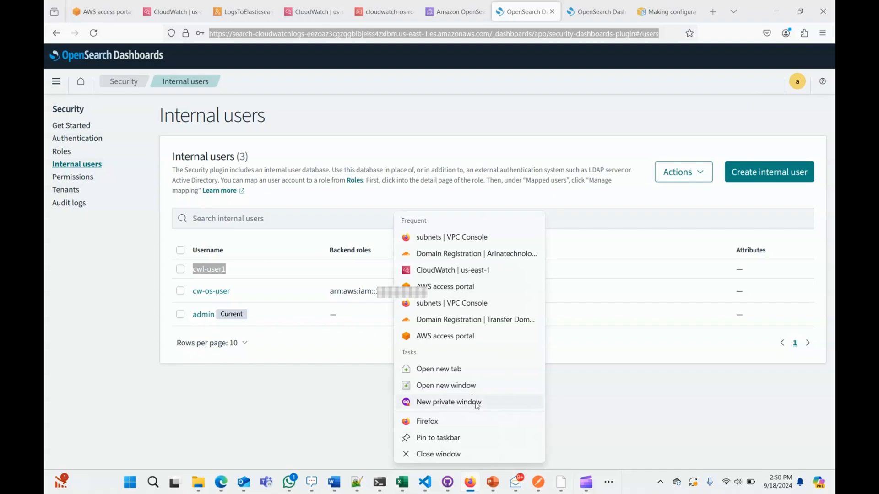
click(451, 401)
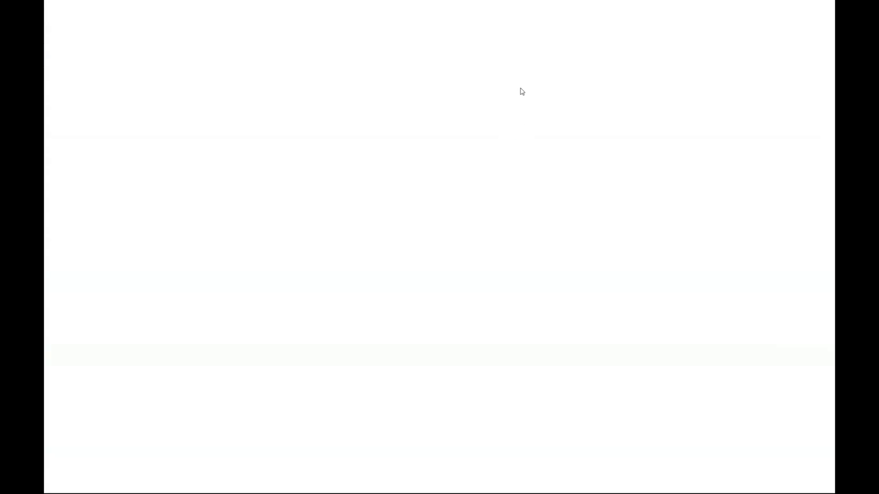
Step: Load the copied Internal users address in the private window and copy the cwl-user1 username
key(ctrl+v)
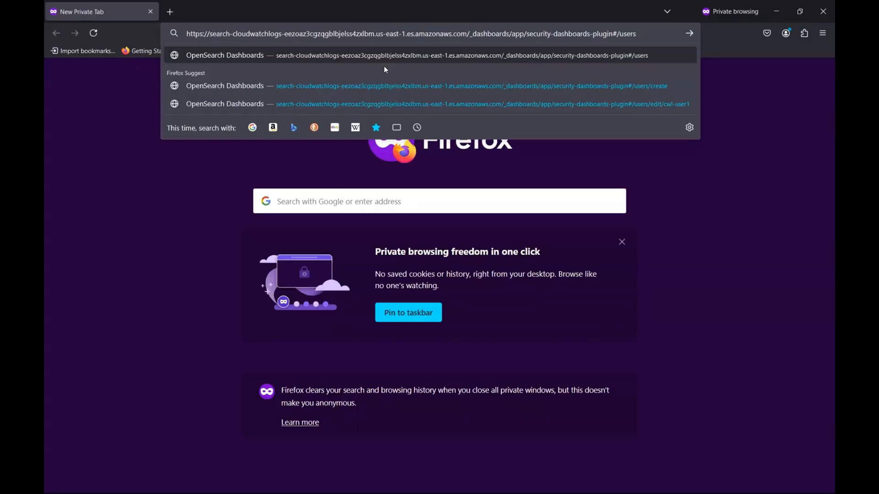
key(Return)
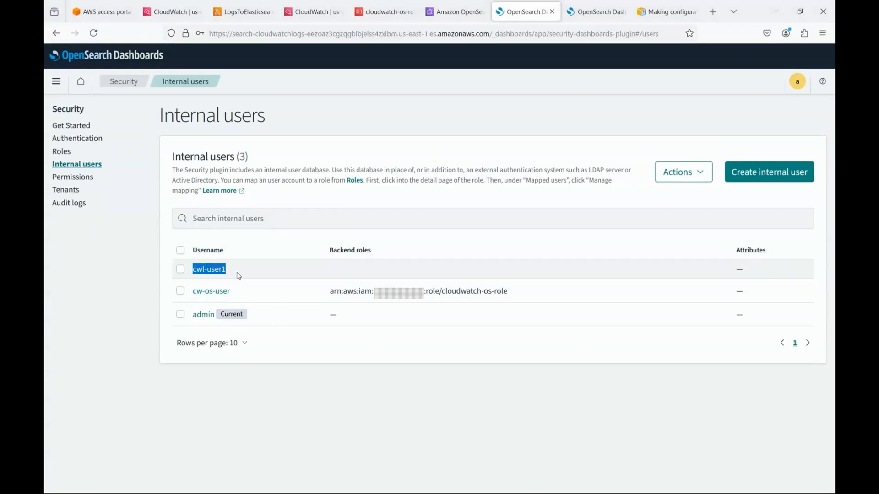
drag(231, 269, 194, 270)
key(ctrl+c)
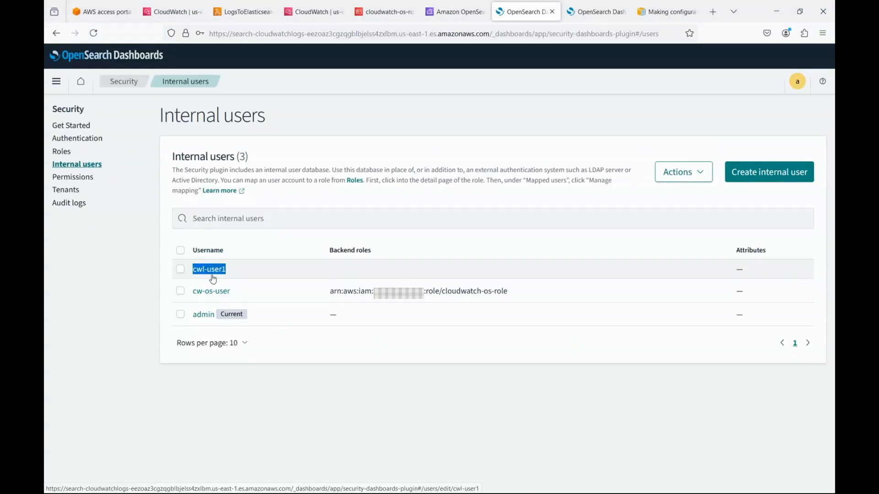
key(alt+Tab)
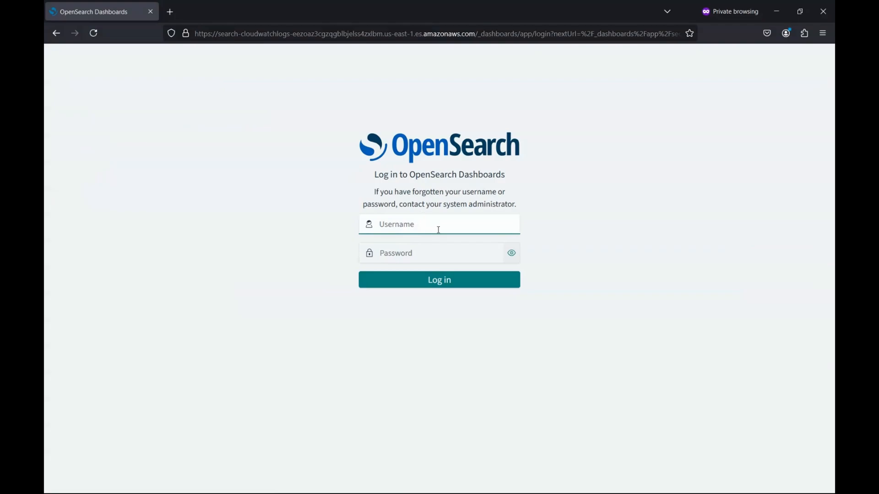
Step: Sign in as cwl-user1 with its password, then return to the admin window
key(ctrl+v)
click(457, 247)
text(**************)
key(Return)
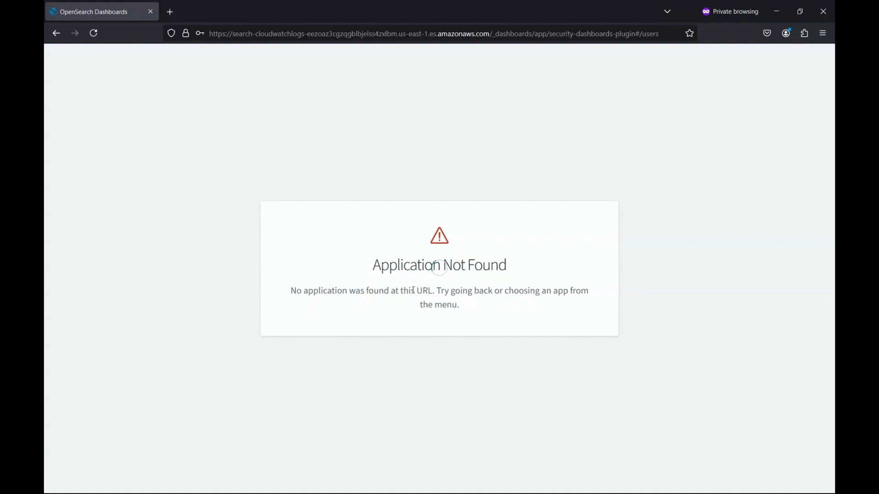
key(alt+Tab)
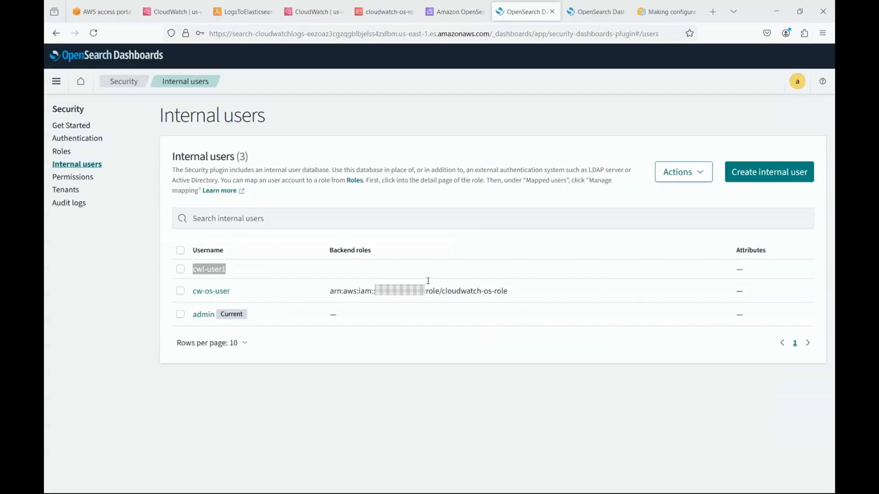
Step: Open the Create role page under Roles, then go to the LogsToElasticsearch_cloudwatchlogs Lambda tab
click(63, 151)
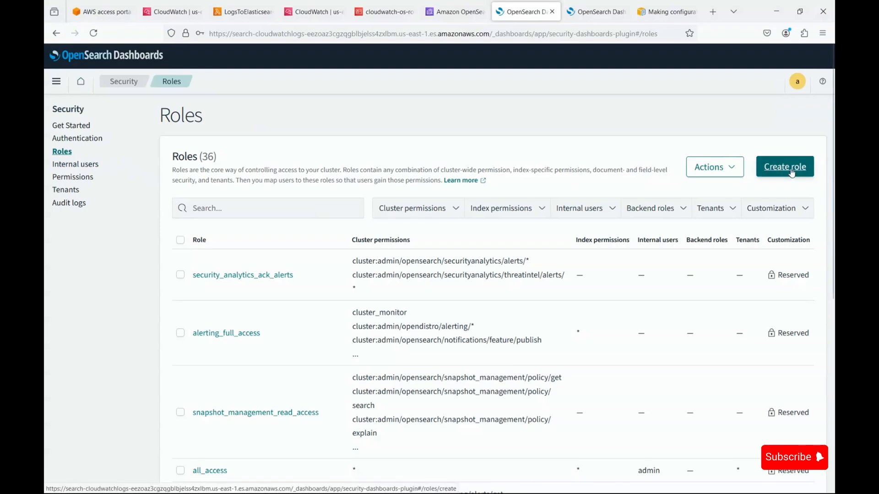
click(785, 167)
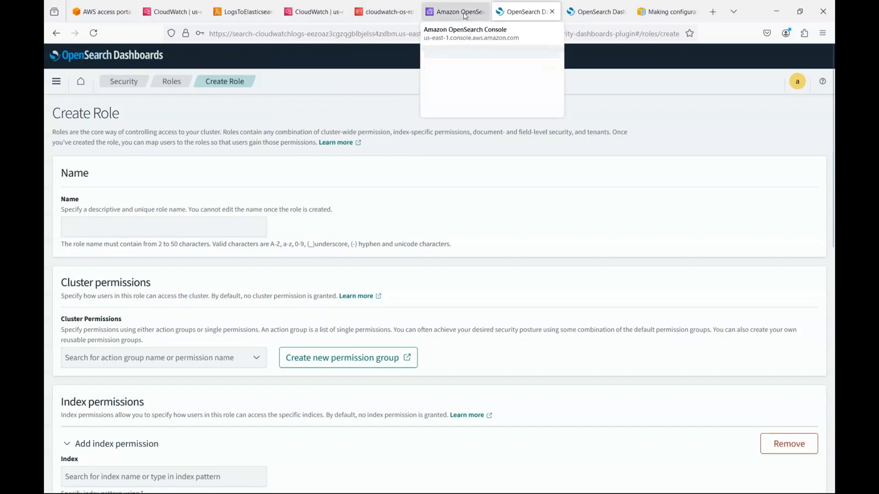
click(243, 11)
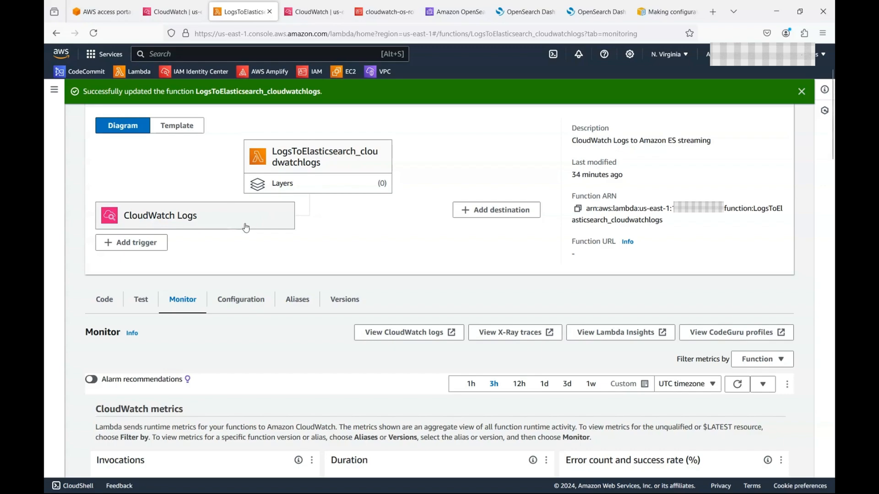
Step: Open Log groups in a new tab, go to /aws/amplify/dbmps9t8ee39l, and expand its Actions menu
scroll(223, 177, up, 3)
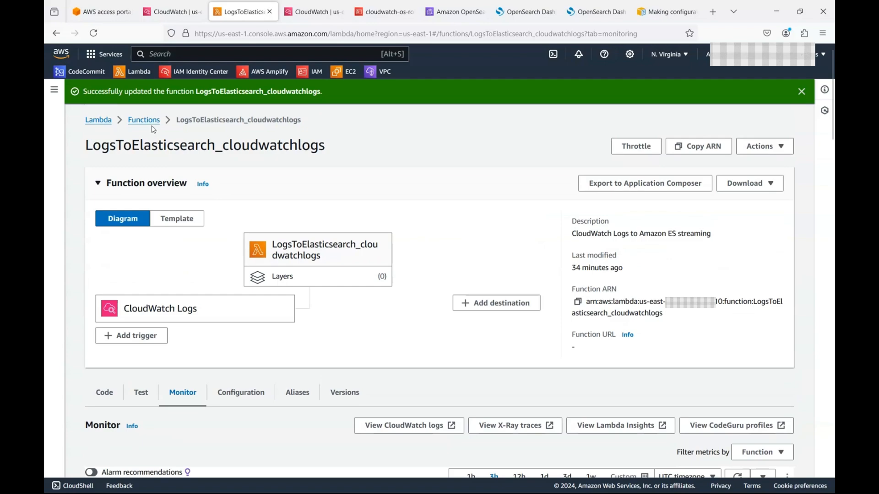
click(174, 11)
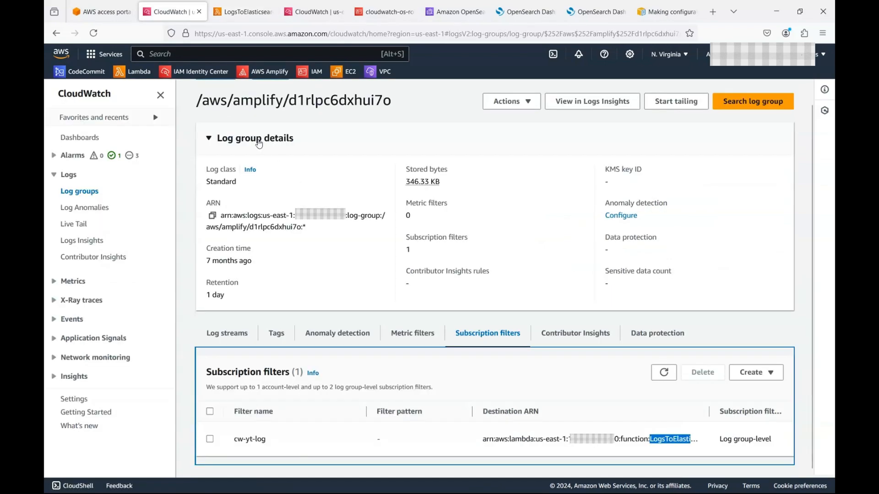
scroll(296, 124, up, 1)
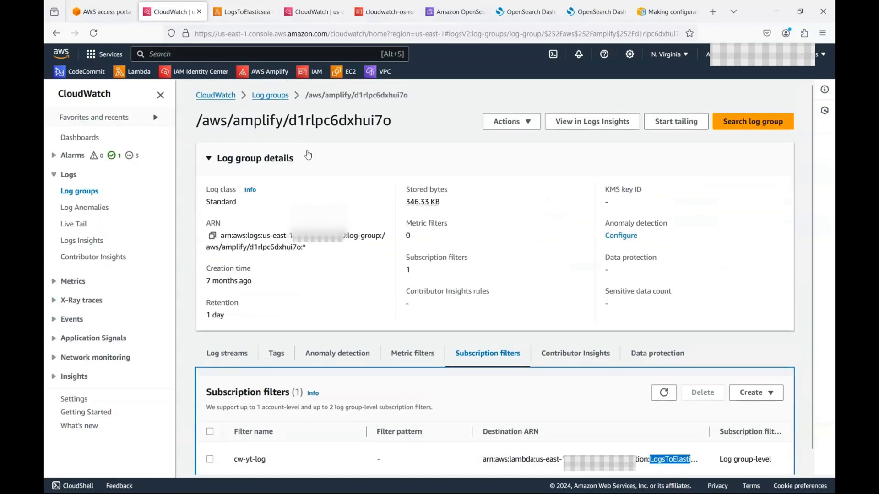
right_click(274, 96)
click(310, 105)
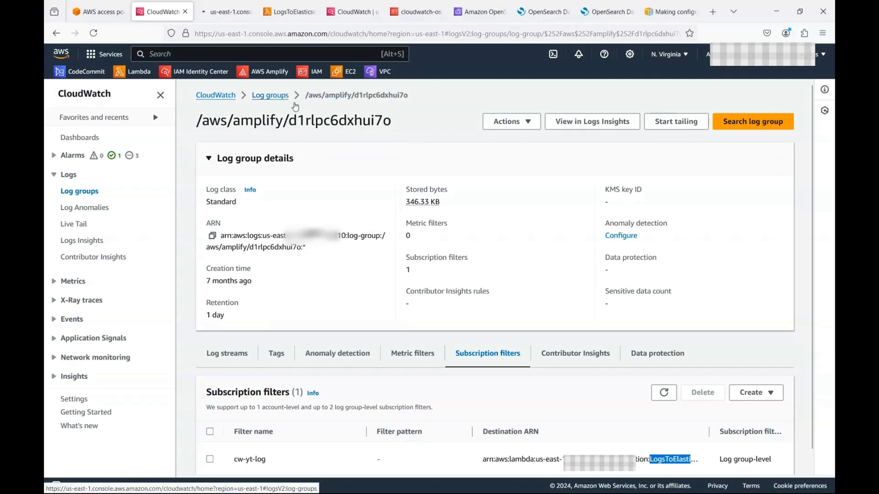
click(225, 11)
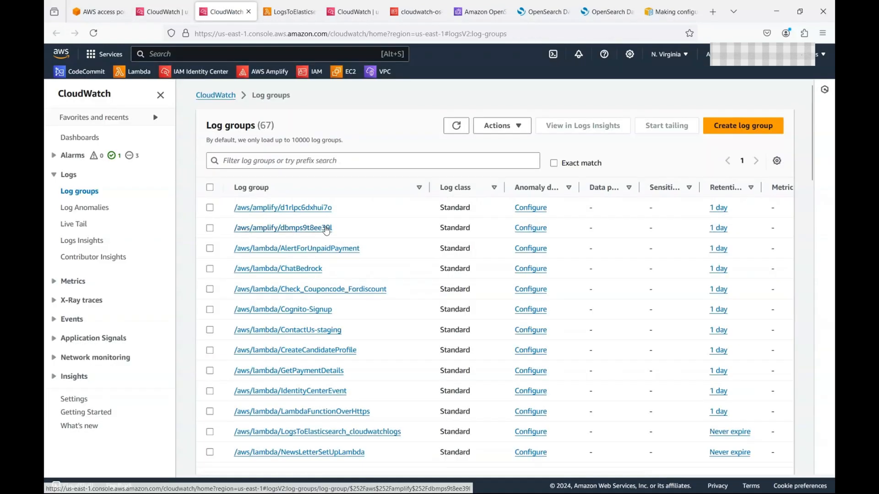
click(326, 228)
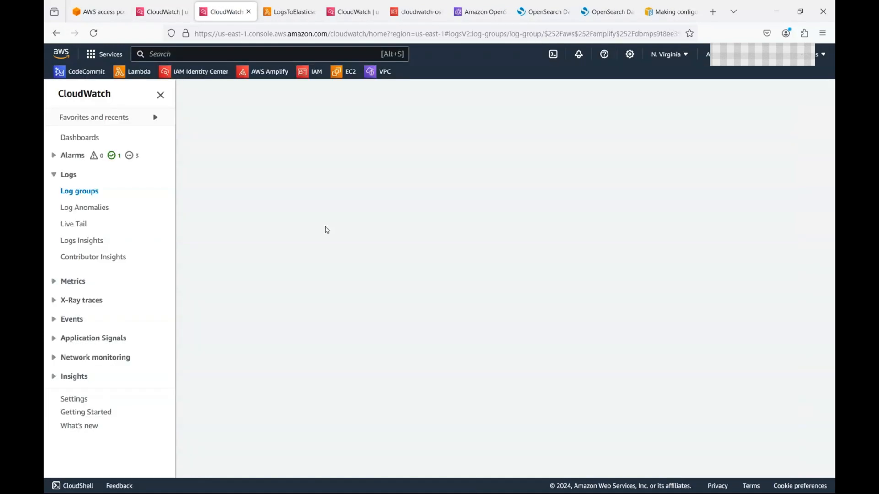
click(163, 12)
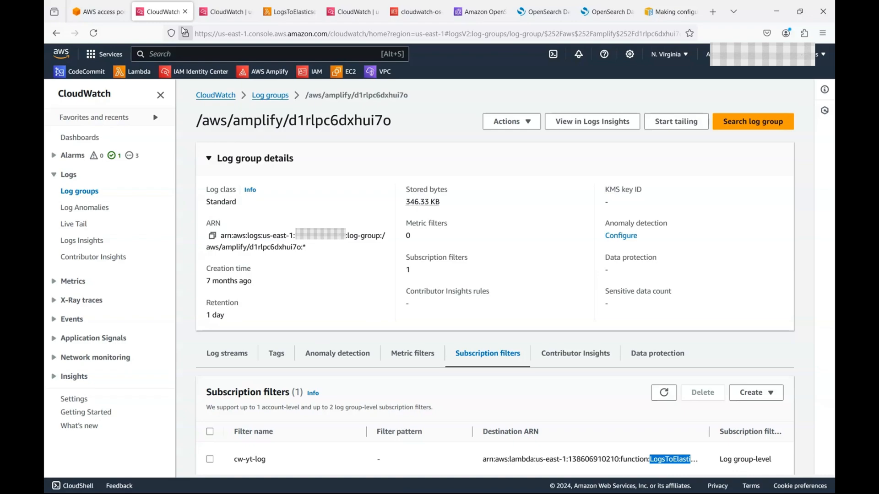
click(205, 10)
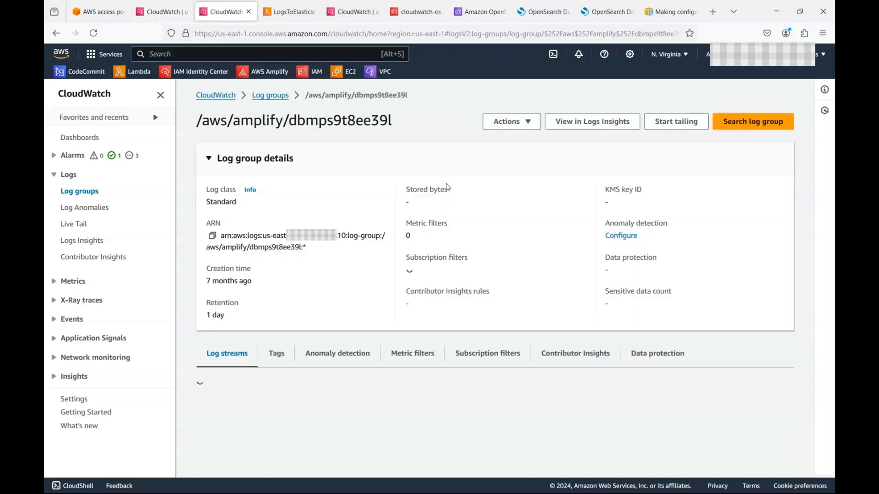
click(528, 122)
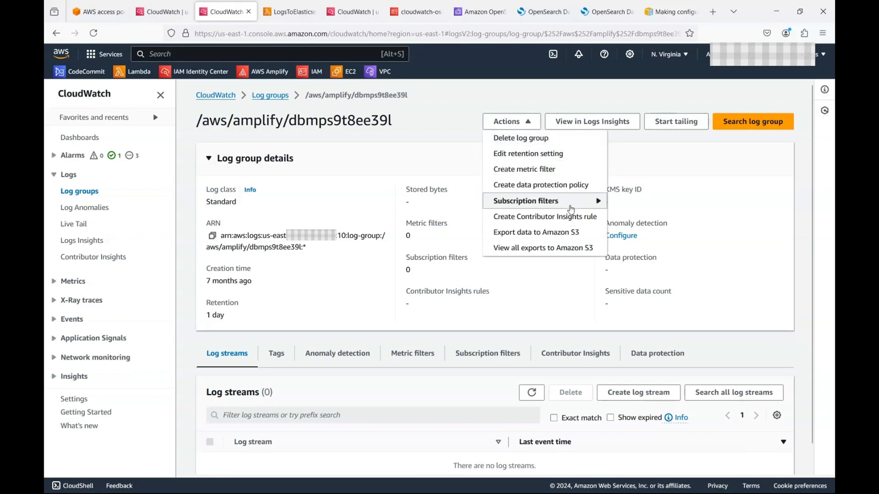
Step: Start an OpenSearch subscription filter with cloudwatchlogs as the destination cluster
mouse_move(568, 204)
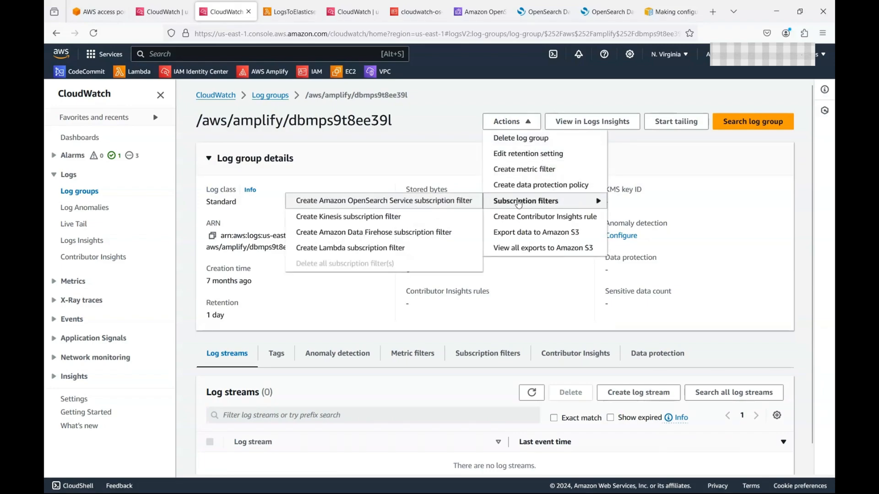
click(421, 202)
click(434, 286)
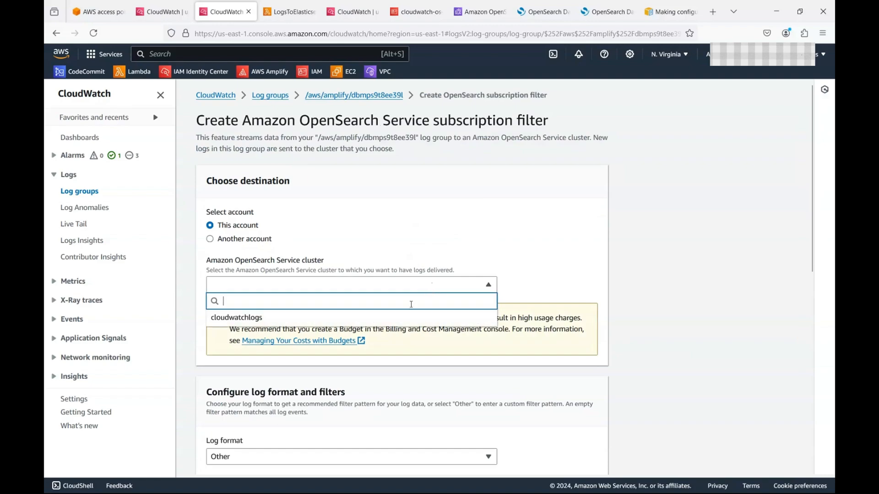
click(408, 314)
scroll(381, 344, down, 3)
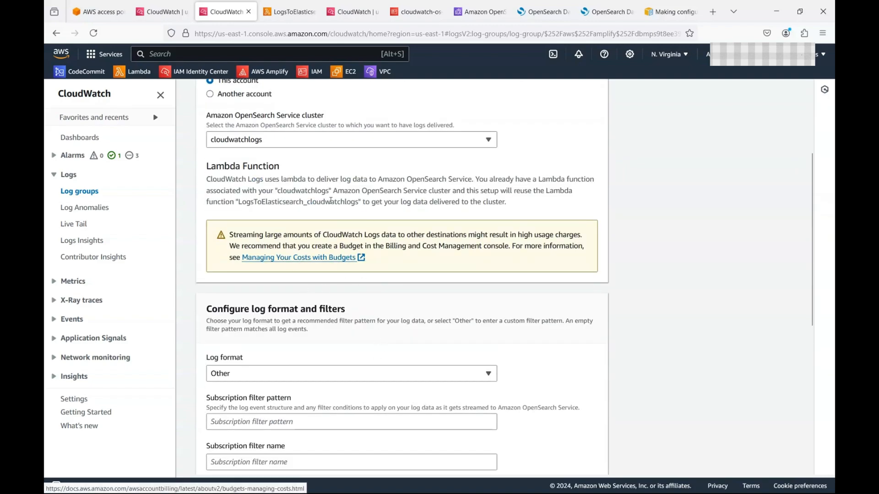
scroll(352, 231, up, 3)
scroll(346, 226, down, 3)
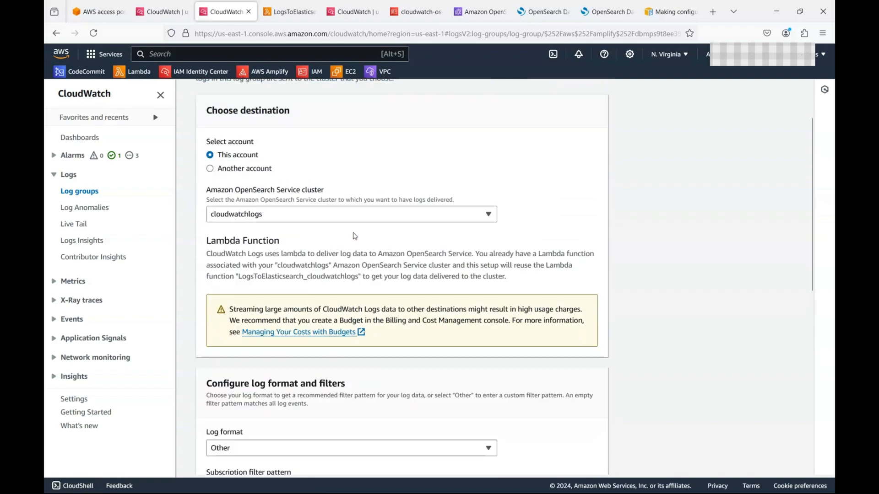
scroll(408, 232, down, 3)
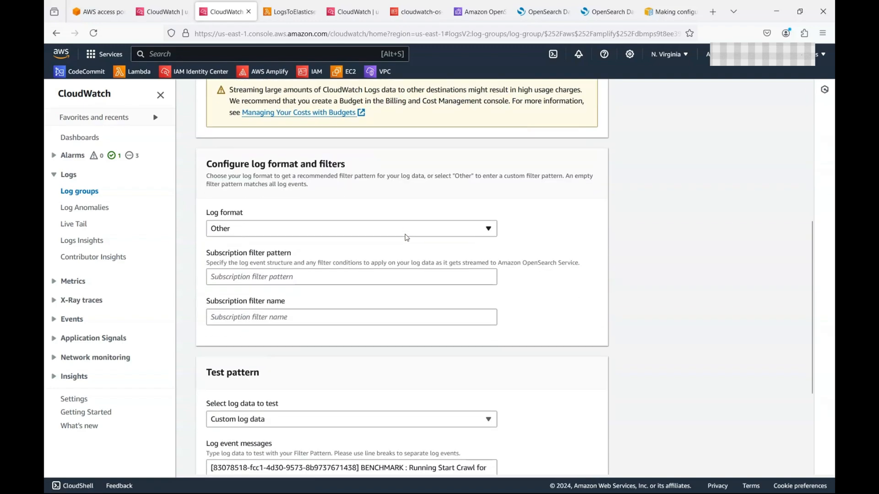
Step: Name the subscription filter cw-os and start streaming
click(380, 323)
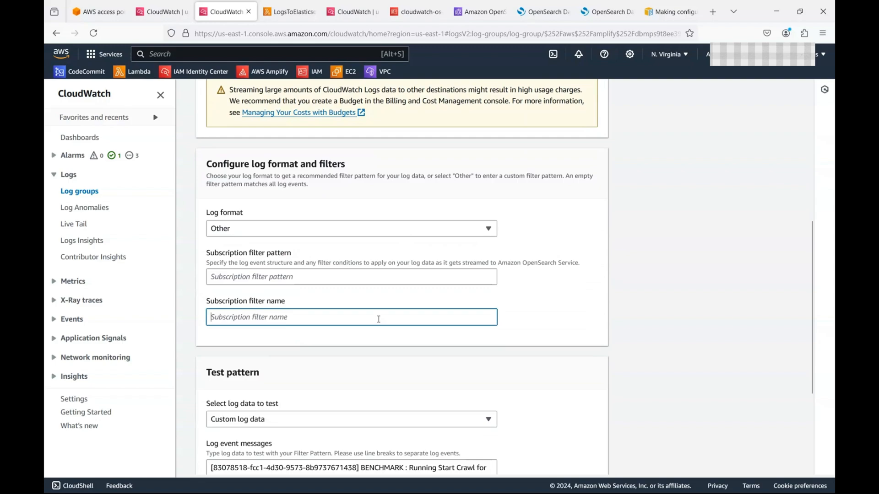
scroll(378, 319, down, 3)
scroll(376, 318, up, 8)
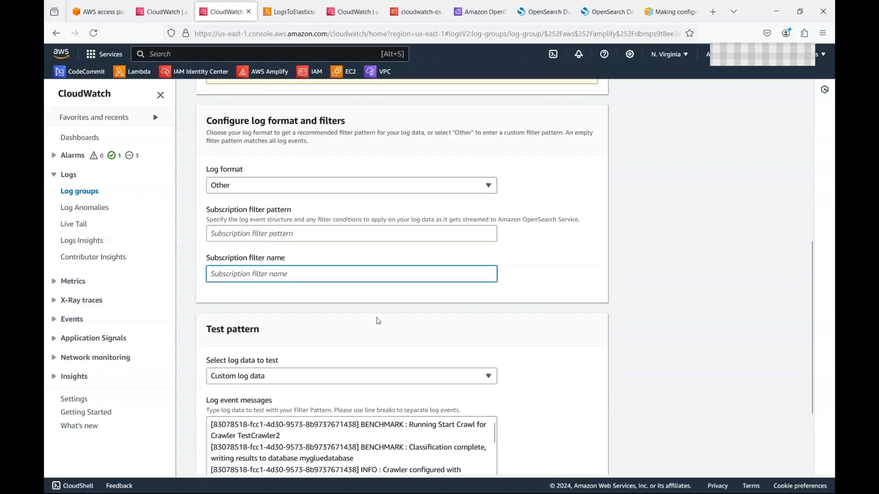
scroll(377, 318, down, 5)
text(cw-os)
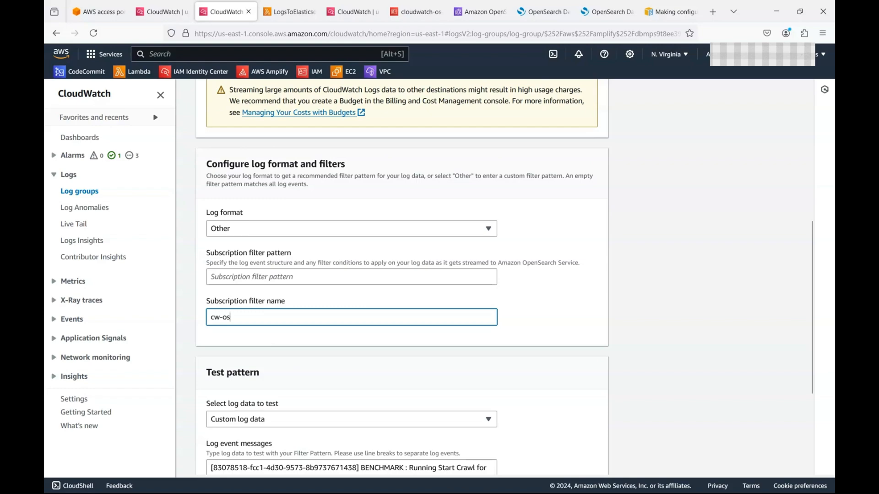
scroll(590, 393, down, 3)
click(588, 457)
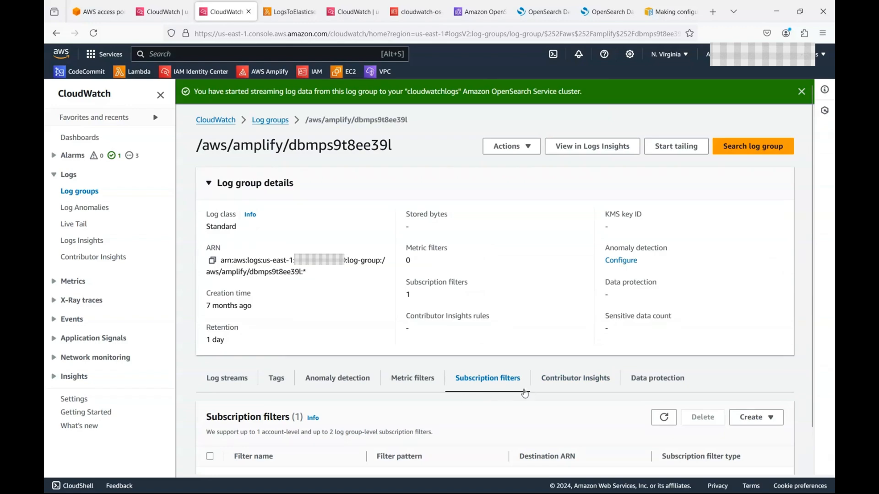
Step: Narrow the Filter pattern column and widen Destination ARN to show the LogsToElasticsearch_cloudwatchlogs target
scroll(526, 394, down, 1)
double_click(242, 439)
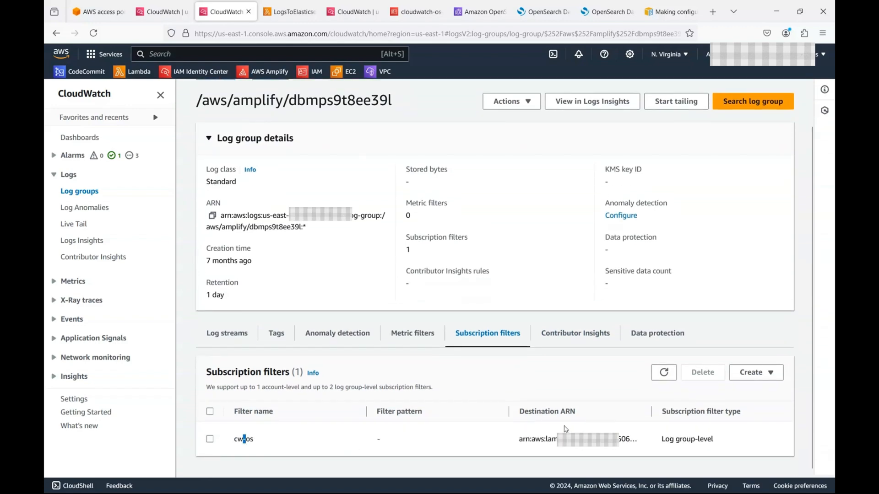
drag(509, 411, 404, 412)
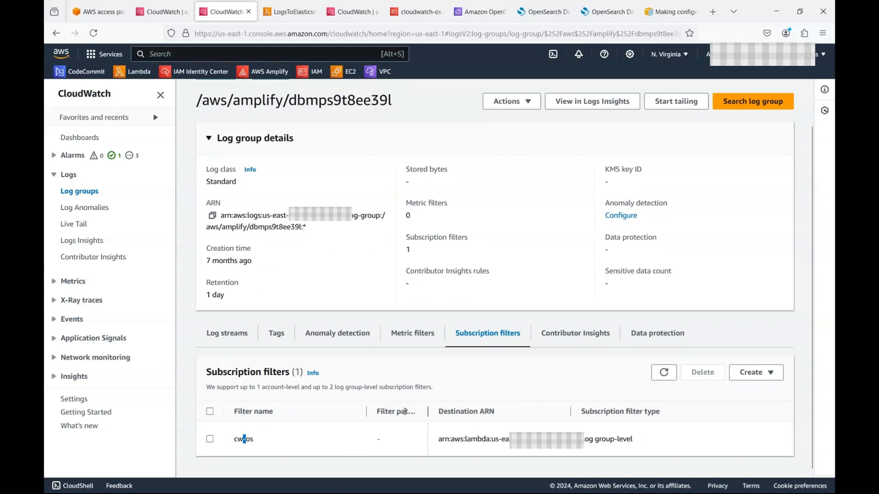
drag(573, 412, 730, 412)
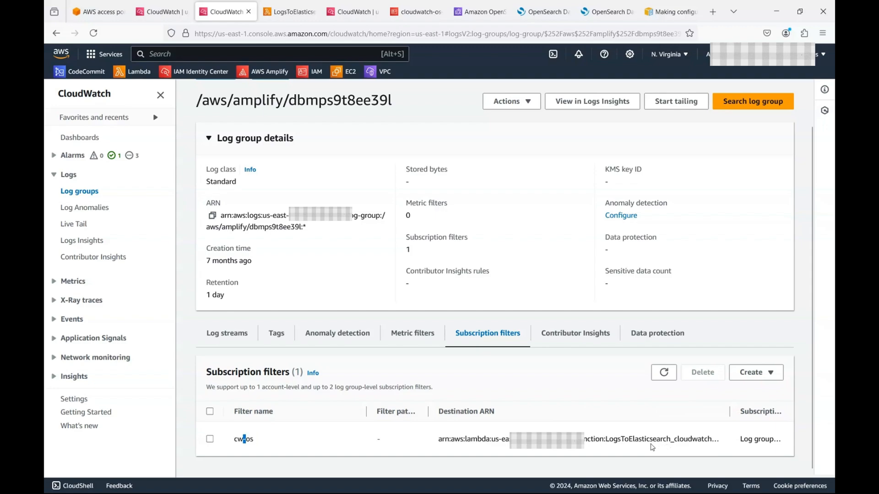
Step: On the LogsToElasticsearch_cloudwatchlogs function, open its CloudWatch Logs trigger and refresh the Triggers list
click(300, 13)
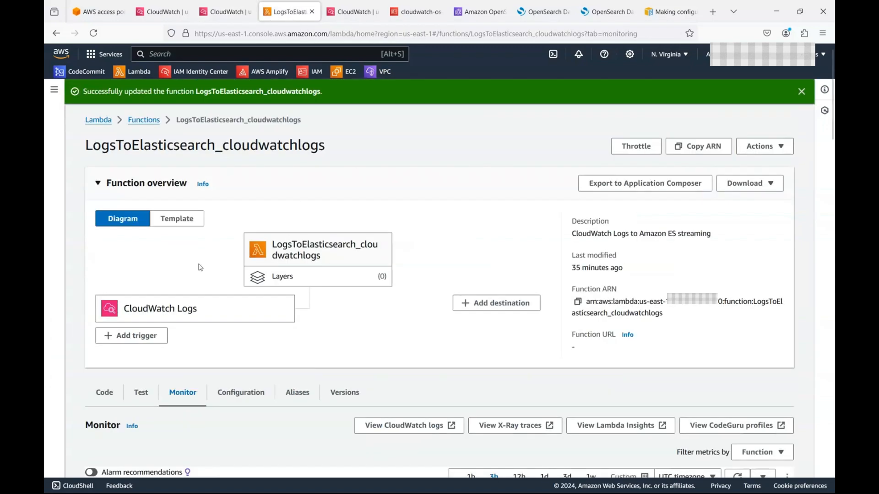
click(196, 310)
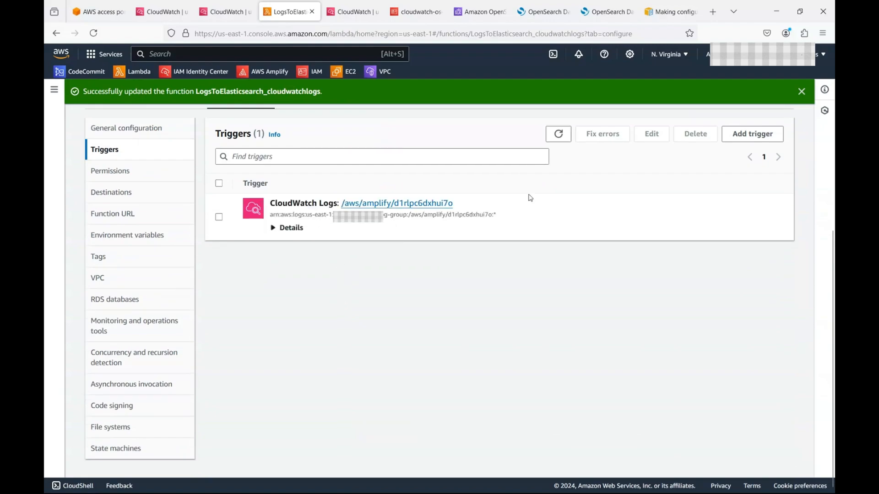
click(559, 135)
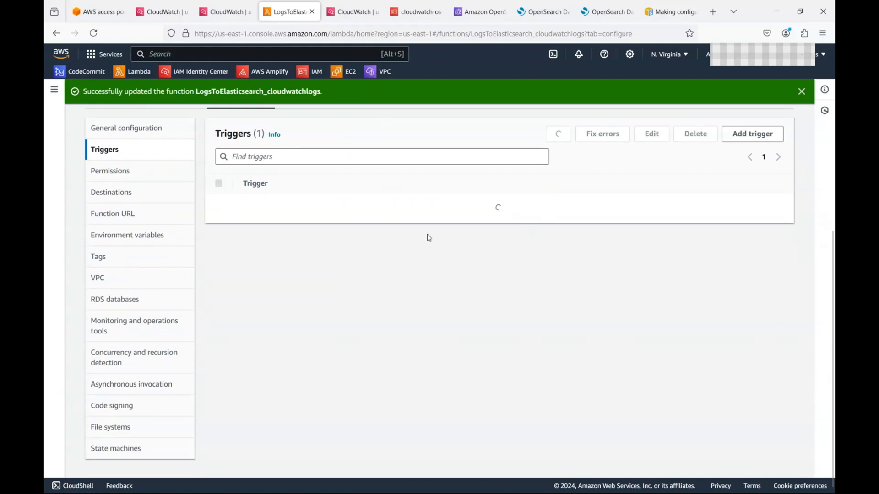
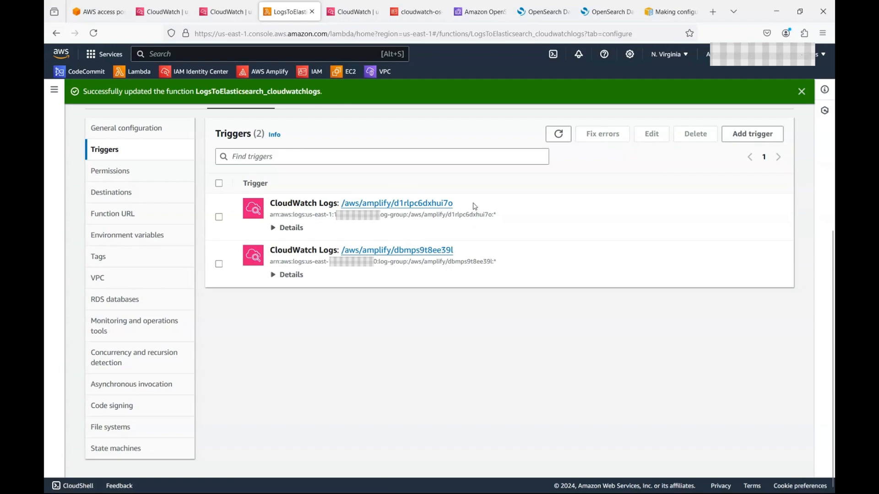
Step: Review the CloudWatch log events, then bring up the LogsToElasticsearch_cloudwatchlogs index.js code
drag(475, 207, 436, 204)
click(347, 17)
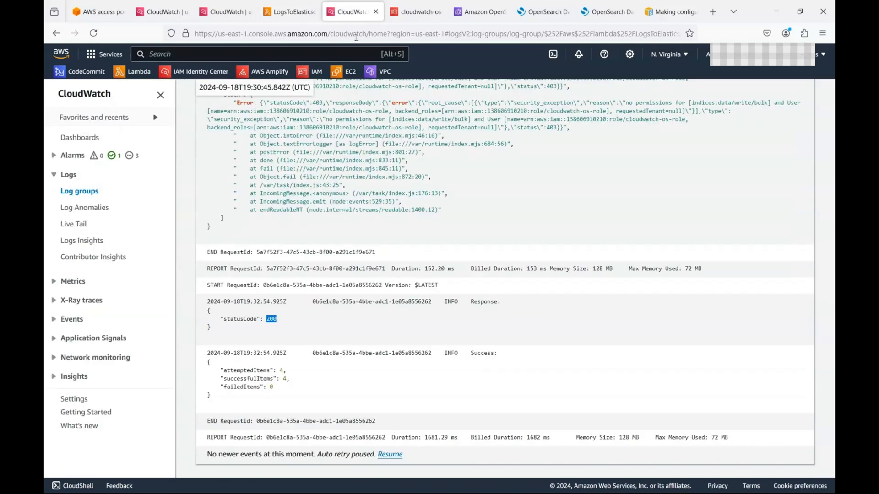
click(286, 12)
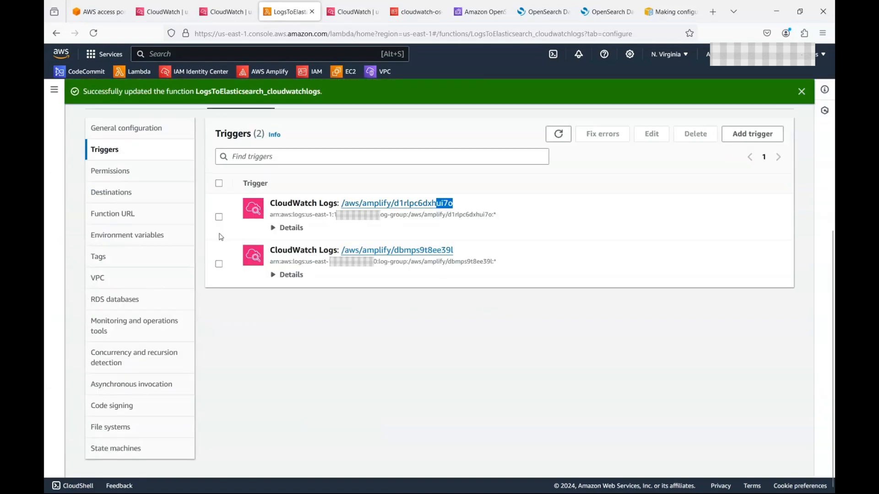
scroll(137, 183, up, 3)
click(106, 240)
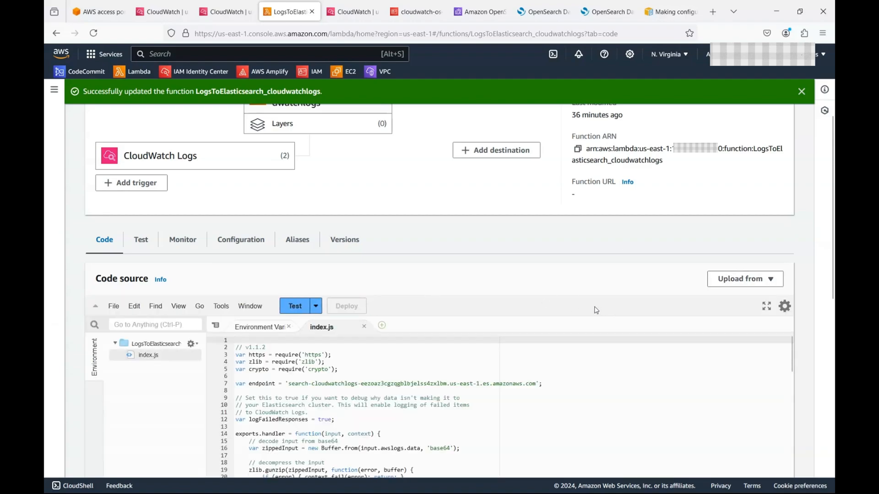
scroll(549, 298, down, 3)
scroll(543, 307, down, 5)
scroll(543, 306, down, 5)
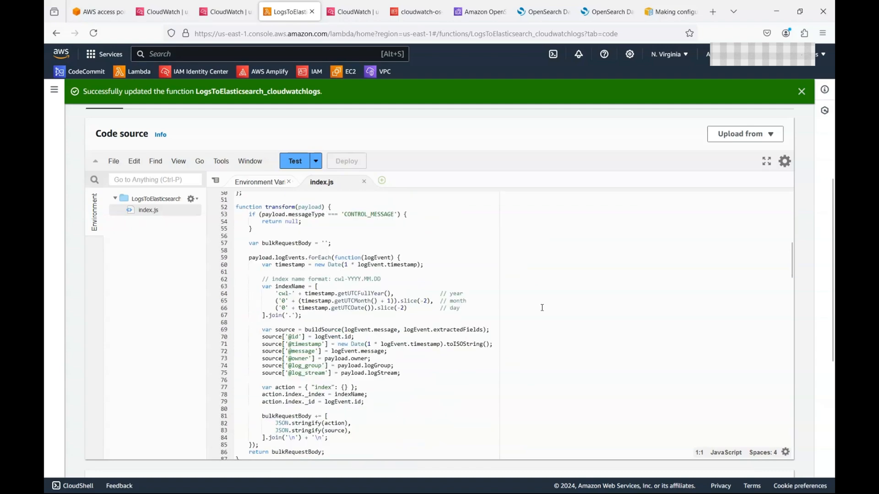
scroll(540, 307, down, 8)
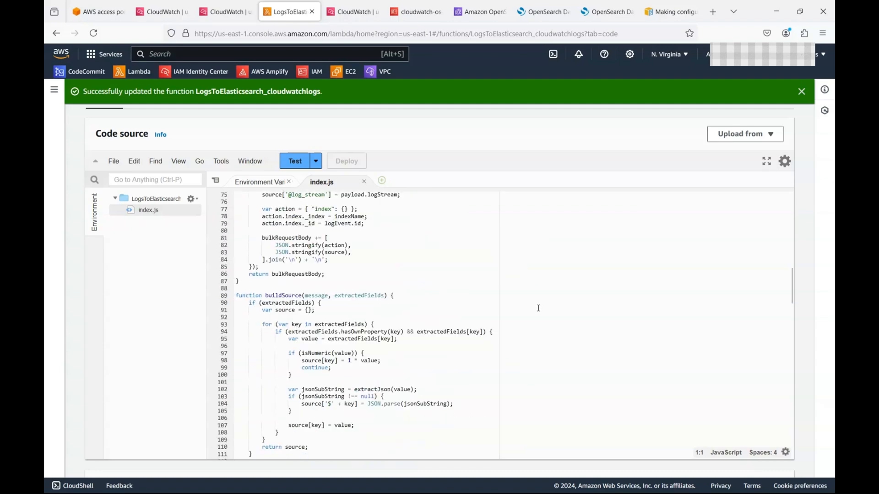
scroll(539, 308, down, 5)
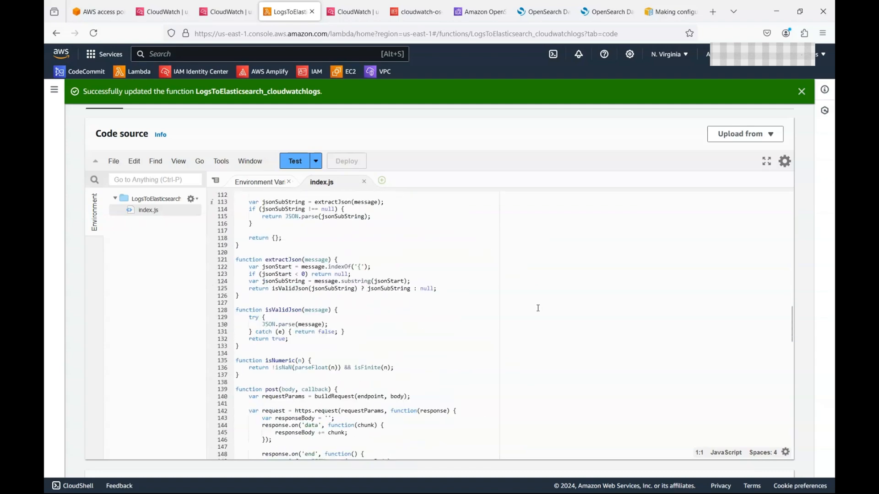
scroll(539, 308, down, 3)
scroll(539, 308, down, 3)
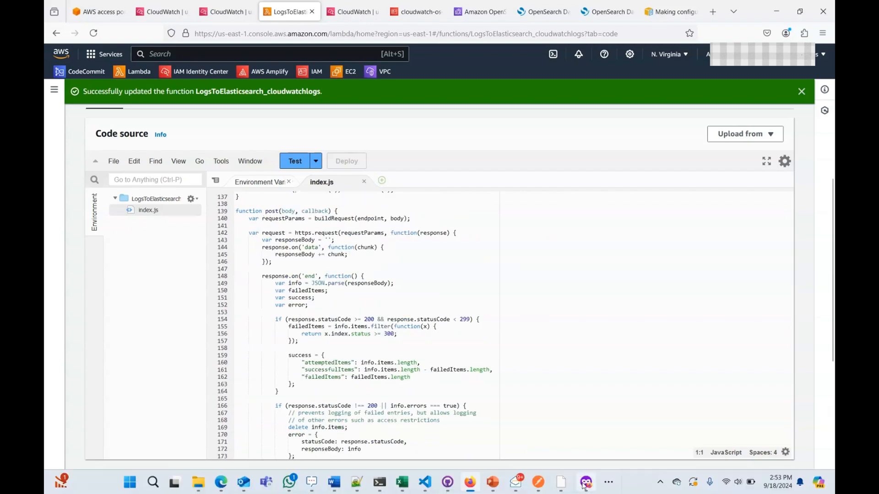
click(585, 482)
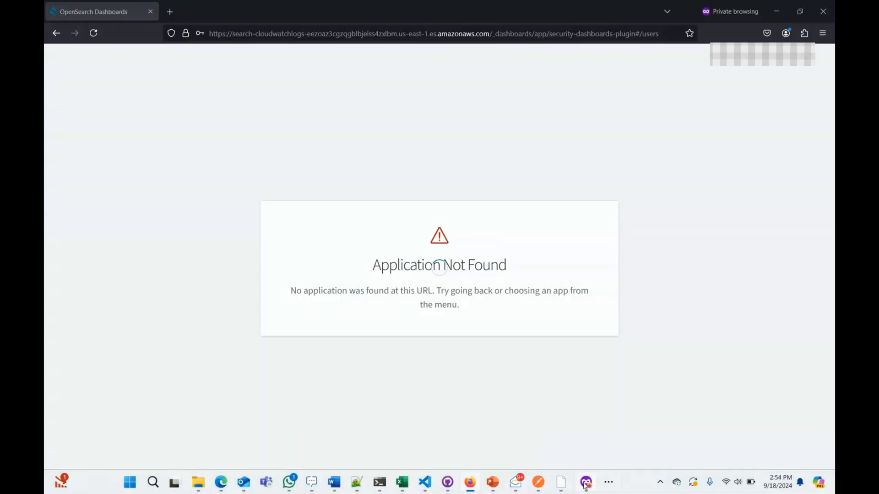
click(471, 482)
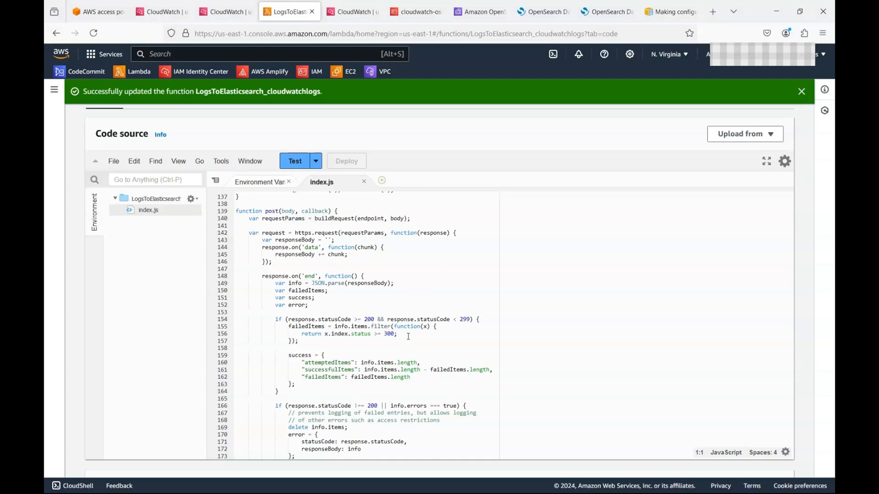
scroll(315, 393, up, 10)
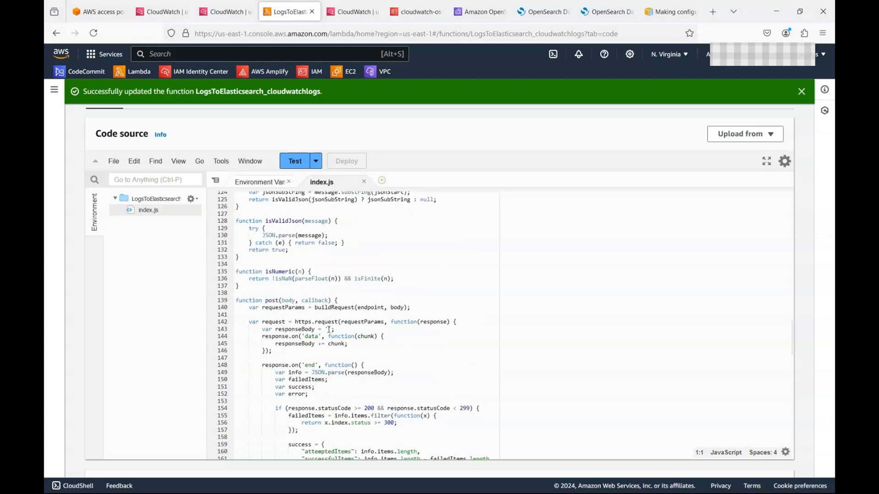
scroll(329, 328, up, 5)
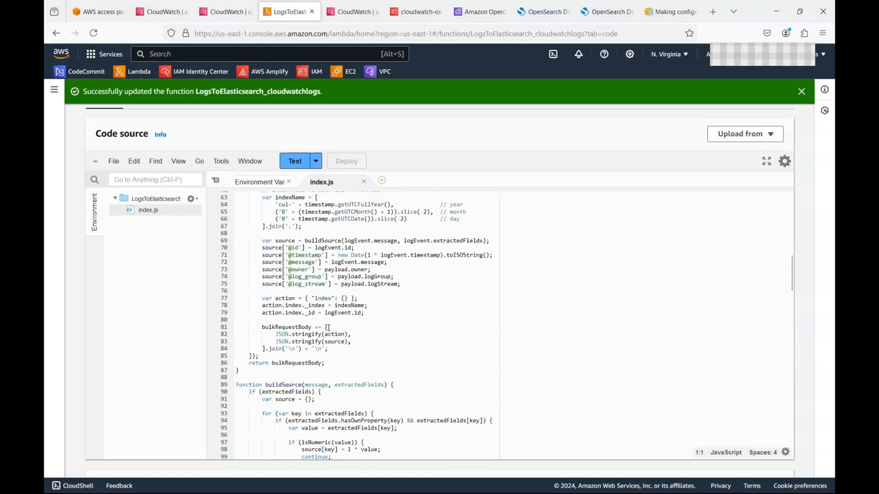
scroll(308, 215, up, 3)
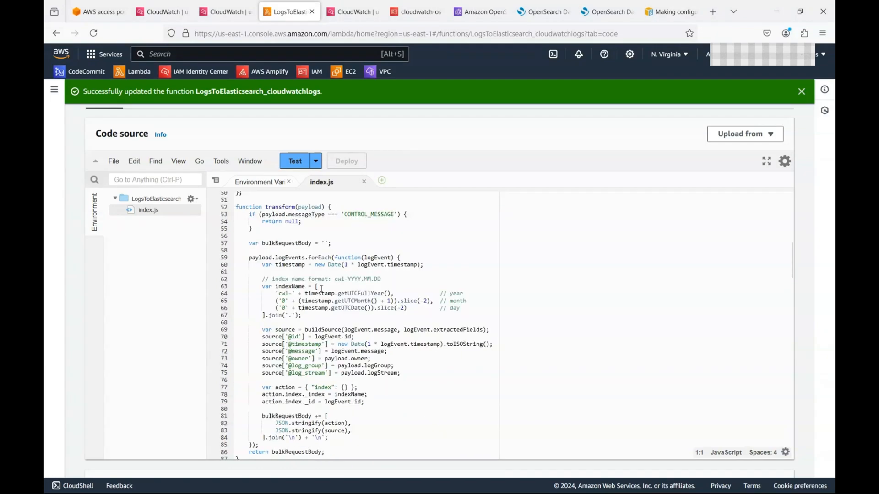
click(328, 287)
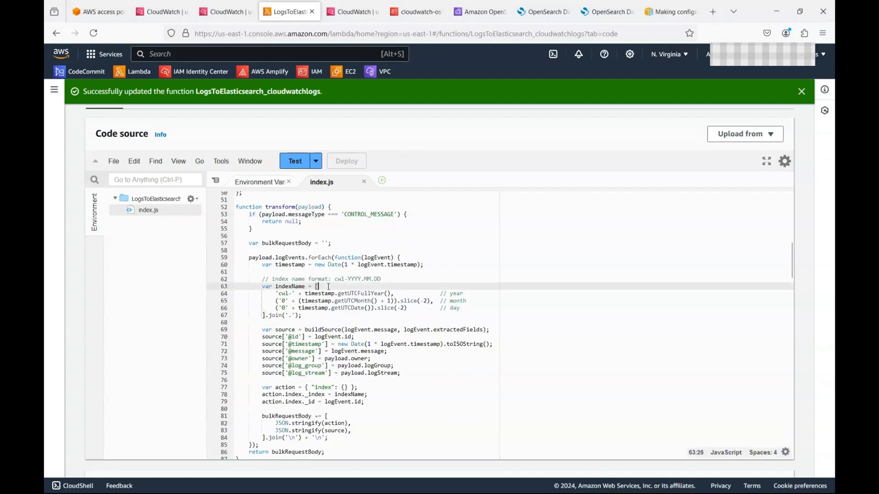
click(398, 279)
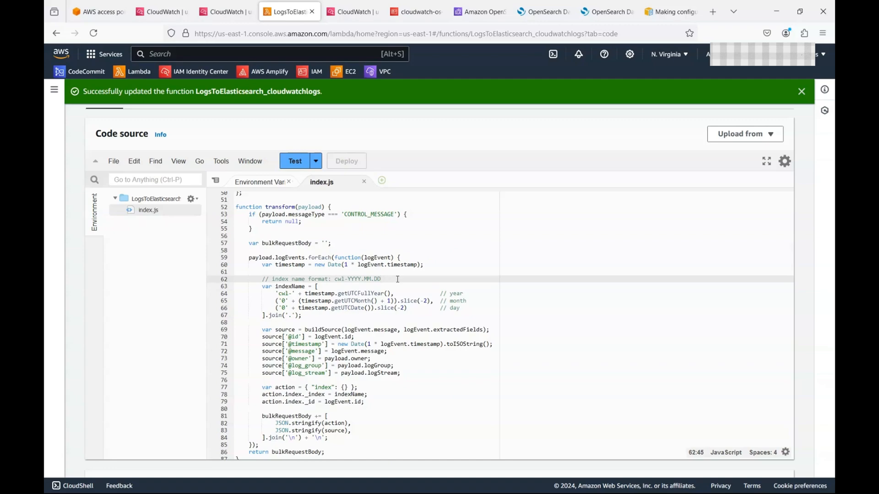
Step: Add a 'var indexName;' declaration below the timestamp on line 60
click(438, 265)
key(Return)
key(Return)
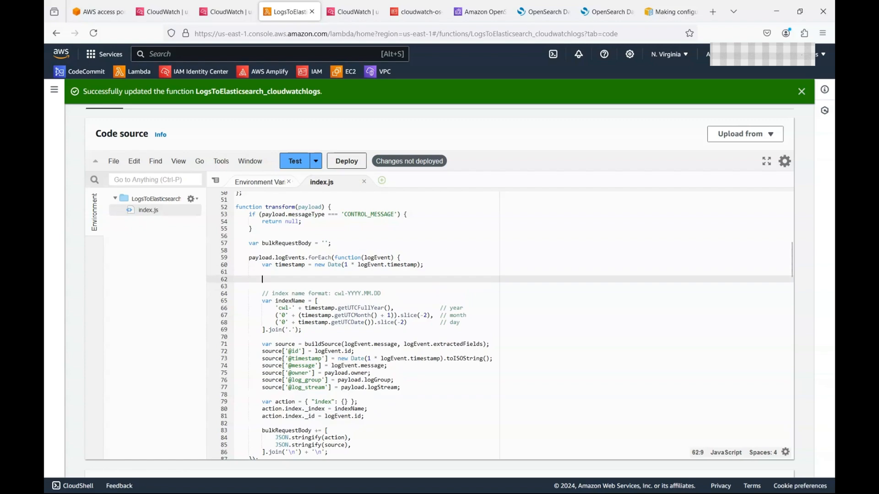
text(var indexName;)
key(Return)
key(Return)
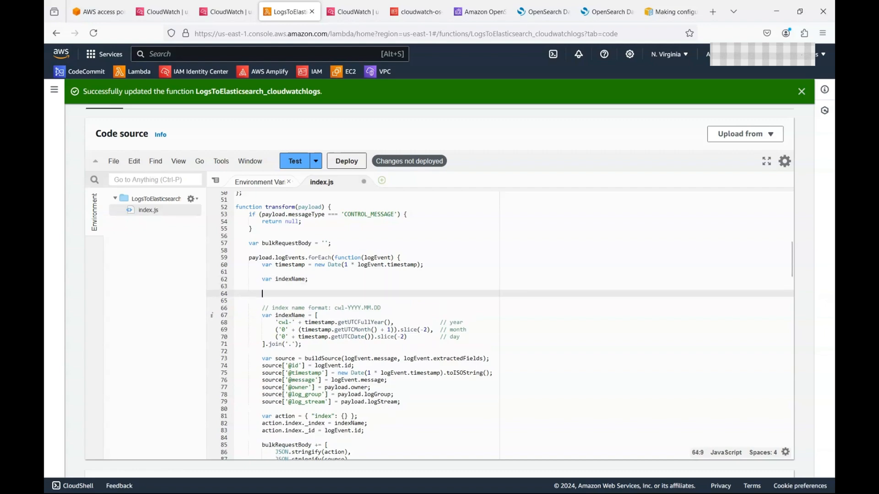
Step: Start an 'if ()' condition below it, with autocomplete inserting payload.logEvents.forEach
text(if ())
key(ctrl+plus)
key(ctrl+plus)
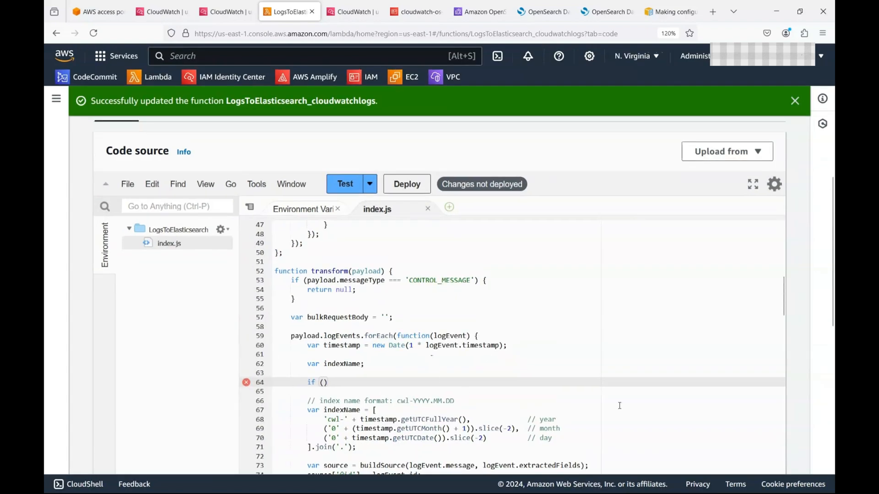
scroll(619, 406, down, 4)
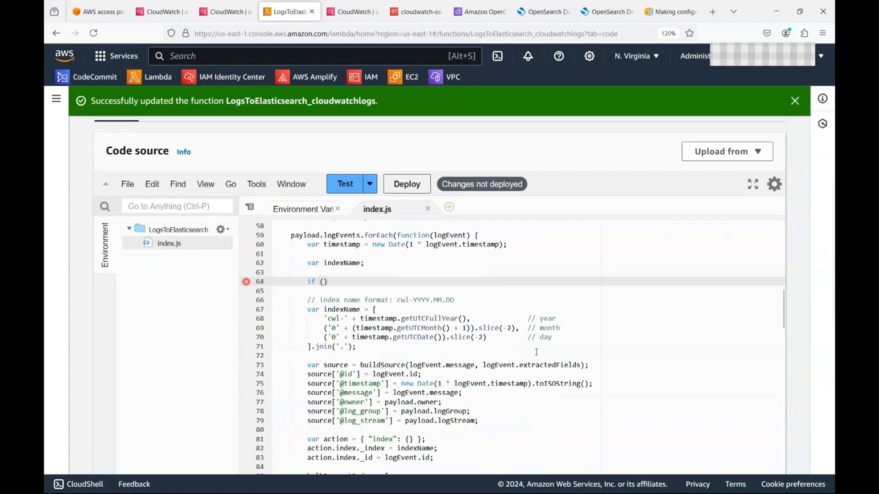
text(payload.)
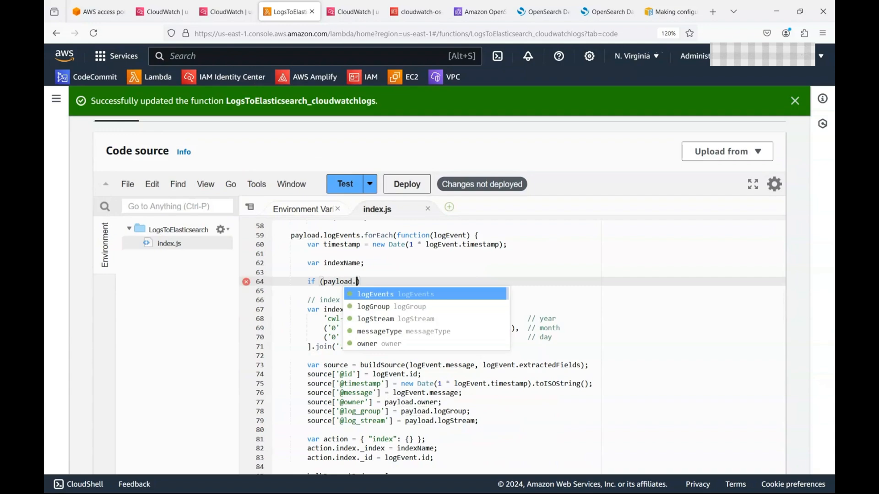
text(lo)
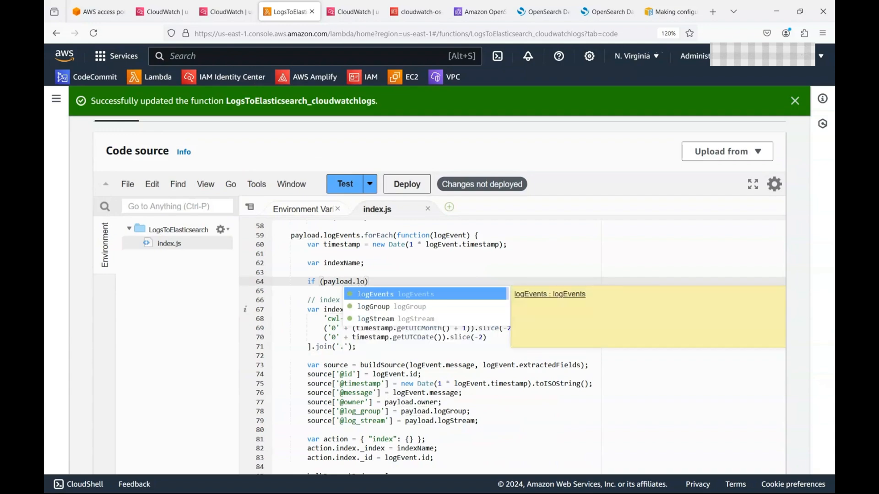
key(Return)
text(.fo)
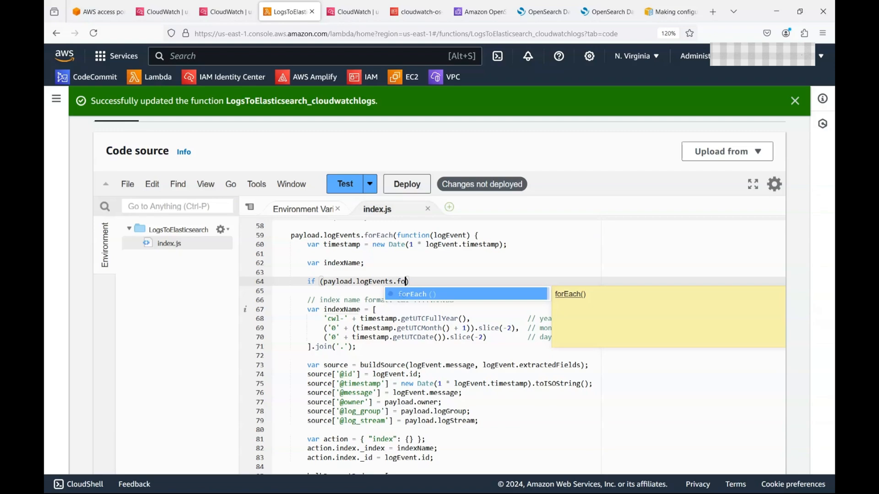
key(Return)
Step: Change the condition to payload.logGroup === ' and check the log group name in CloudWatch
drag(437, 282, 357, 281)
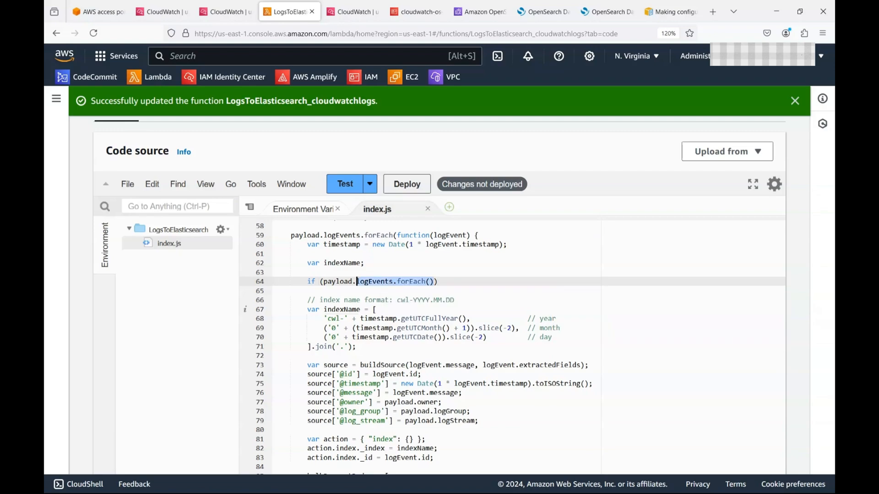
text(log)
key(Down)
key(Return)
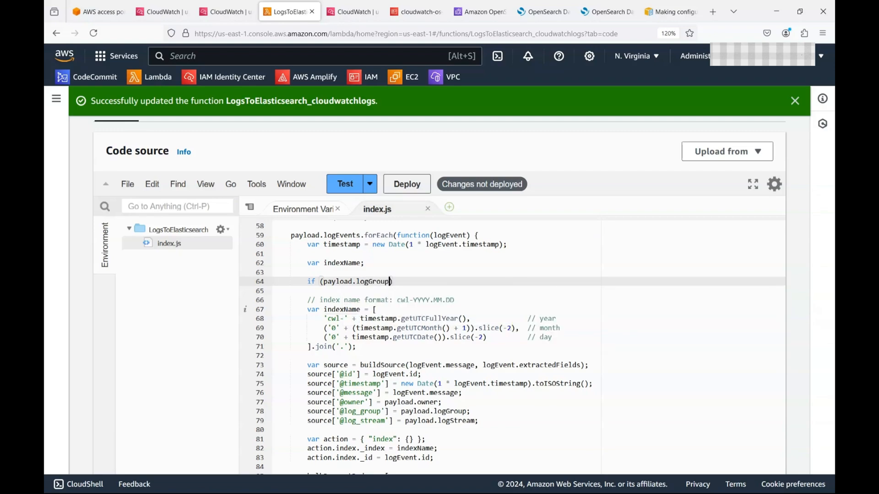
text(=== ')
click(226, 12)
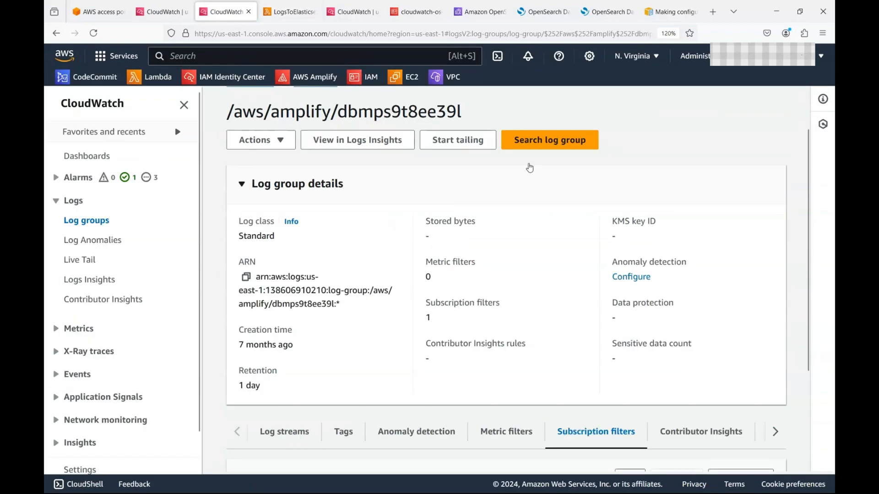
key(ctrl+Tab)
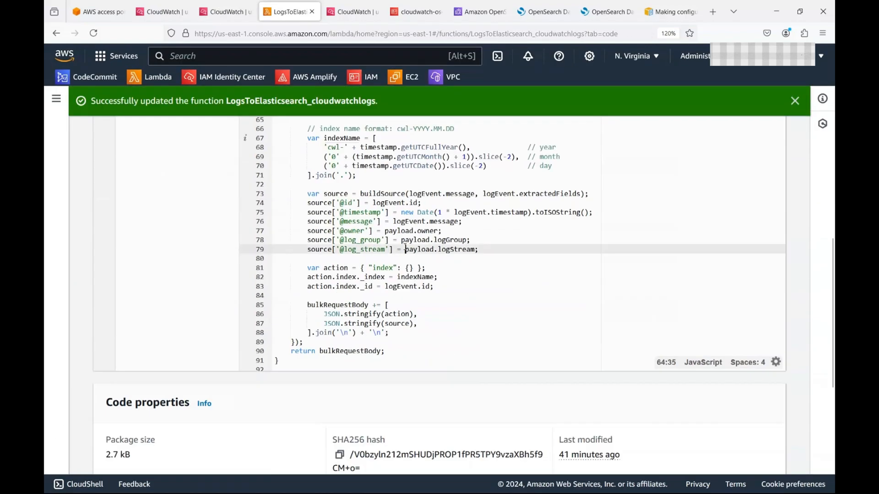
click(414, 248)
key(ctrl+a)
scroll(420, 247, up, 10)
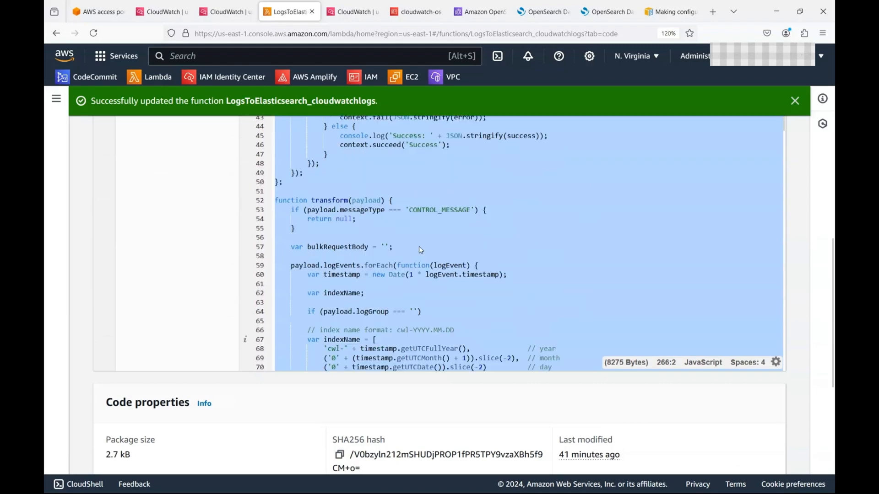
scroll(400, 362, down, 8)
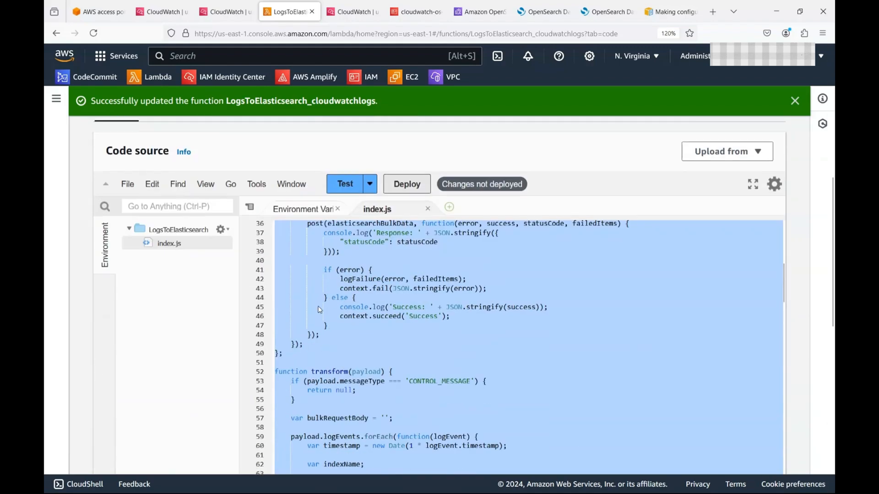
scroll(245, 240, up, 3)
click(279, 276)
scroll(496, 337, down, 2)
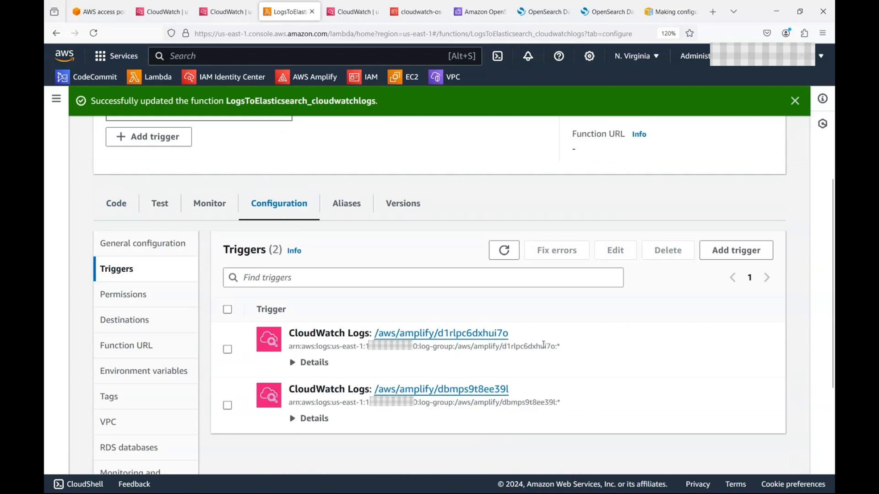
key(alt)
key(alt+Left)
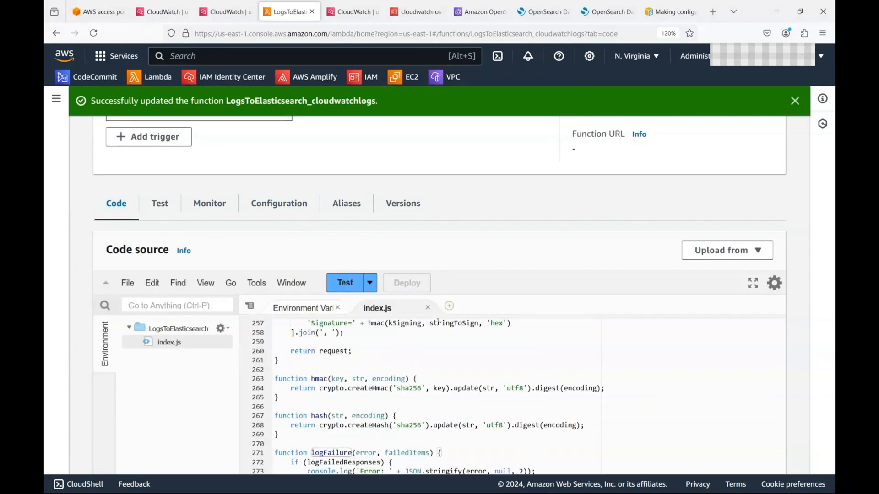
scroll(679, 347, down, 6)
scroll(548, 250, up, 2)
scroll(502, 255, up, 3)
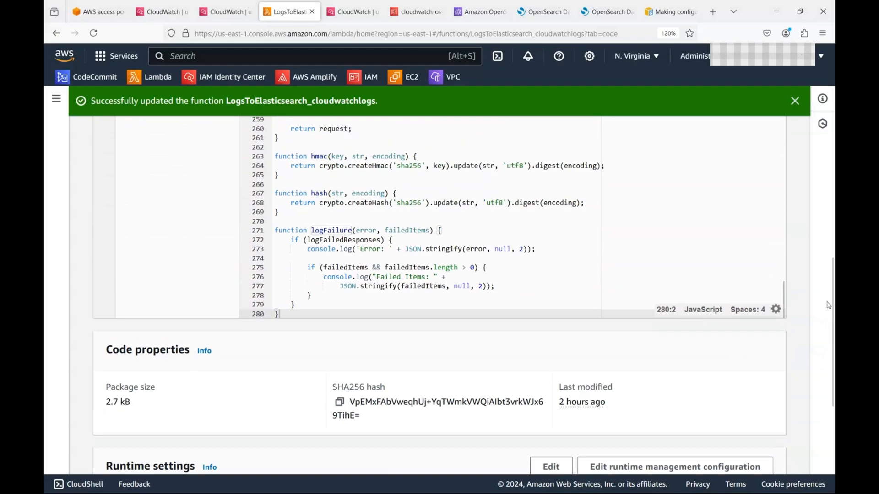
scroll(413, 296, up, 20)
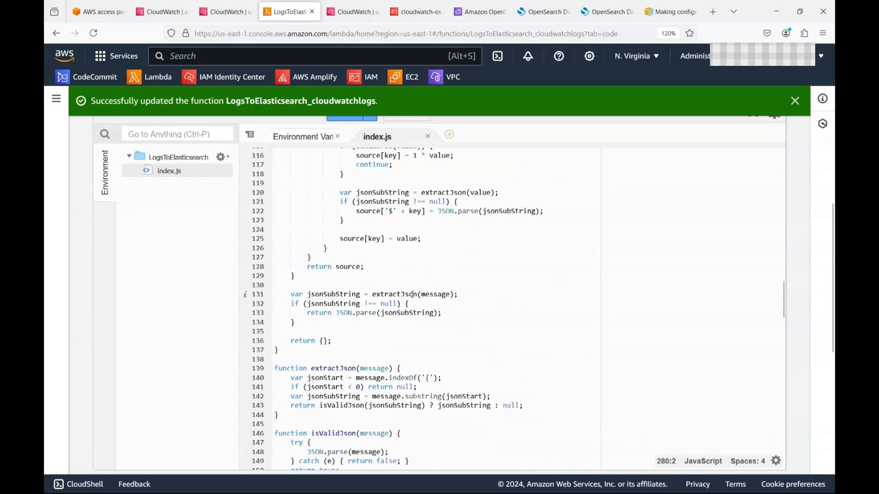
scroll(413, 296, up, 5)
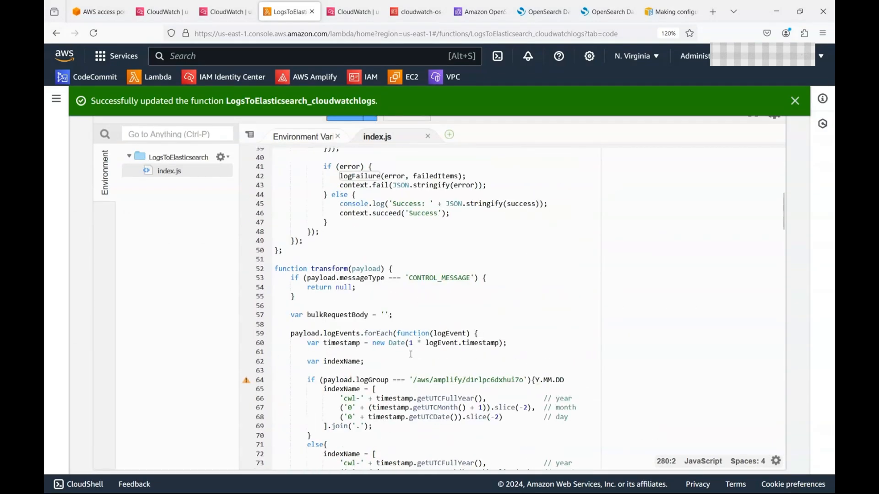
scroll(338, 325, down, 2)
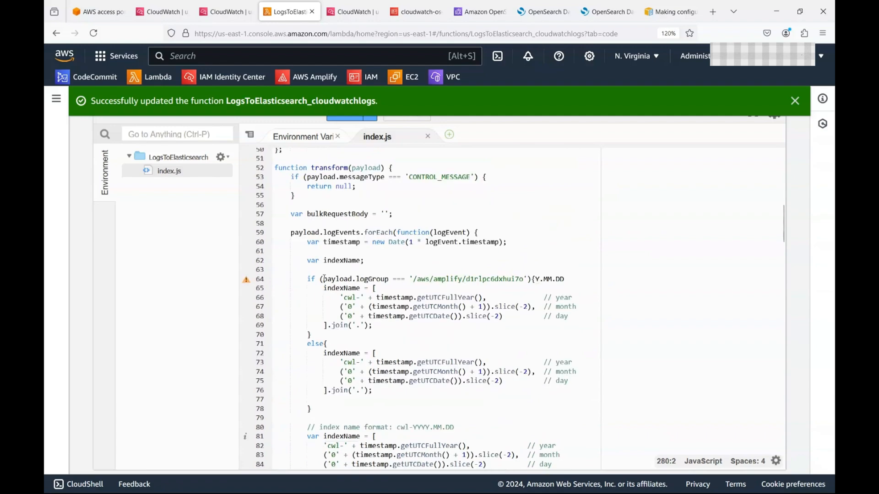
Step: Delete the stray Y.MM.DD left after the line 64 condition
click(532, 280)
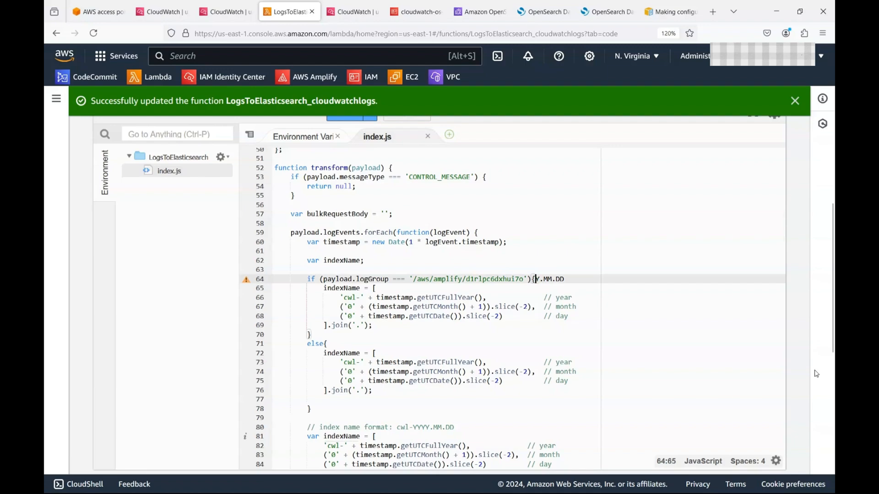
key(shift+End)
key(Delete)
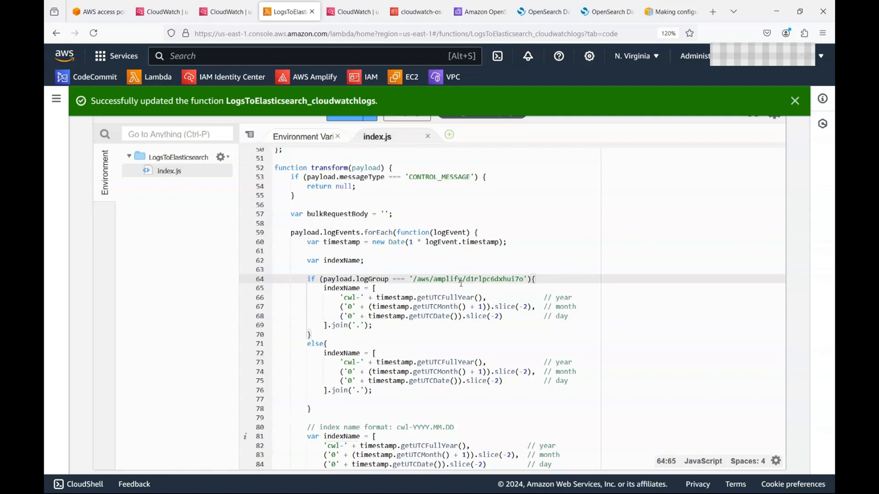
Step: Set the index prefixes to 'cwl-d1rlpc6dxhui7o' on line 66 and 'cwl-other' in the else branch
drag(465, 280, 524, 279)
key(ctrl+c)
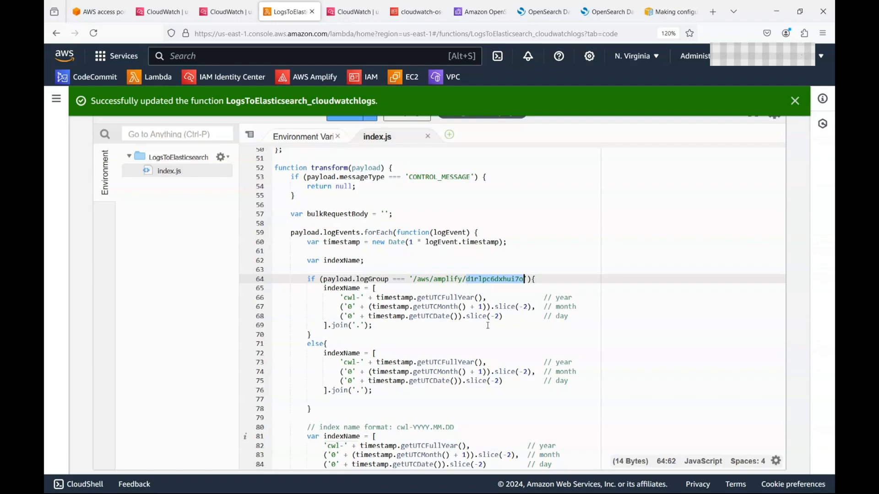
click(359, 298)
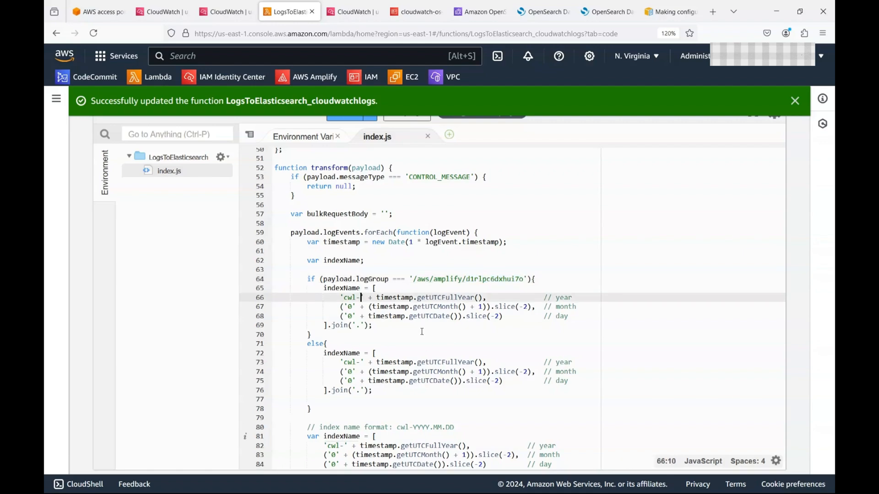
key(ctrl+v)
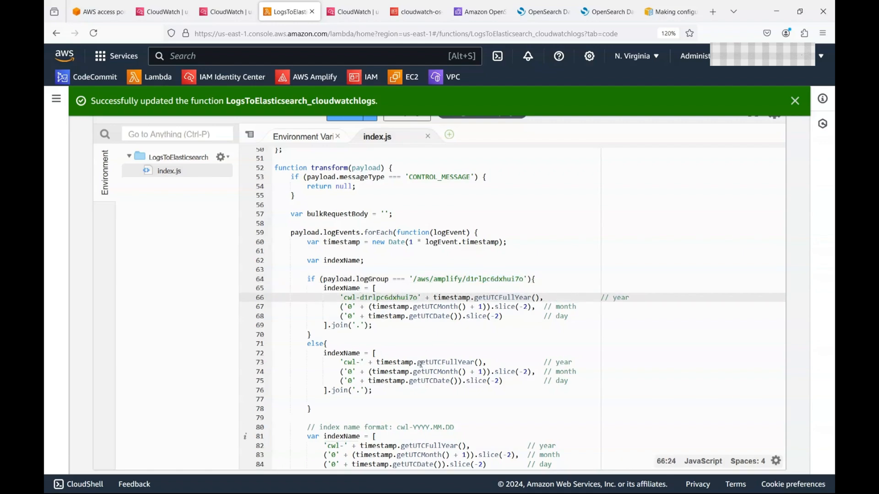
click(360, 363)
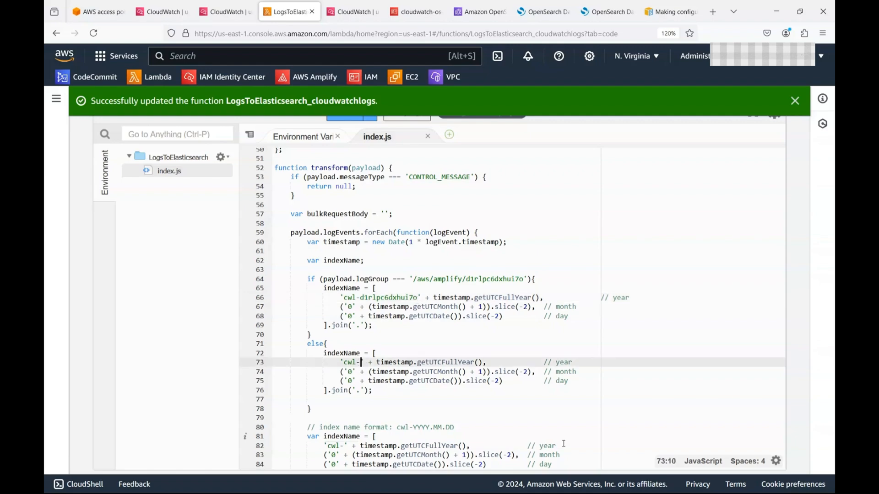
text(other)
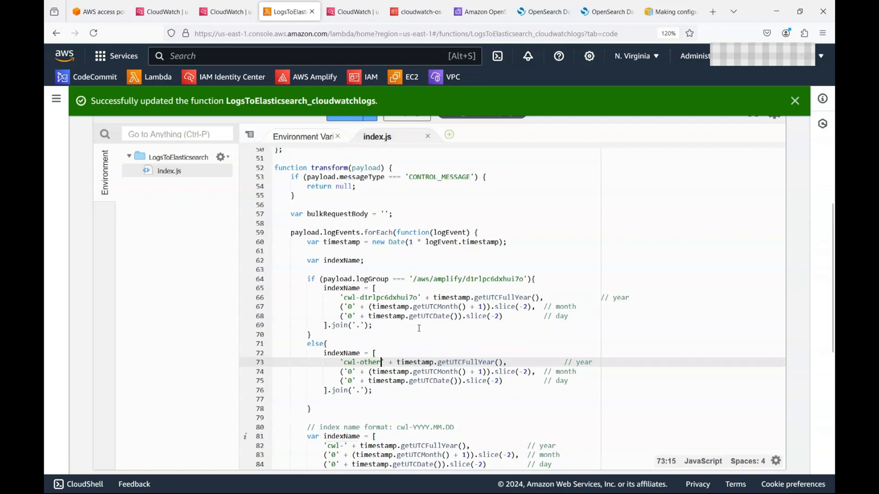
scroll(466, 361, up, 3)
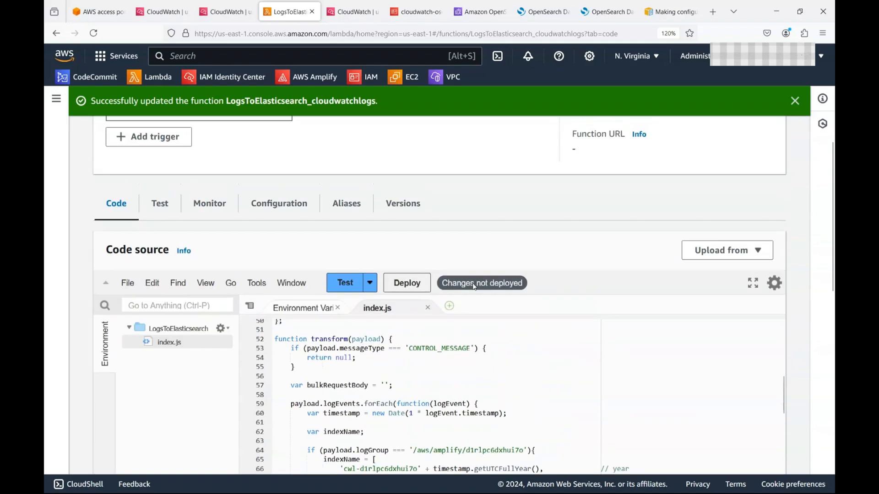
Step: Deploy the edited LogsToElasticsearch code, check its triggers, and go to the Create Role page
click(414, 283)
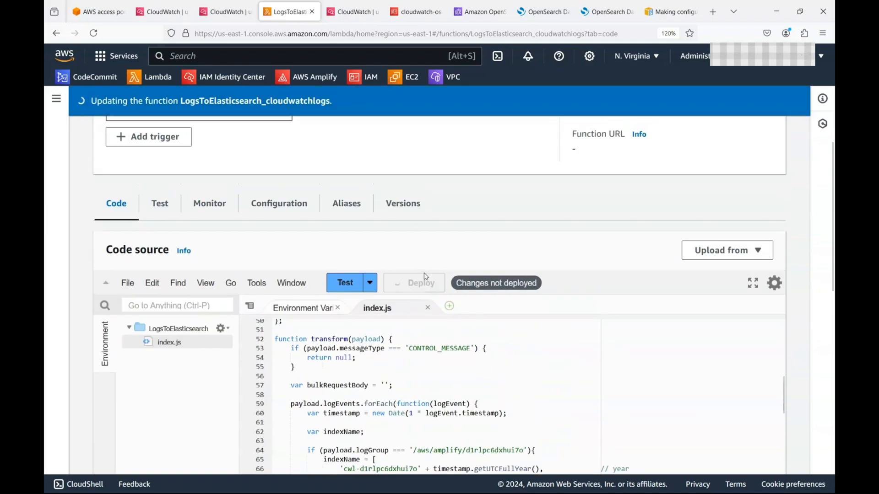
click(275, 205)
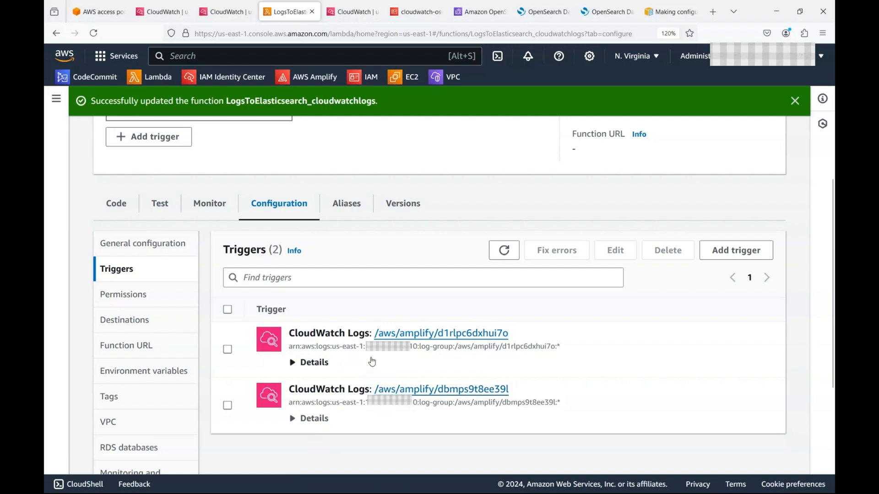
click(795, 101)
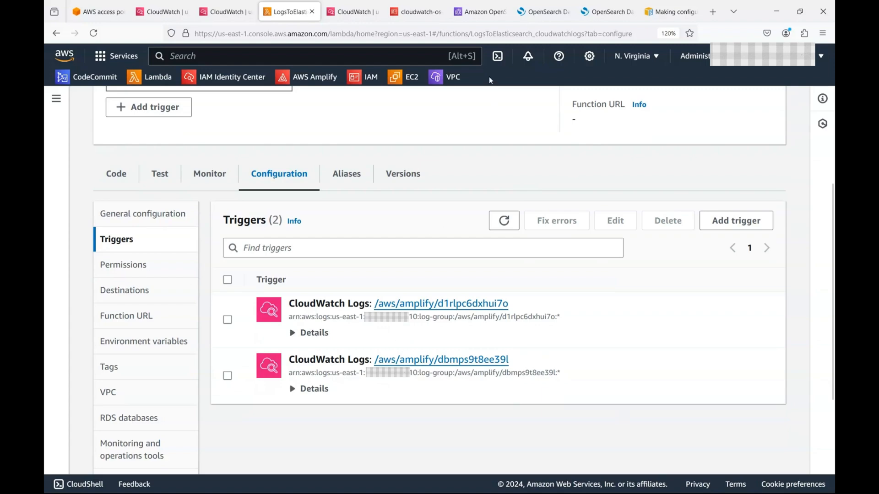
click(535, 12)
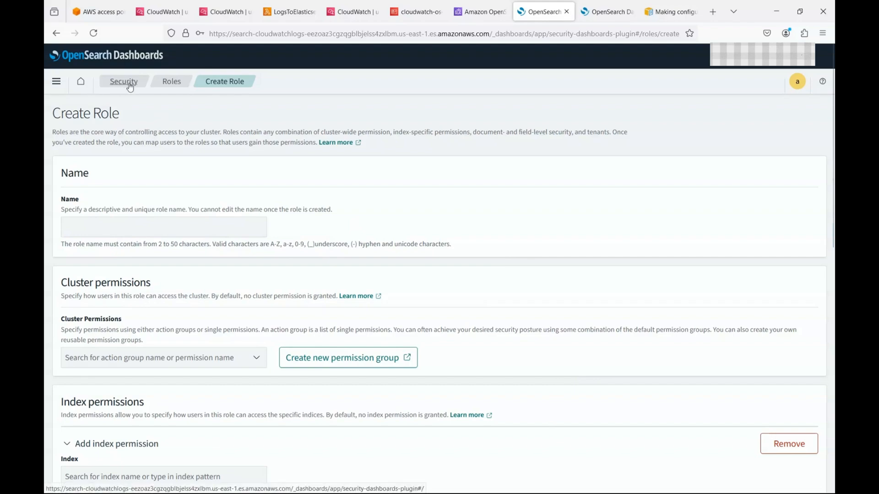
Step: Start a new OpenSearch role named cw-d1rlpc6dxhui7o-role
click(170, 81)
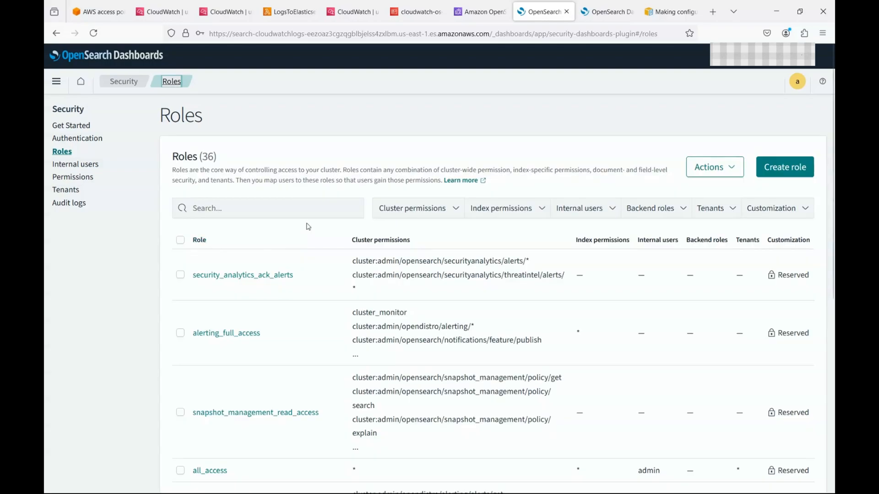
scroll(324, 357, down, 3)
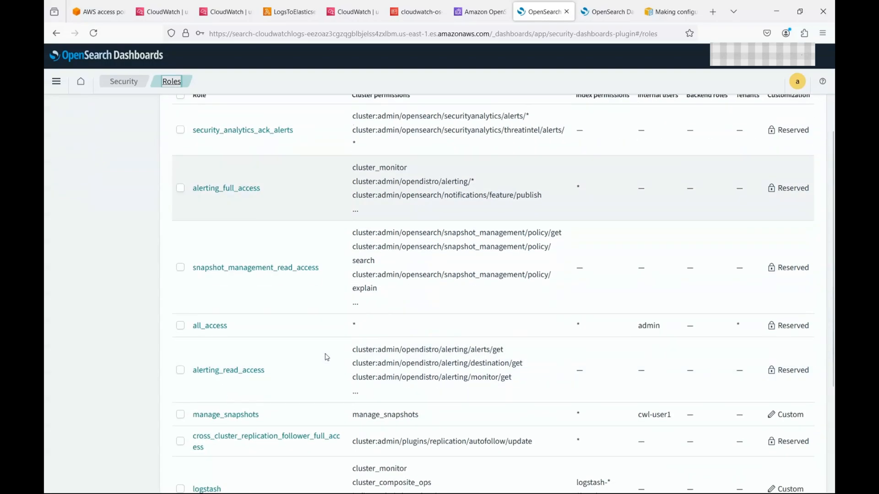
scroll(324, 351, up, 3)
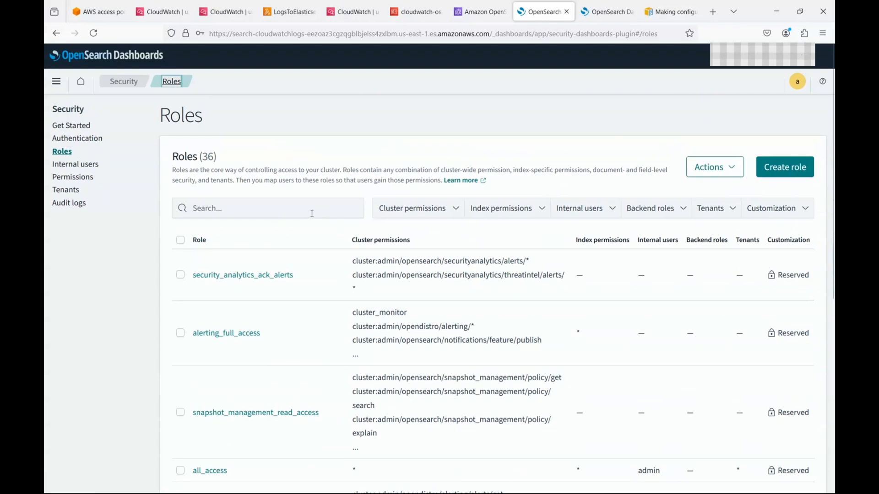
click(806, 168)
click(157, 226)
text(cw)
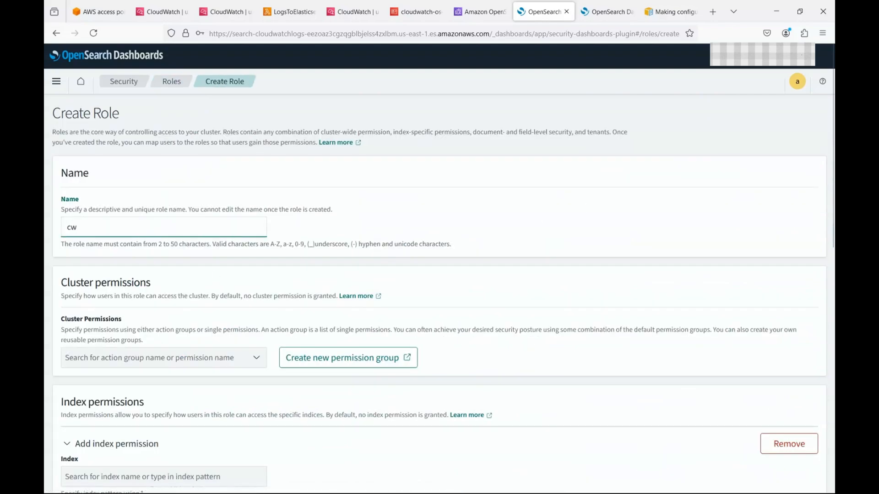
text(-)
key(ctrl+v)
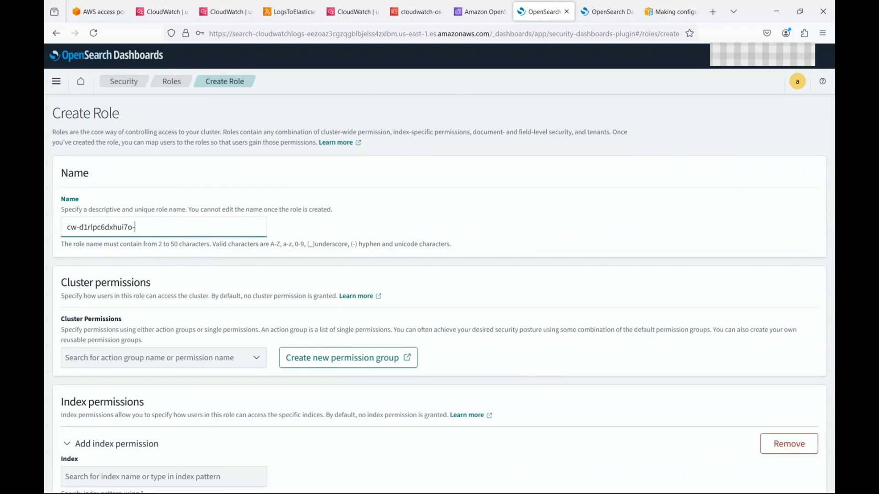
text(-role)
Step: Give the role cluster_monitor and cluster_composite_ops cluster permissions
click(254, 358)
text(cluster)
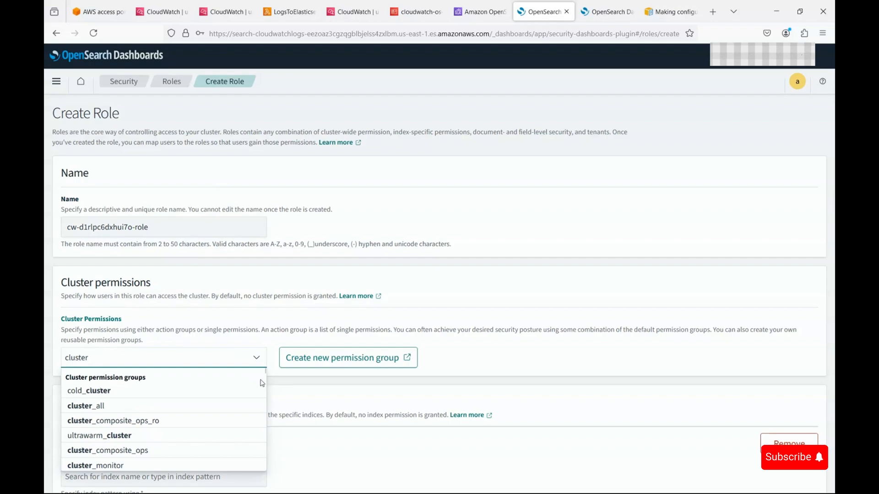
click(104, 465)
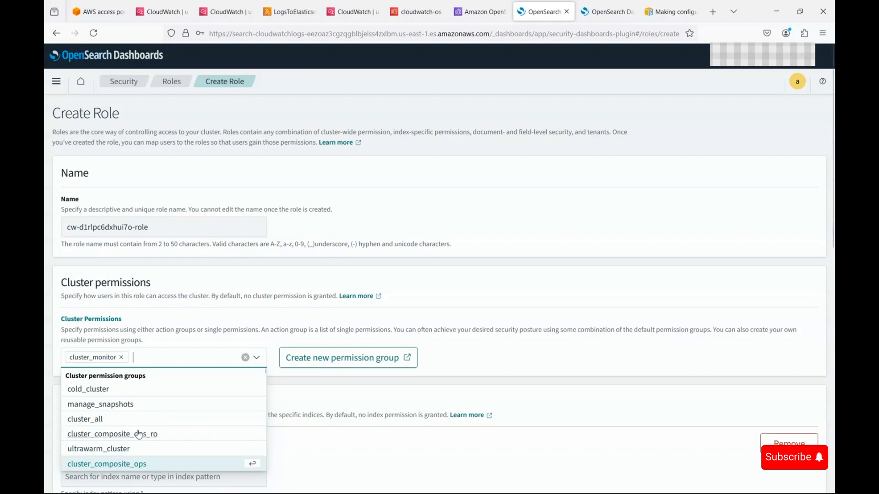
click(139, 465)
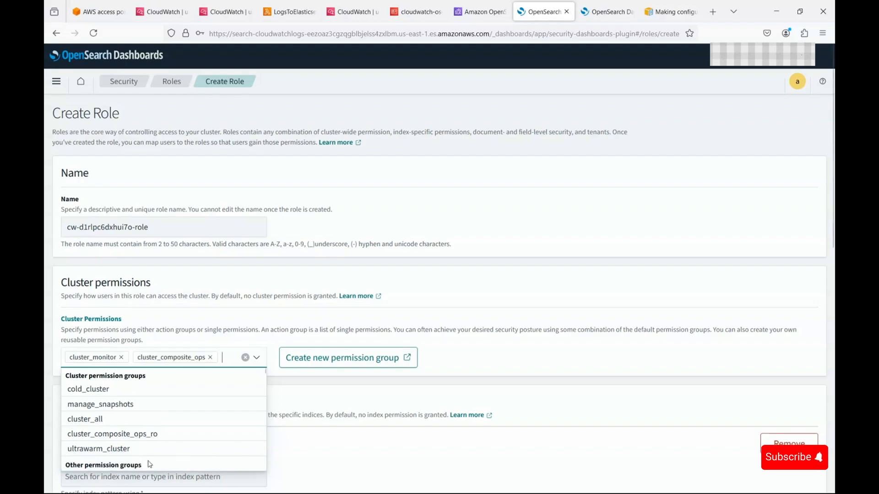
click(500, 331)
scroll(498, 346, down, 3)
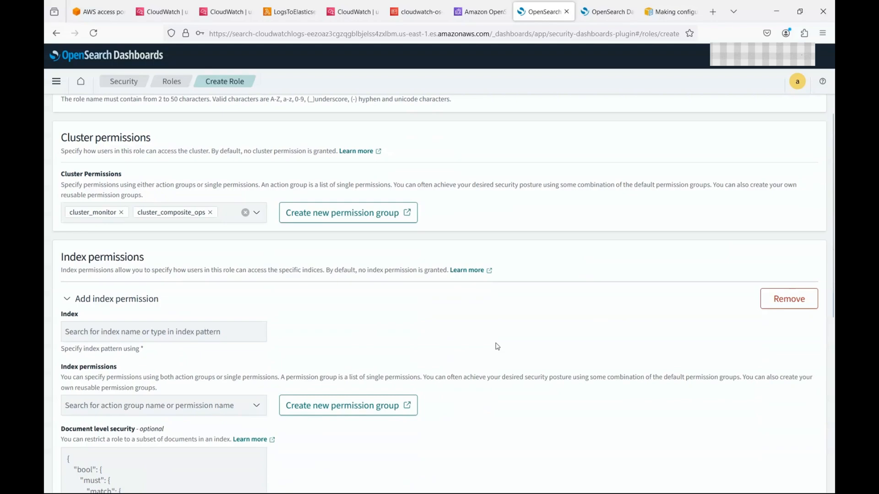
click(162, 332)
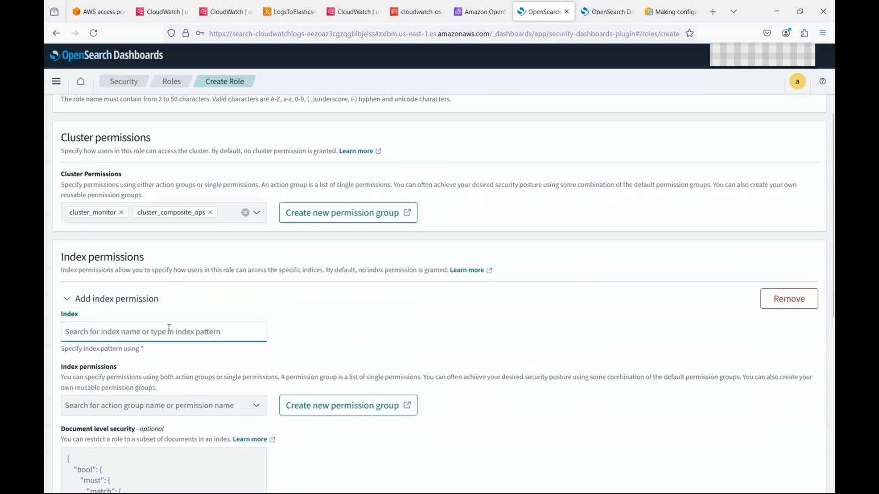
Step: Run GET /cwl*/_search?pretty in Dev Tools, returning 256 hits from cwl-2024.09.18
click(607, 12)
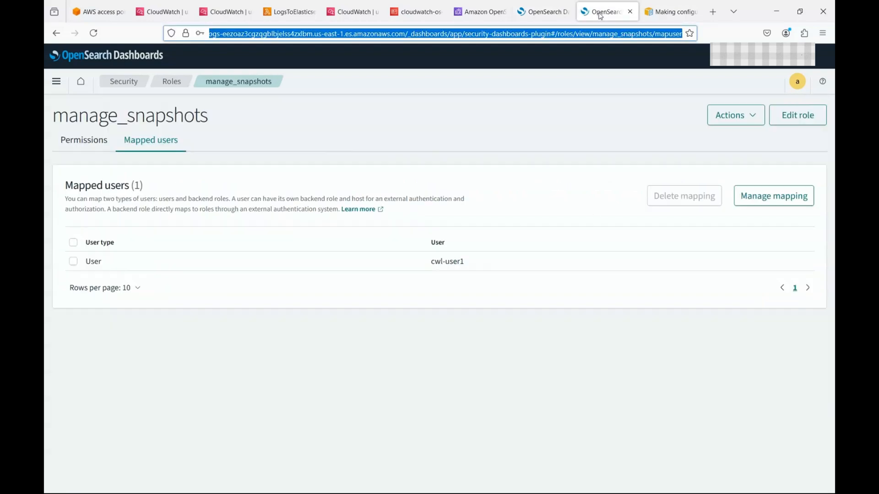
click(56, 81)
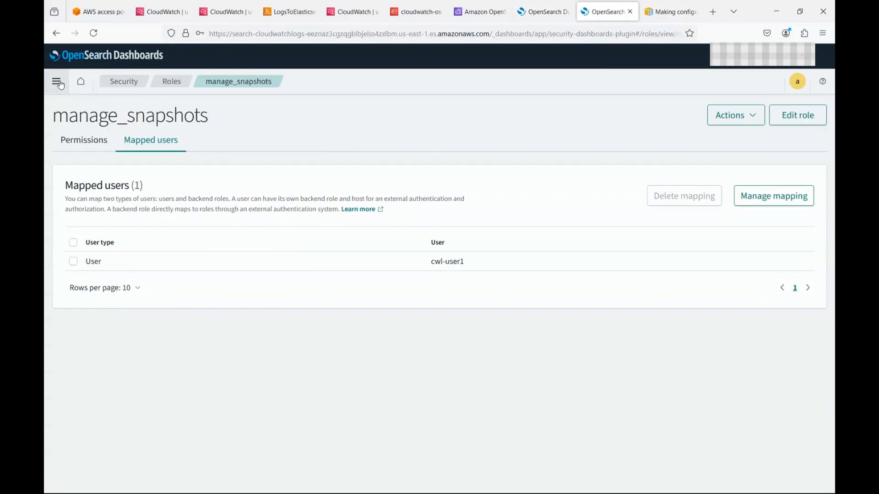
scroll(136, 328, down, 4)
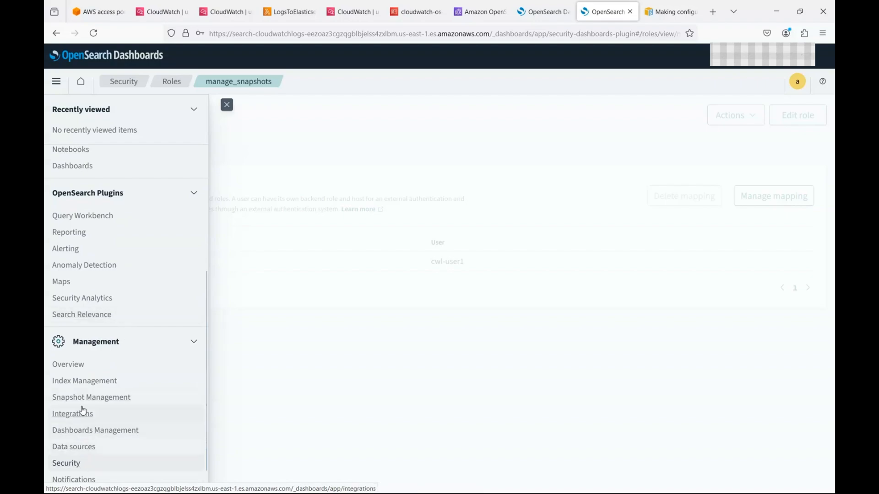
scroll(84, 460, down, 2)
click(69, 461)
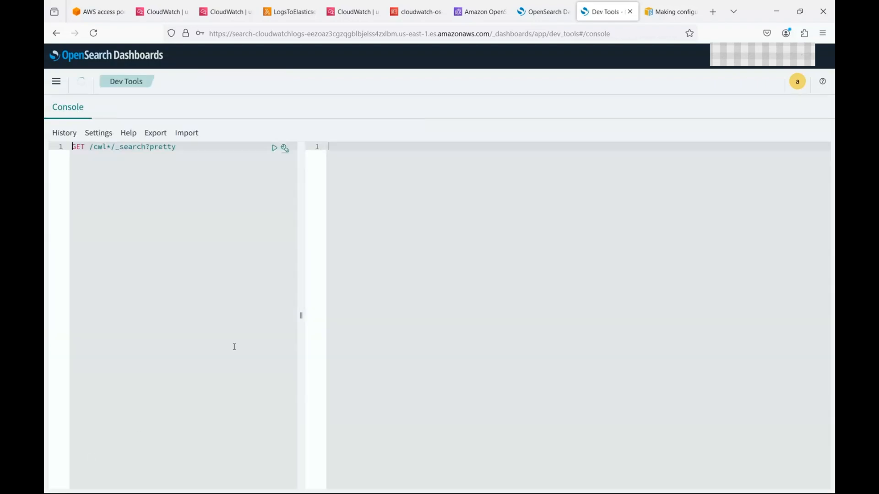
click(274, 148)
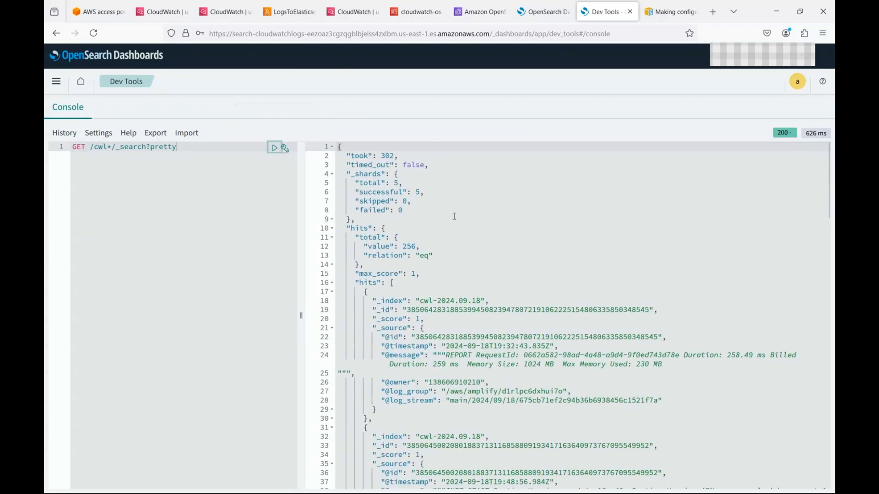
scroll(441, 316, down, 15)
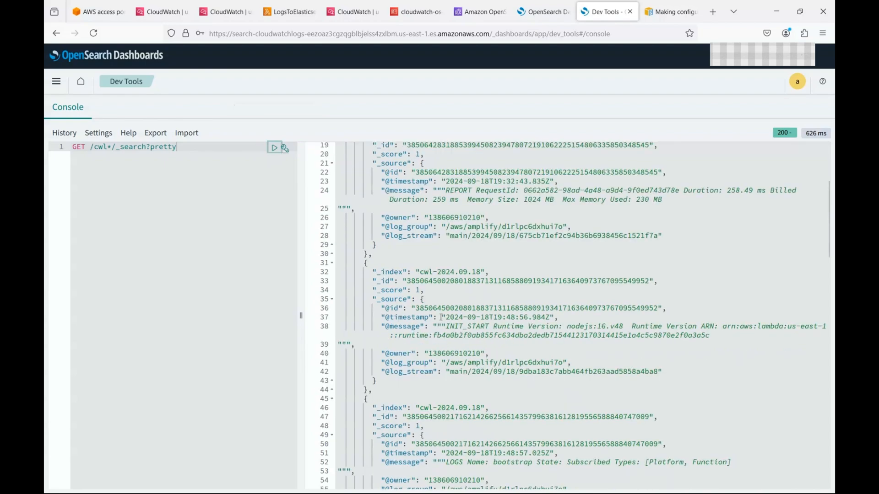
scroll(441, 326, down, 6)
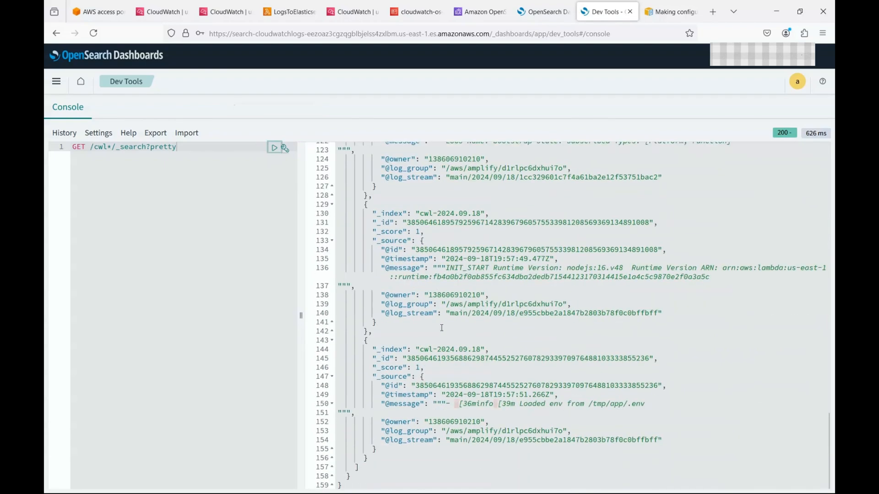
scroll(442, 328, up, 6)
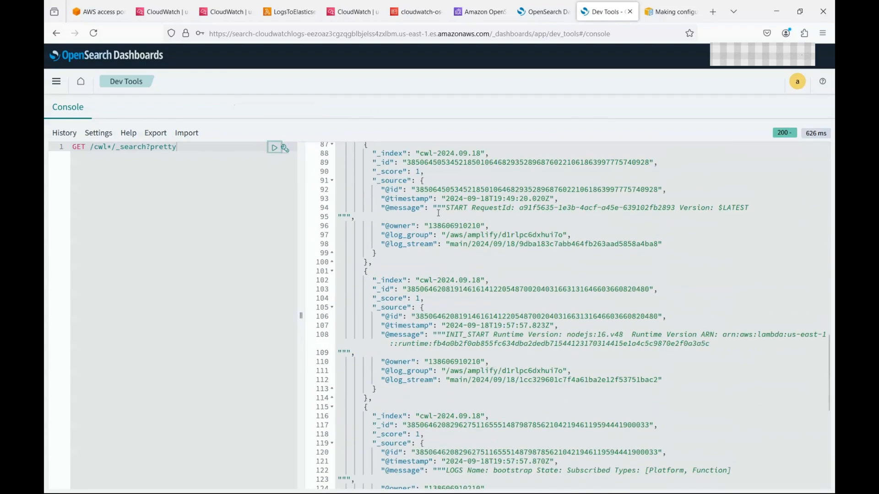
click(289, 11)
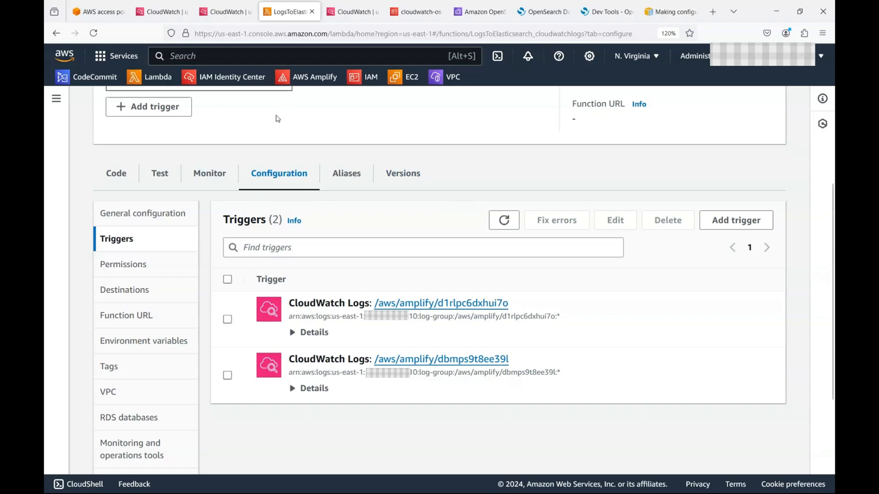
Step: Open the newest LogsToElasticsearch_cloudwatchlogs log stream, showing status 200 with 2 of 2 items indexed
click(353, 12)
scroll(467, 270, up, 5)
scroll(469, 270, up, 15)
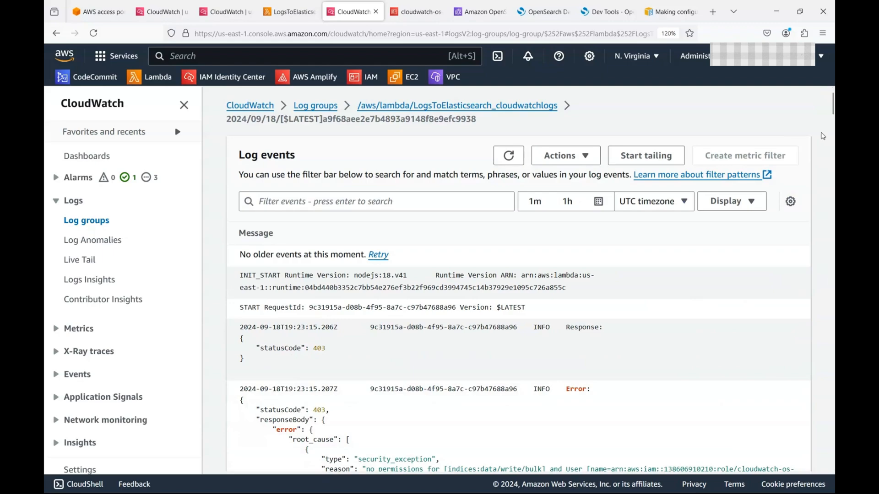
click(316, 106)
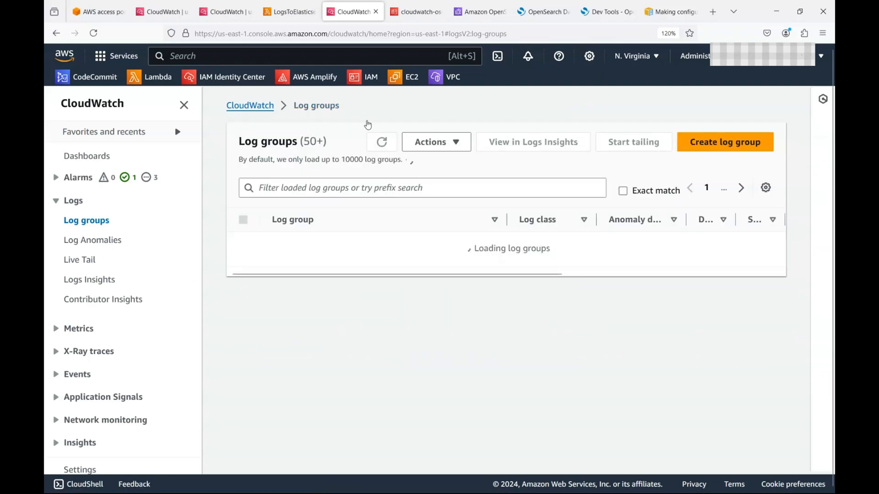
key(alt+Left)
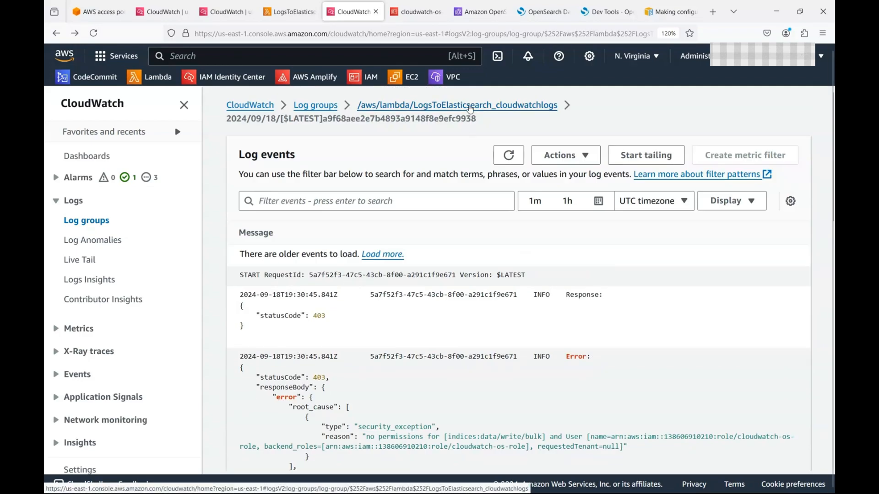
click(470, 108)
scroll(488, 257, down, 6)
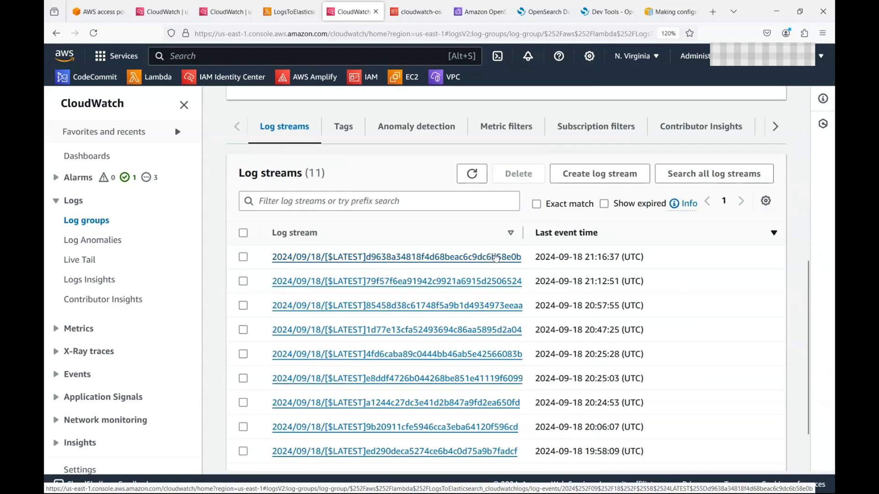
scroll(464, 261, up, 6)
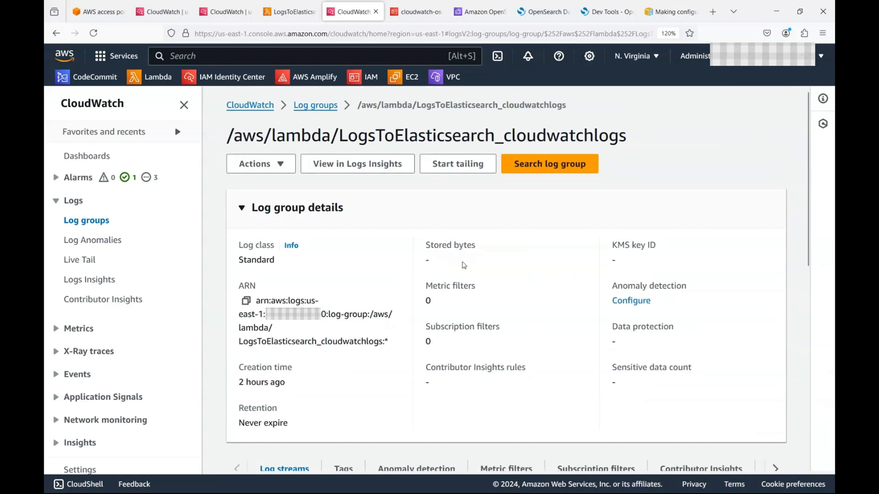
scroll(490, 367, down, 6)
click(453, 260)
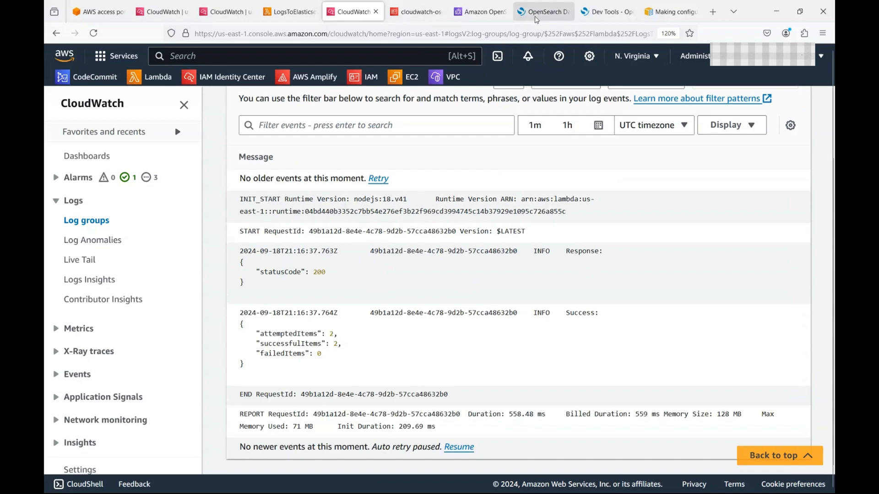
click(605, 12)
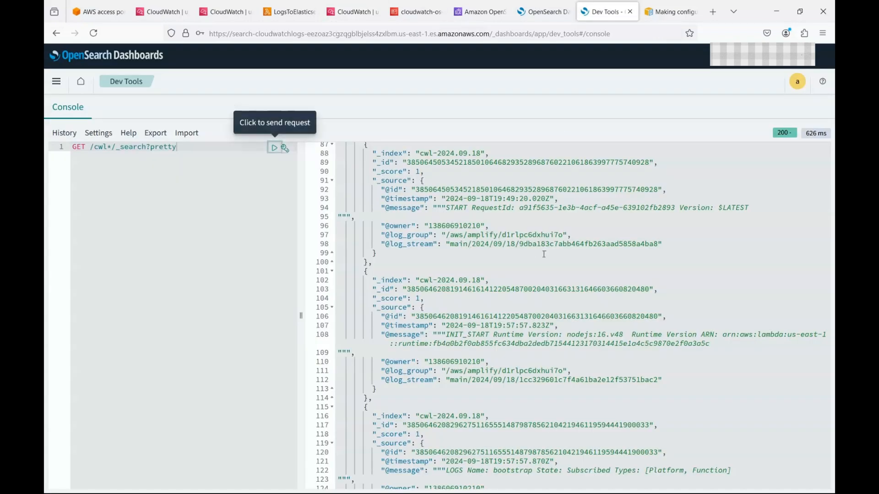
Step: Re-send the cwl* search in Dev Tools, again getting 256 hits, and return to Create Role
click(275, 147)
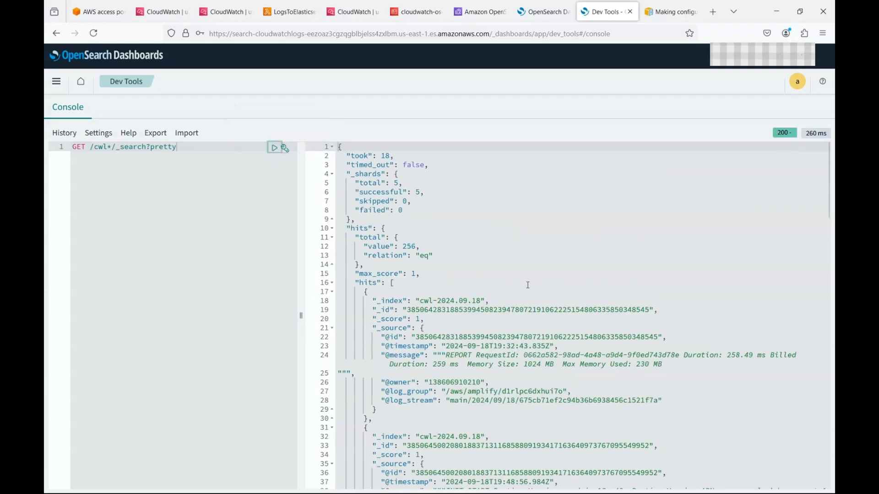
scroll(528, 284, down, 20)
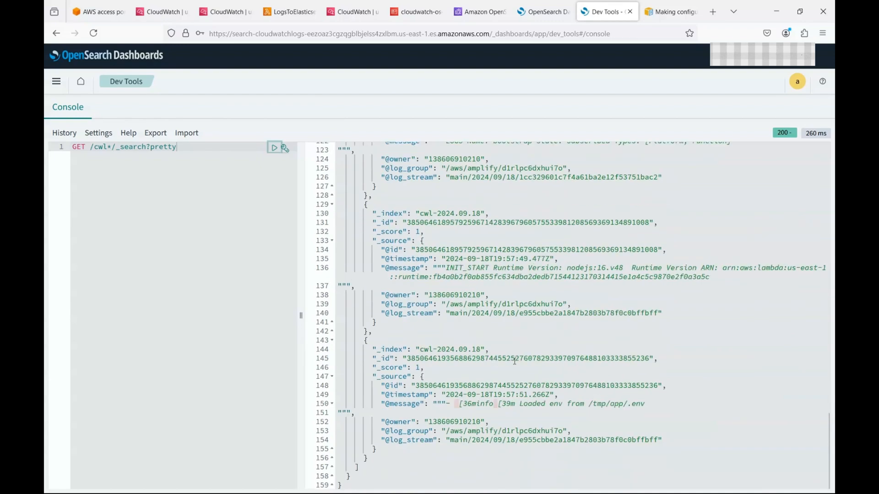
scroll(515, 361, up, 3)
click(552, 8)
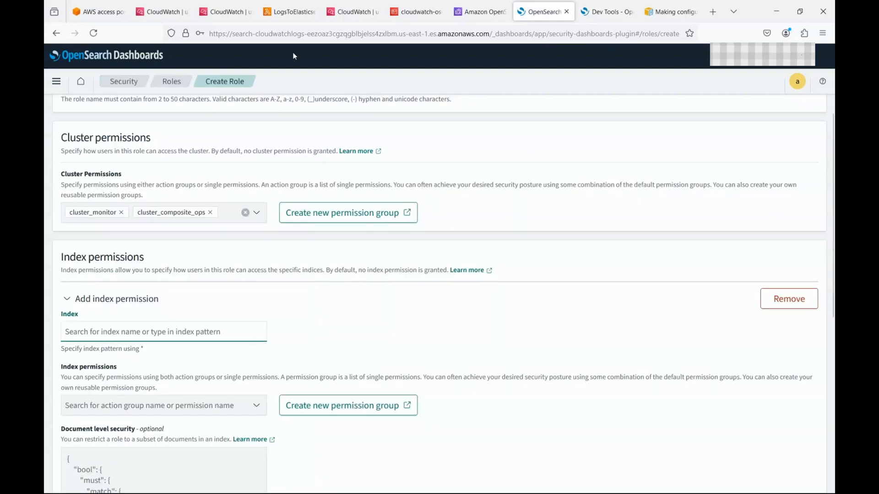
Step: Copy cwl-d1rlpc6dxhui7o from index.js line 66 and paste it as the role's index pattern
click(290, 11)
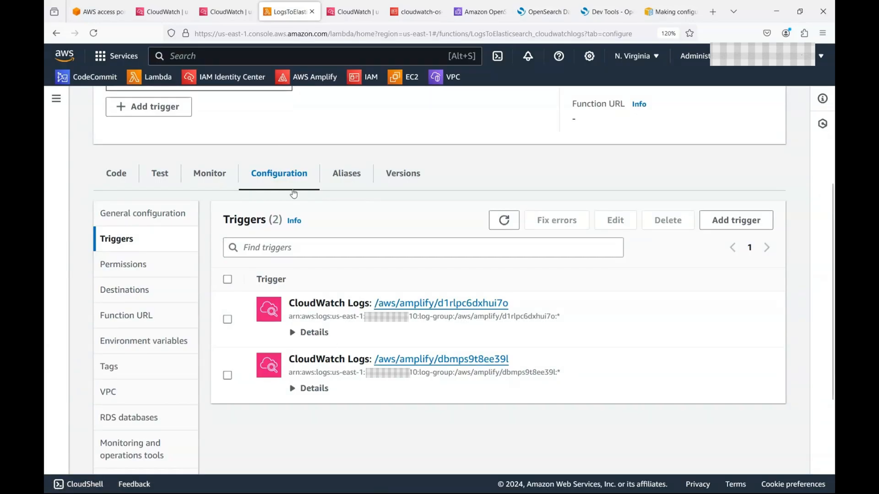
click(127, 176)
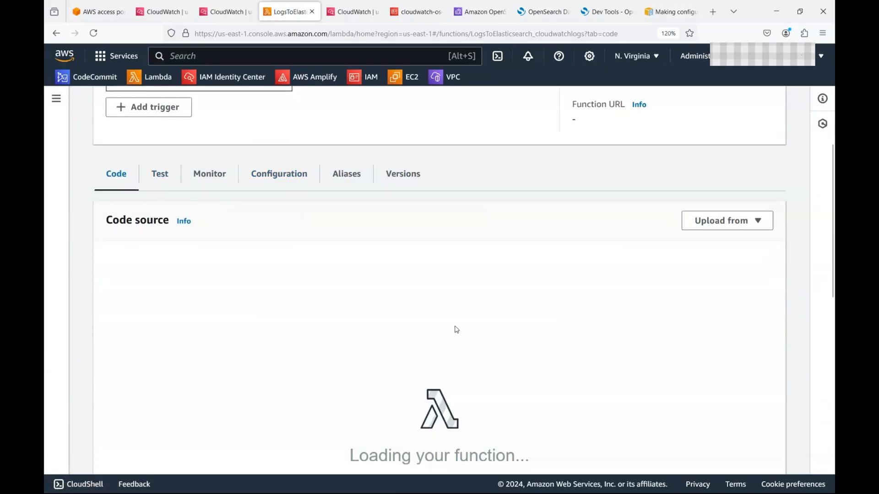
scroll(639, 347, down, 5)
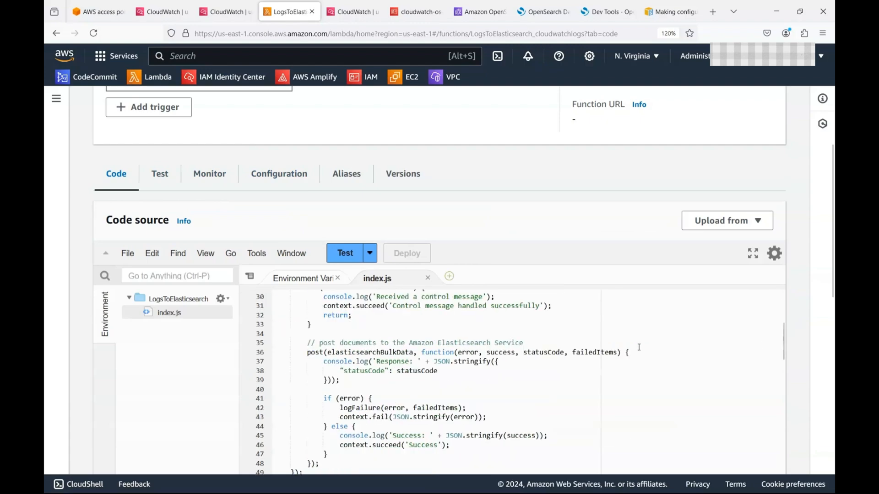
scroll(637, 349, down, 4)
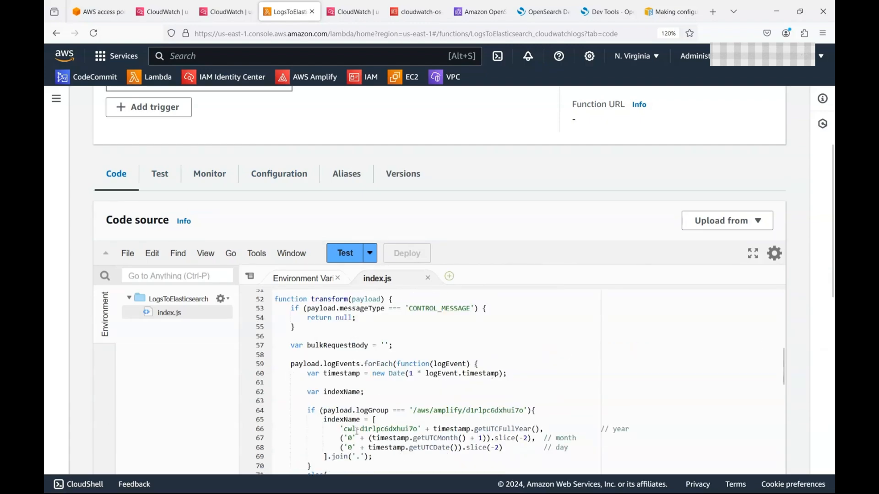
drag(344, 429, 417, 428)
key(ctrl+c)
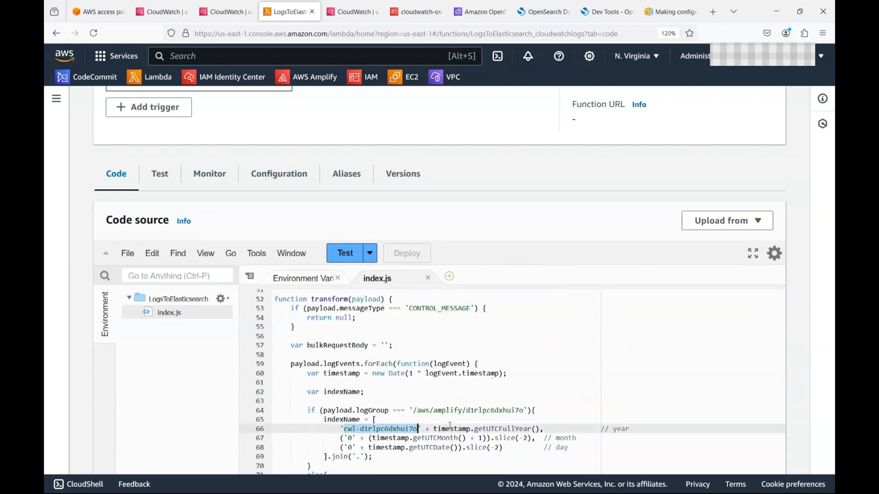
click(542, 11)
key(ctrl+v)
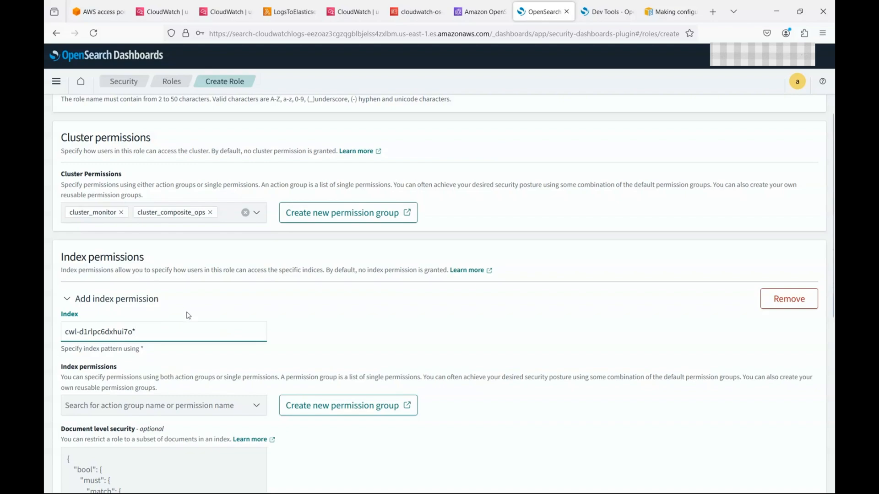
scroll(189, 315, down, 3)
Step: Grant indices_all, indices_monitor and indices:monitor/stats on cwl-d1rlpc6dxhui7o* and create the role
click(211, 260)
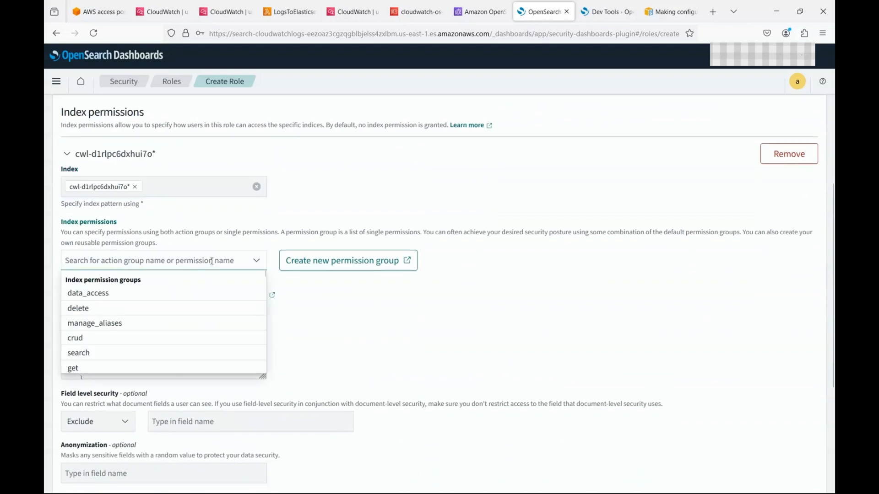
text(ind)
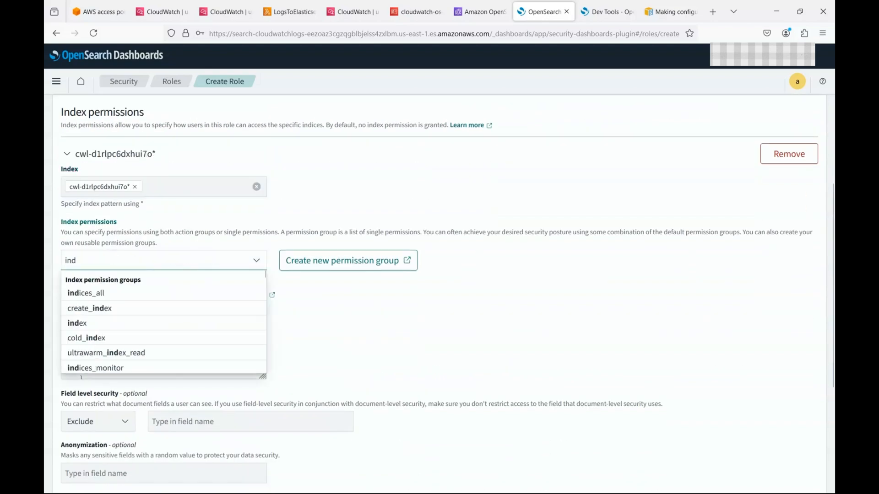
click(132, 298)
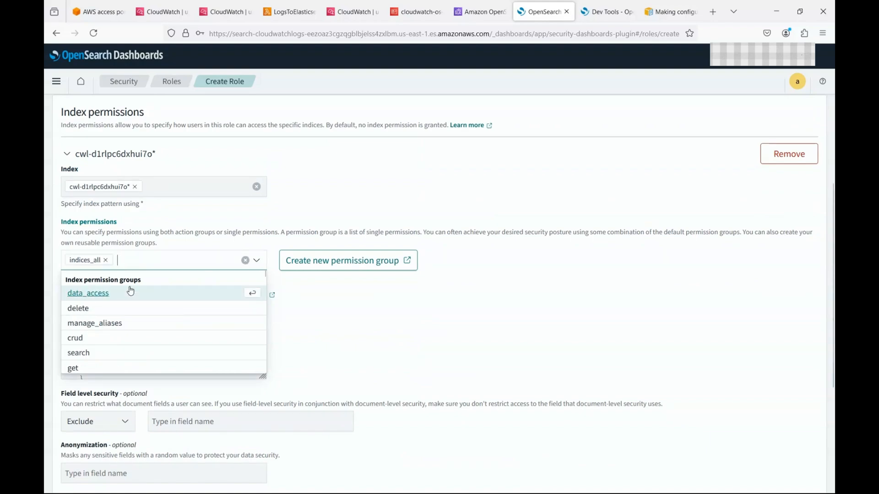
text(ind)
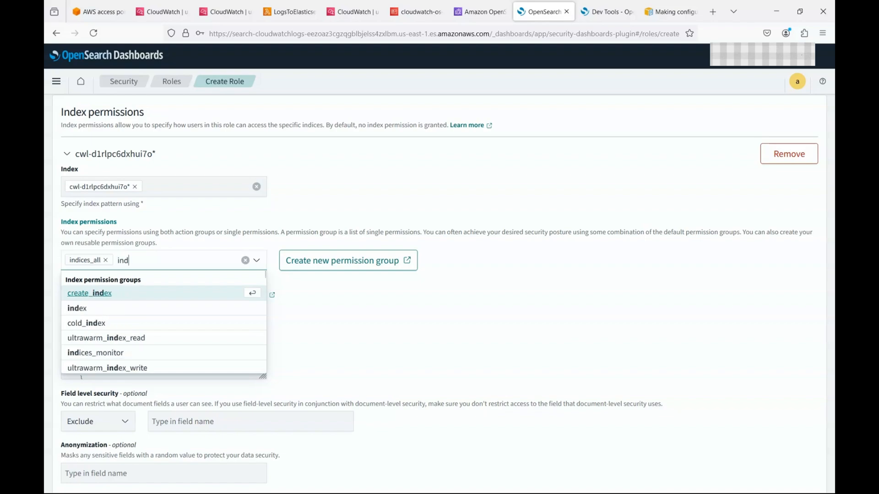
text(ic)
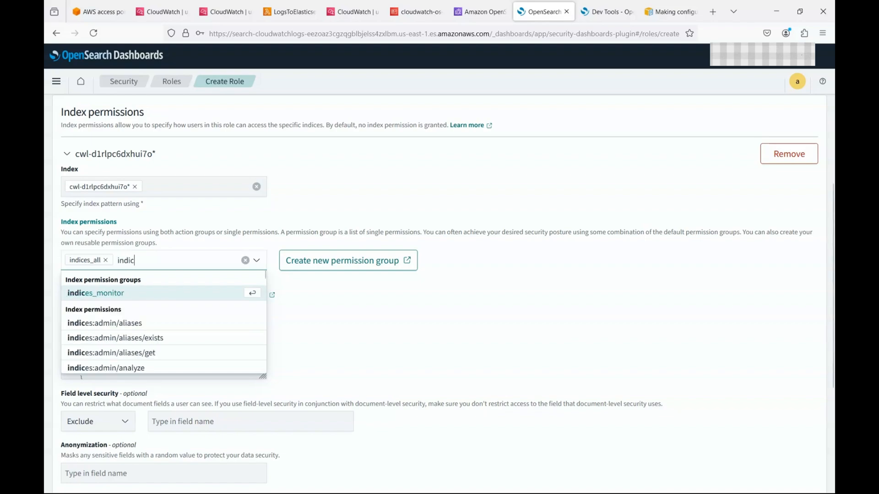
click(119, 297)
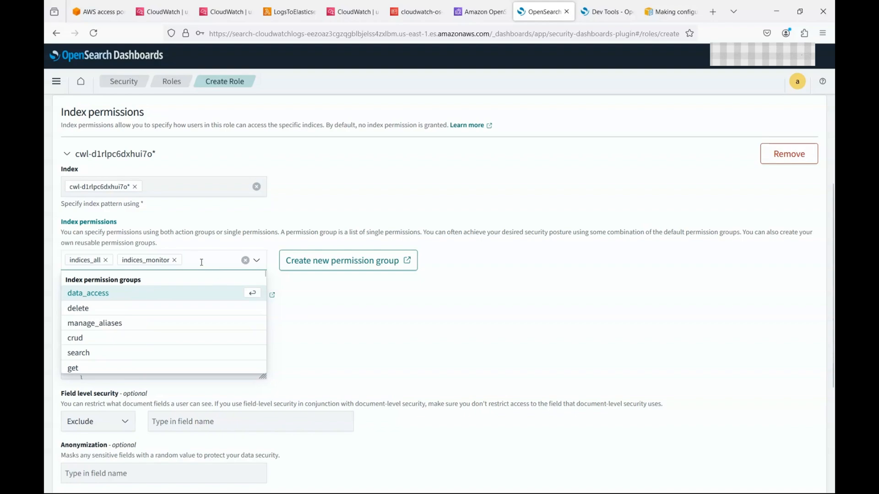
text(stat)
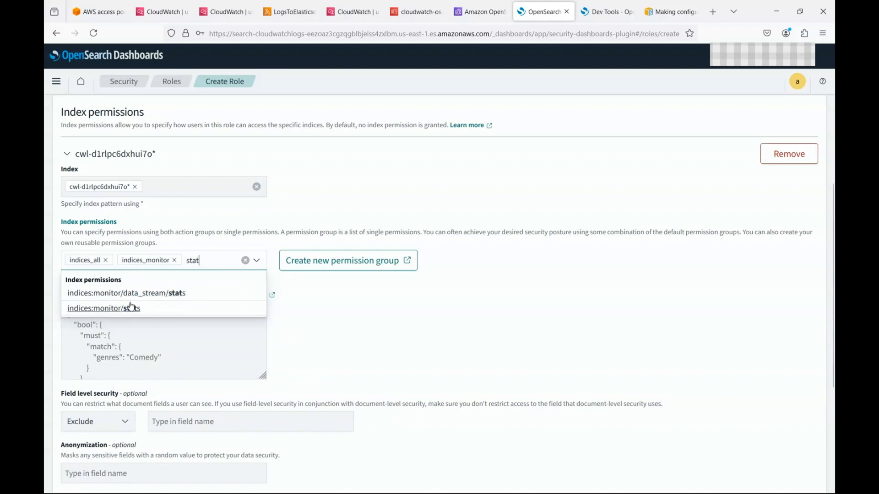
click(132, 308)
scroll(377, 343, down, 5)
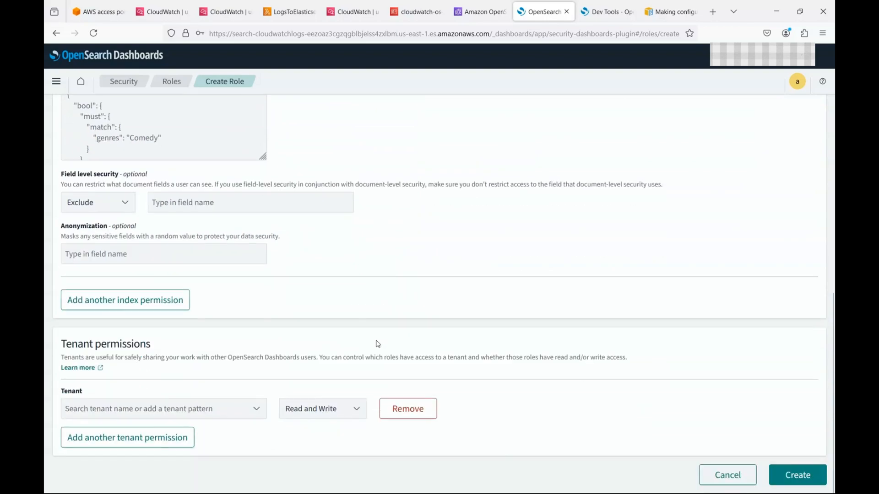
scroll(377, 343, up, 15)
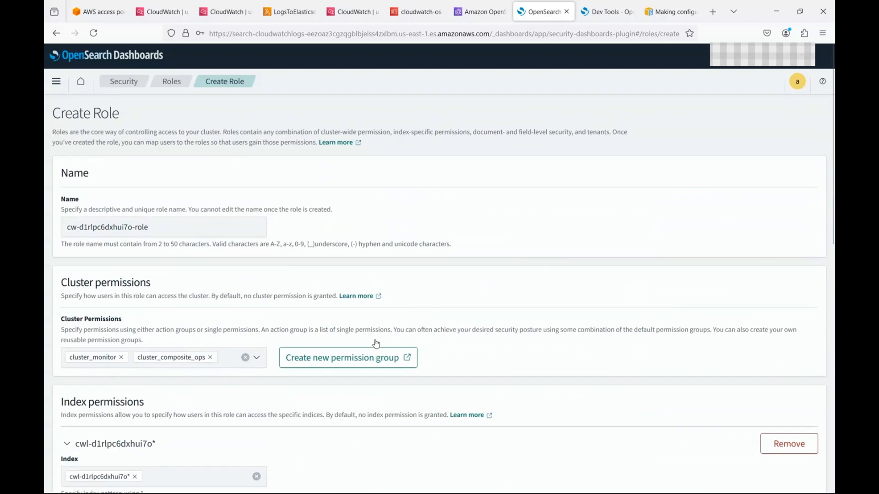
scroll(644, 401, down, 15)
click(795, 475)
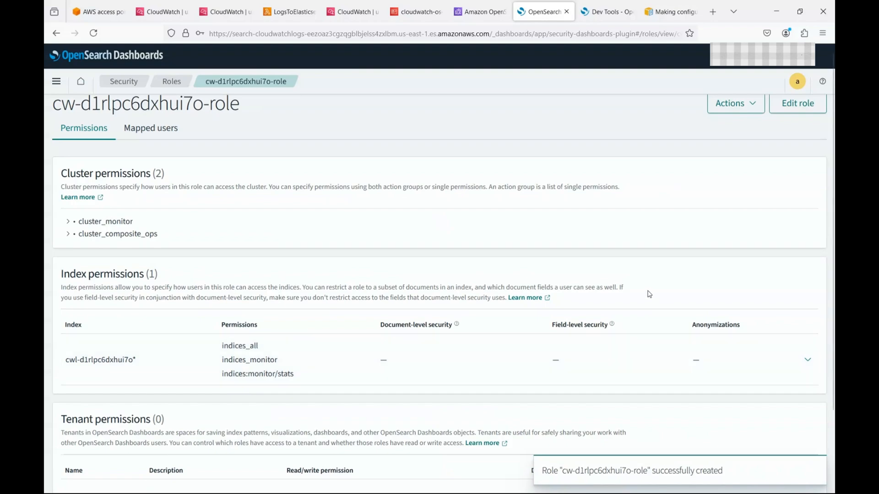
Step: Map the cwl log user to cw-d1rlpc6dxhui7o-role and save the mapping
click(170, 136)
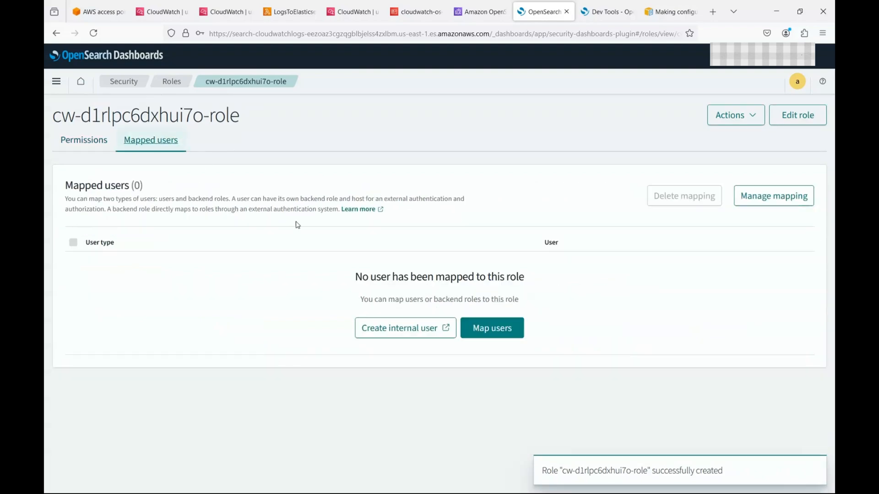
click(498, 329)
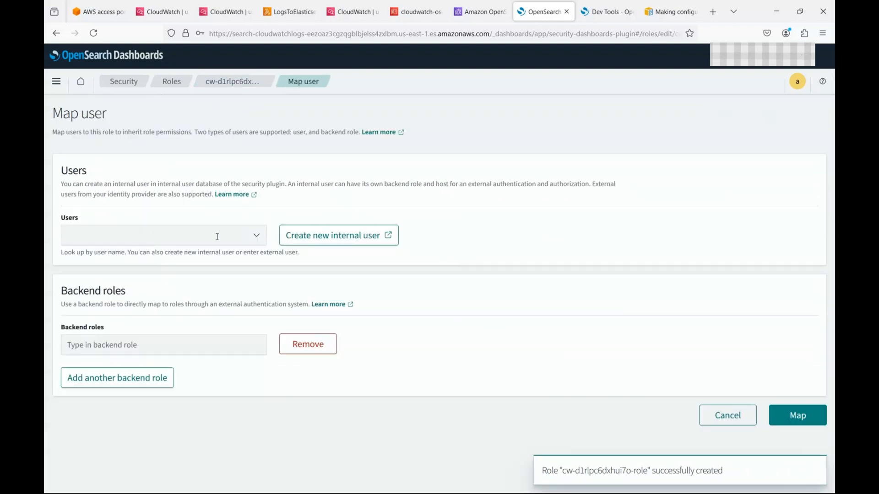
click(245, 234)
text(cw)
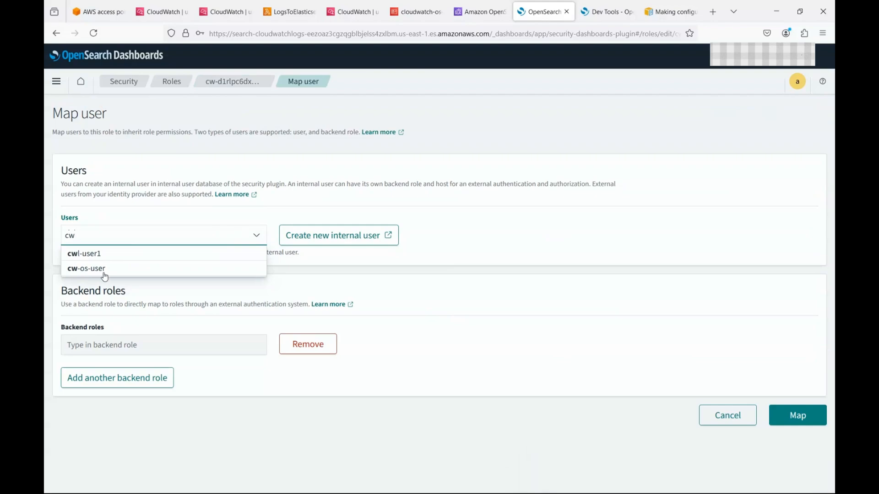
click(91, 255)
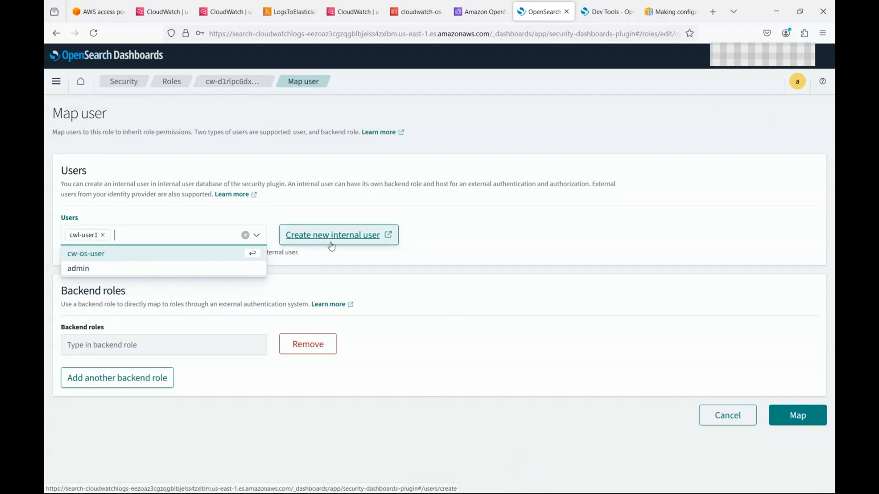
click(449, 270)
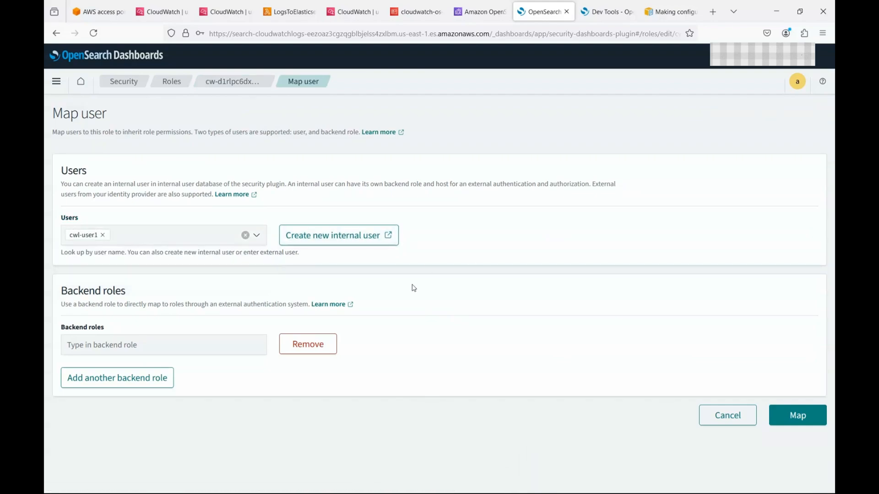
click(806, 422)
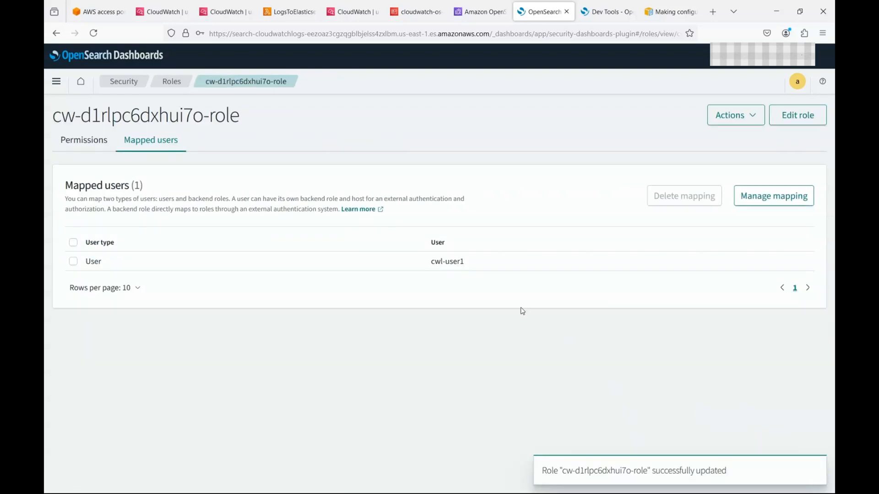
Step: Copy the mapped user's name and select the dashboard page address
drag(431, 265, 487, 270)
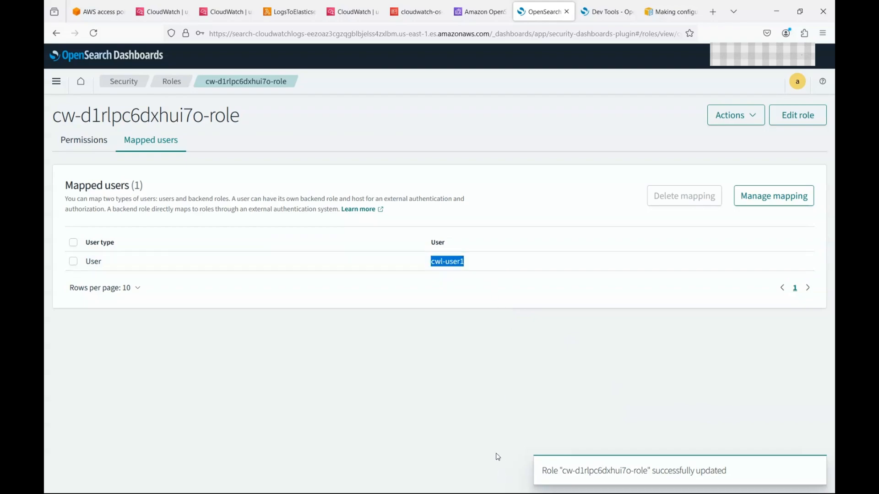
key(alt+Tab)
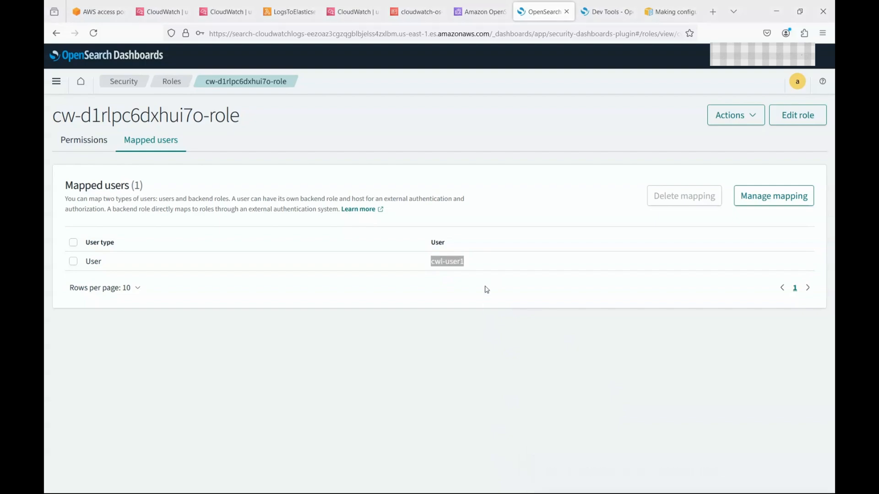
key(ctrl+l)
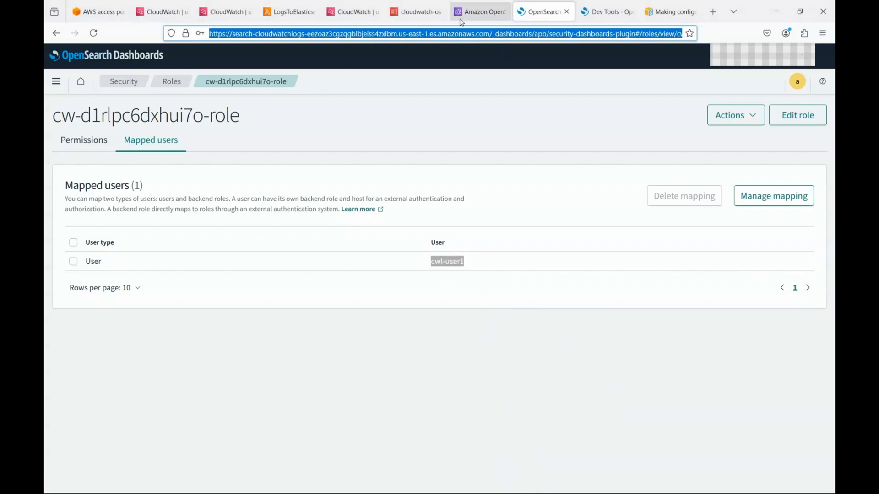
key(alt+Tab)
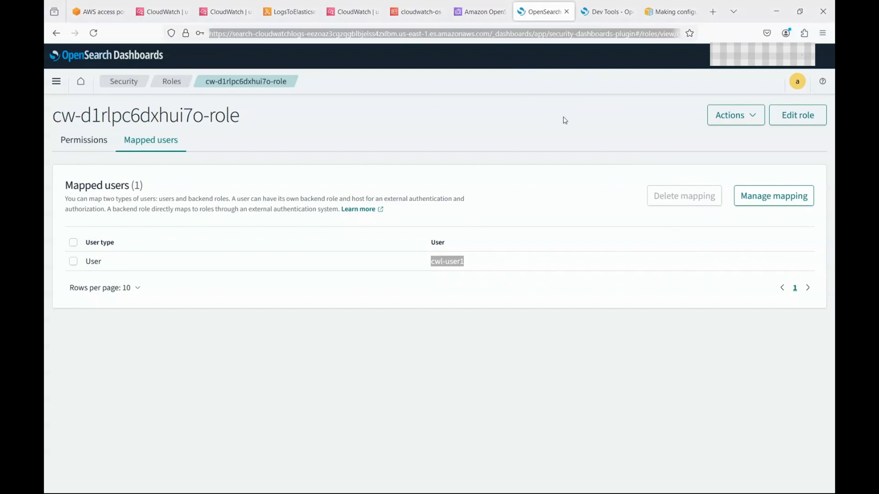
key(alt+Tab)
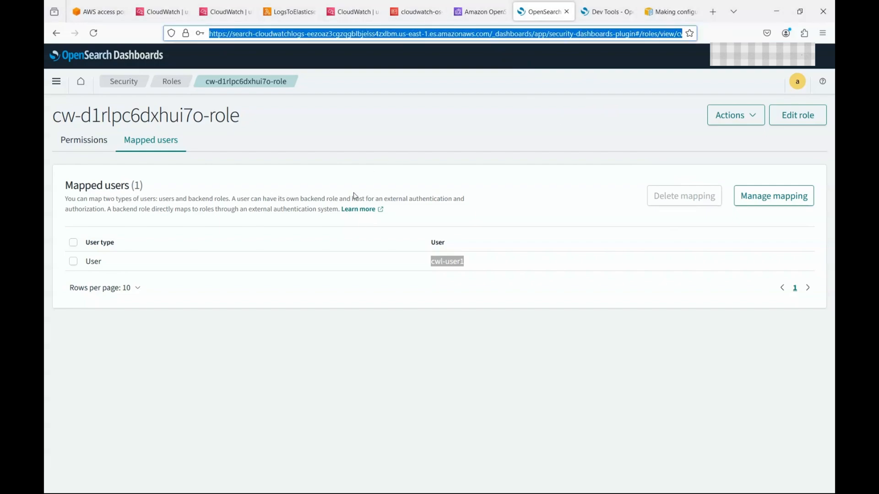
Step: Open the cloudwatchlogs domain's Dashboards URL in a new private browser window
click(465, 11)
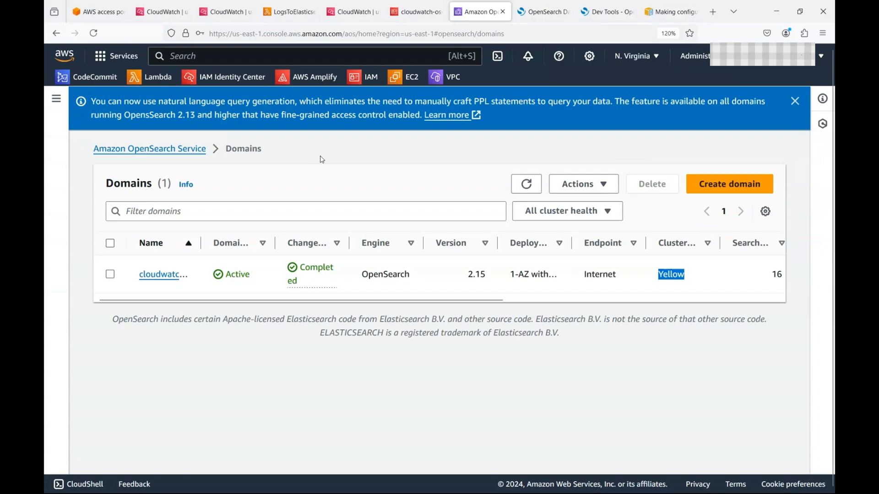
click(173, 275)
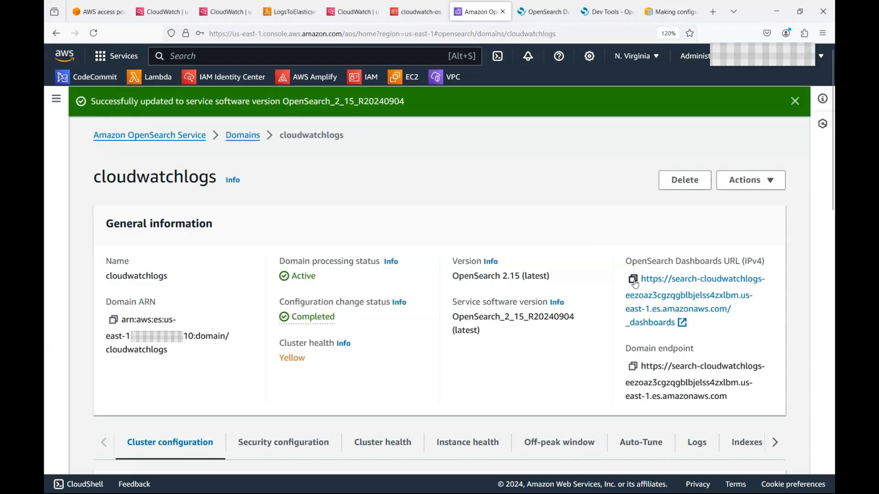
click(633, 279)
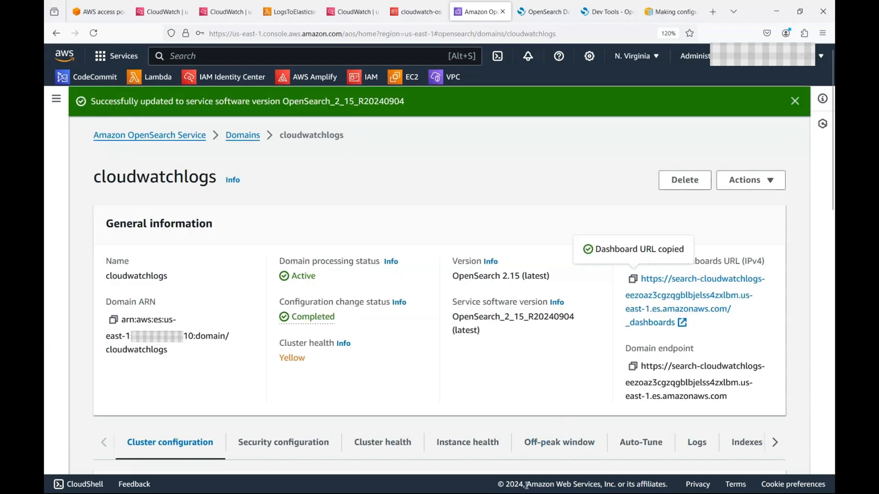
click(470, 482)
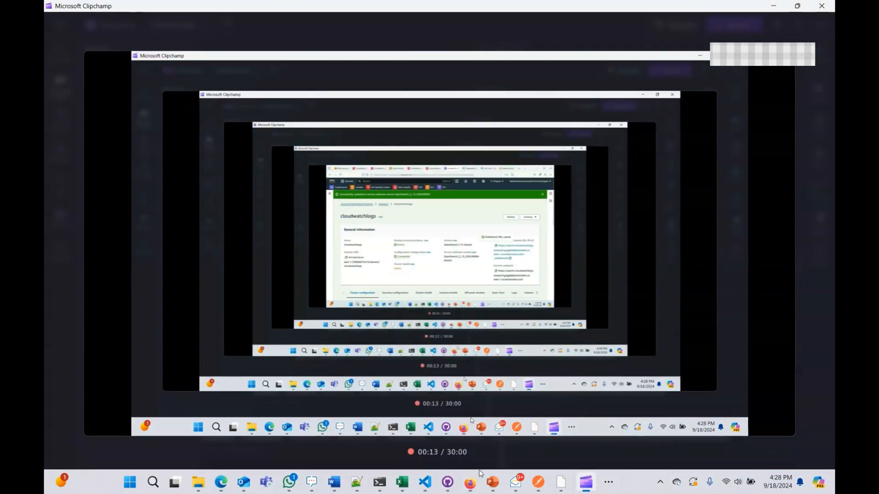
click(469, 482)
right_click(469, 481)
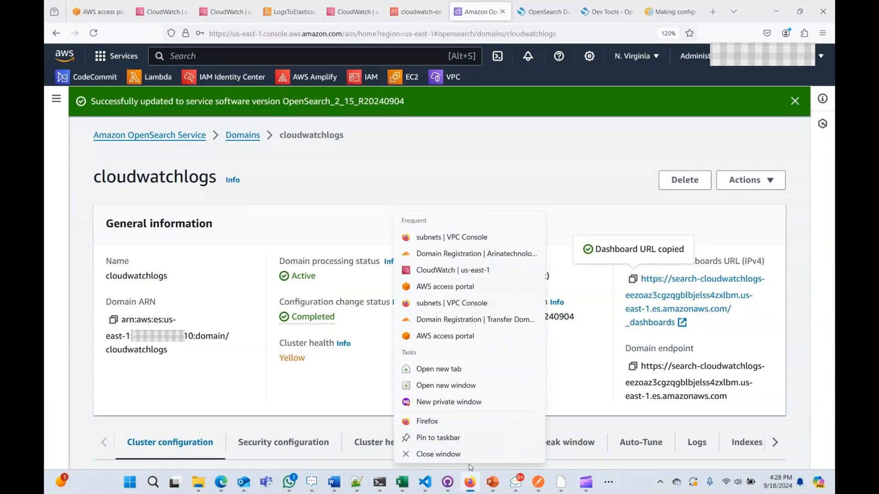
click(446, 402)
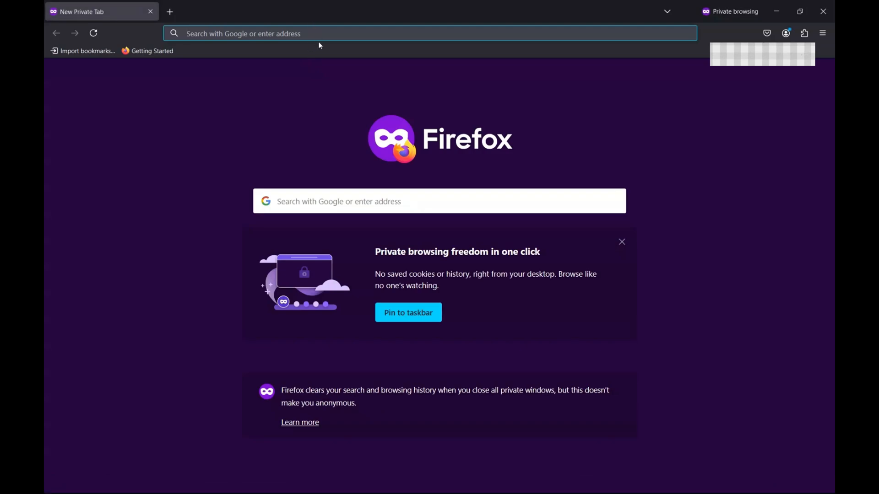
key(ctrl+v)
key(Return)
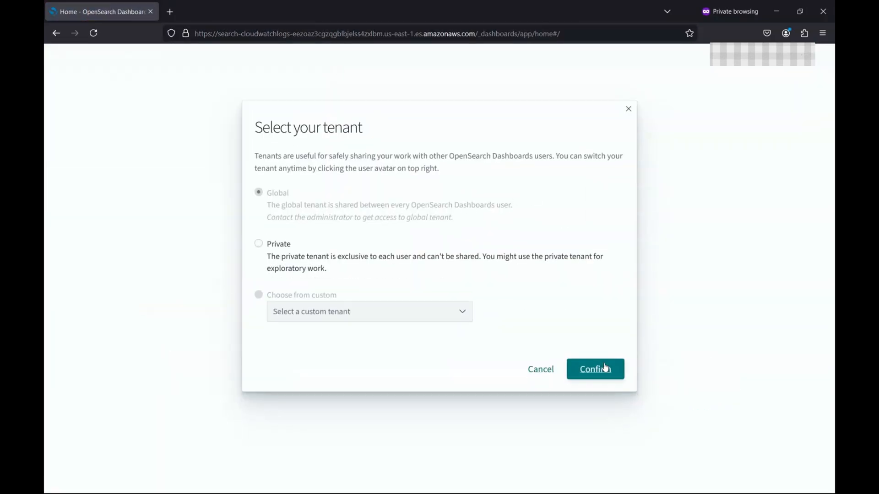
Step: Confirm the tenant, dismiss the new look and feel notice, and go to Dev Tools
click(605, 371)
click(593, 350)
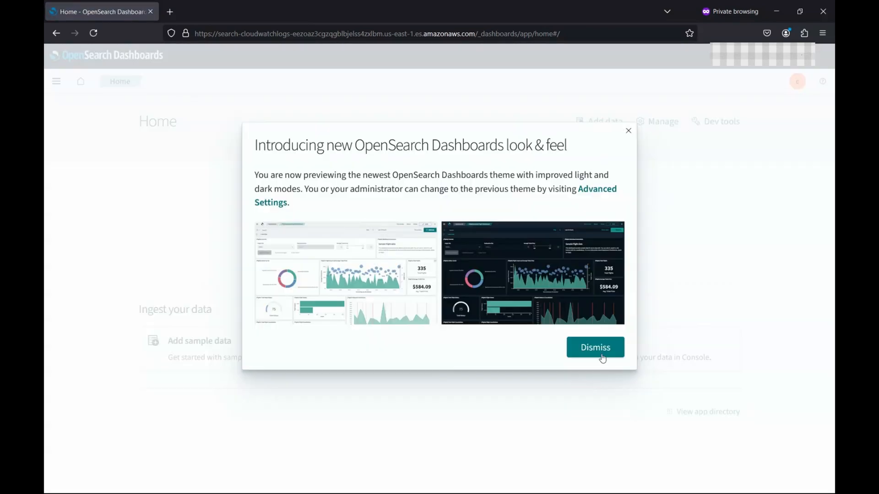
click(600, 356)
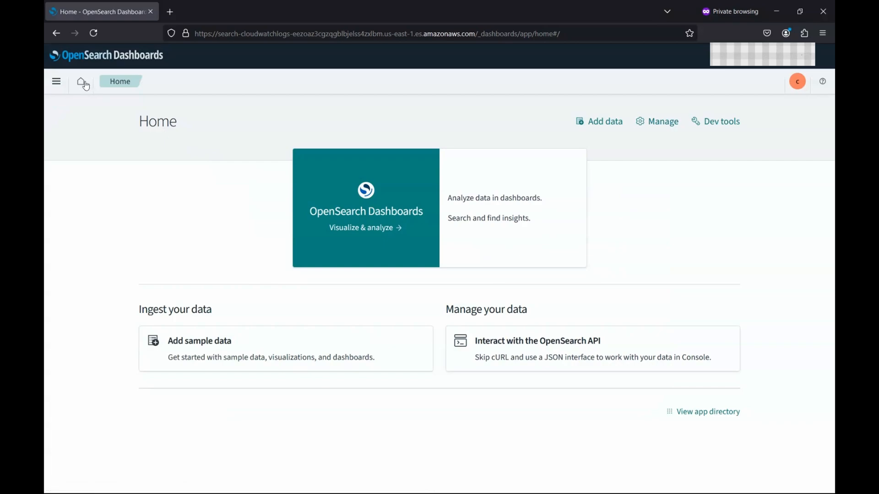
click(63, 82)
scroll(93, 316, down, 5)
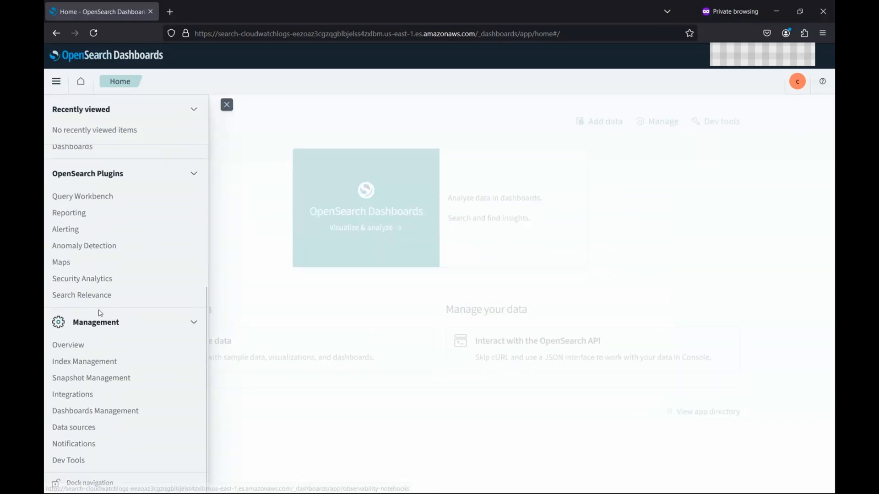
click(73, 460)
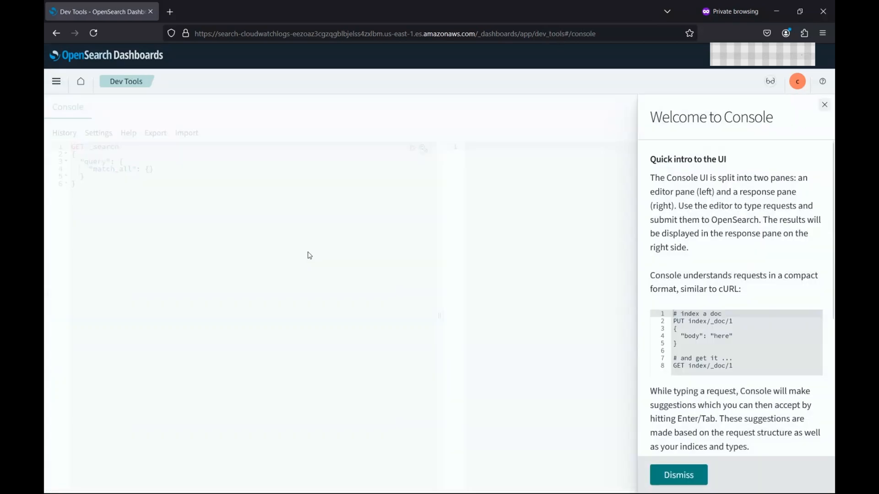
Step: Replace the sample query with GET /_cat/indices and run it, getting a 403 security_exception
click(690, 476)
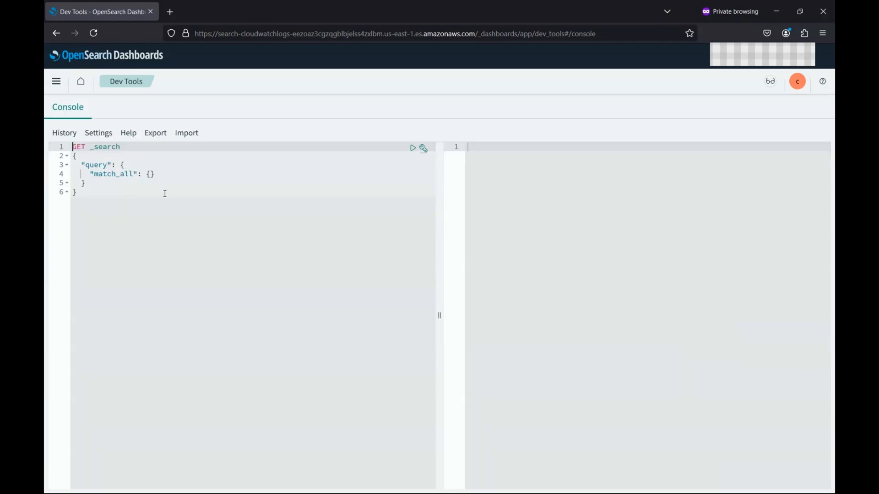
click(171, 195)
key(ctrl+a)
key(BackSpace)
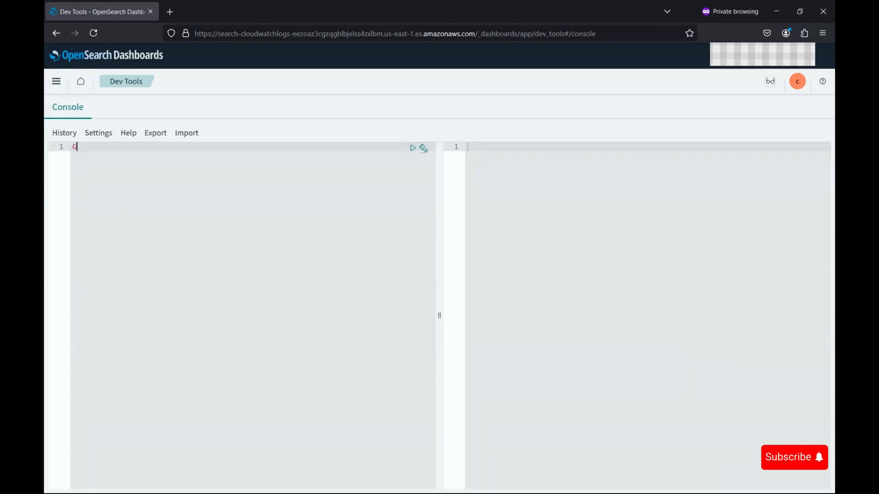
text(GeT)
key(BackSpace)
key(BackSpace)
key(BackSpace)
text(et)
key(Return)
text(/_cat)
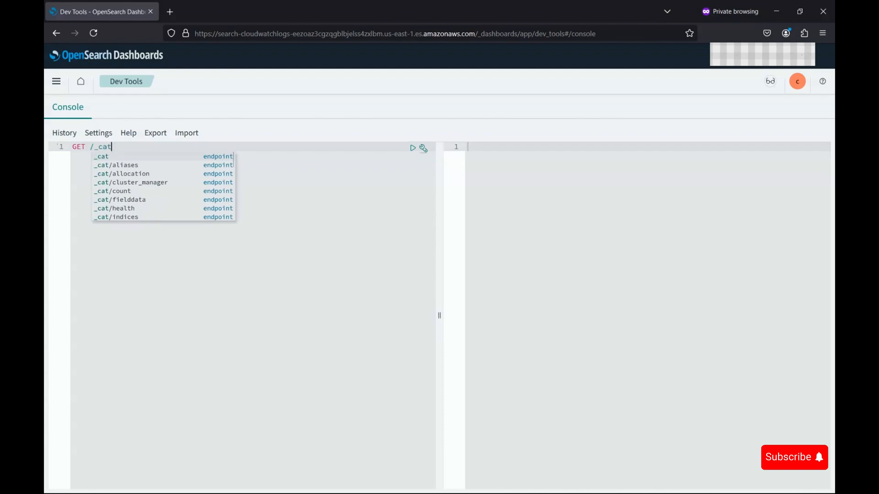
text(/)
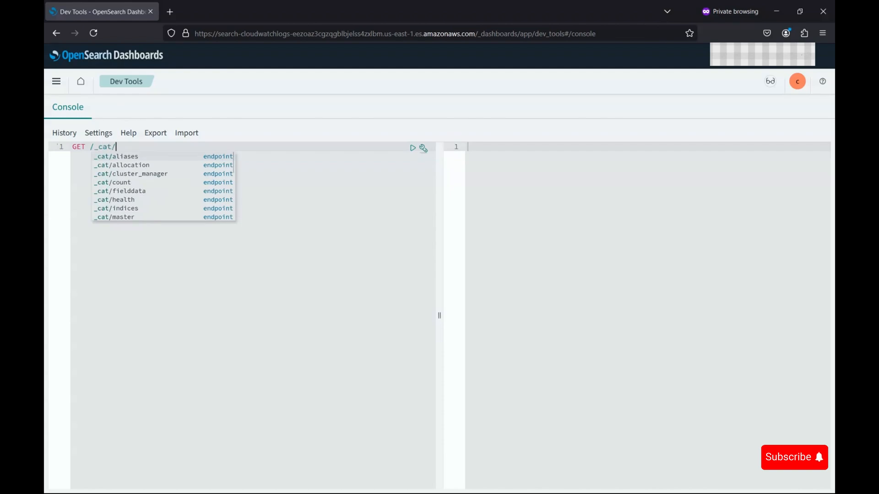
text(indices)
click(413, 148)
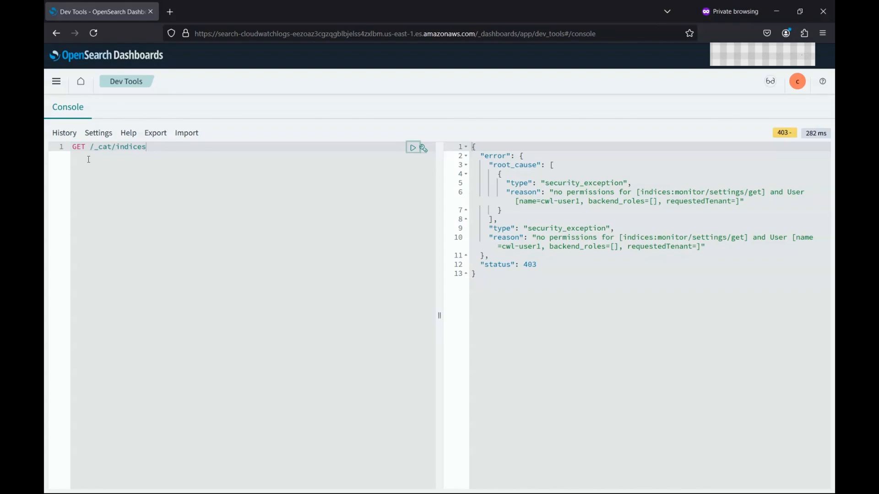
Step: Delete the _cat/indices endpoint from the request and return to the AWS console
drag(94, 147, 164, 150)
key(BackSpace)
key(alt+Tab)
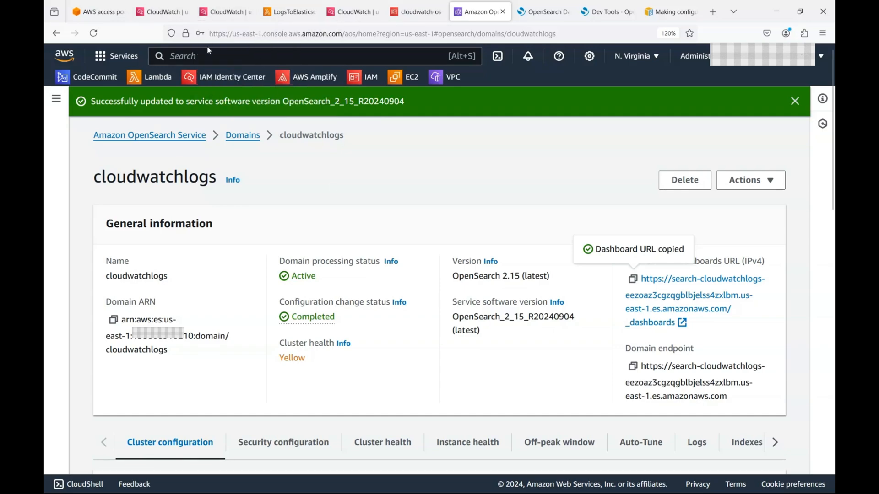
Step: Run GET /cwl-d1rlpc6dxhui7o*/_search?pretty, getting status 200 with 0 hits
click(289, 12)
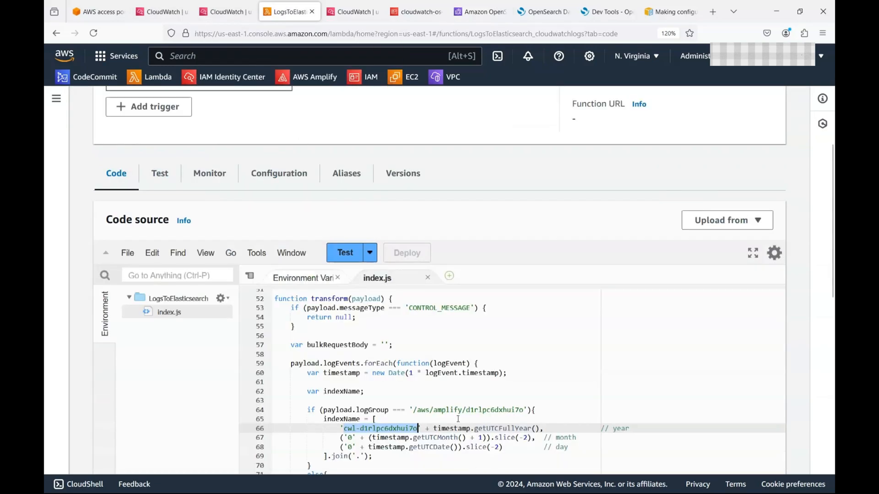
key(alt+Tab)
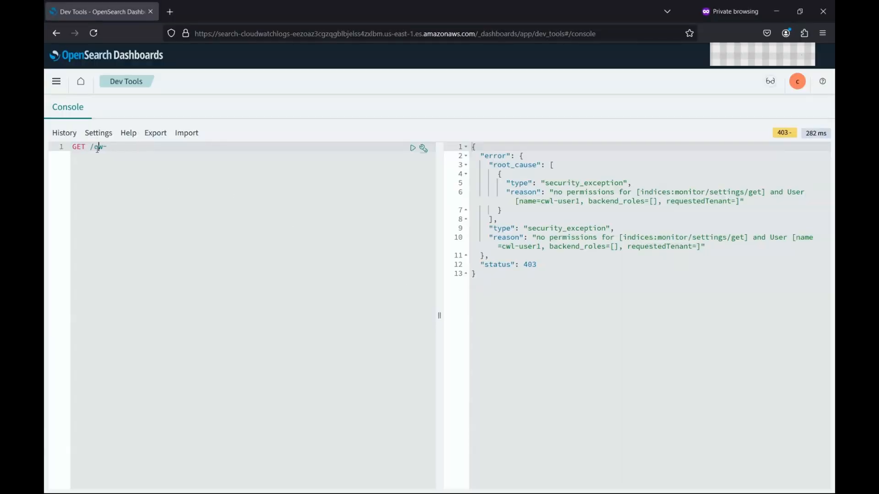
drag(94, 148, 130, 149)
key(ctrl+v)
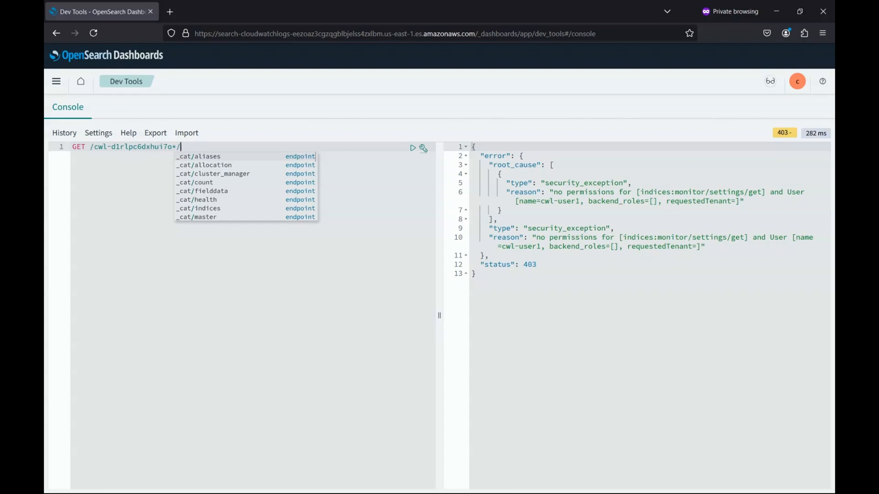
text(_search)
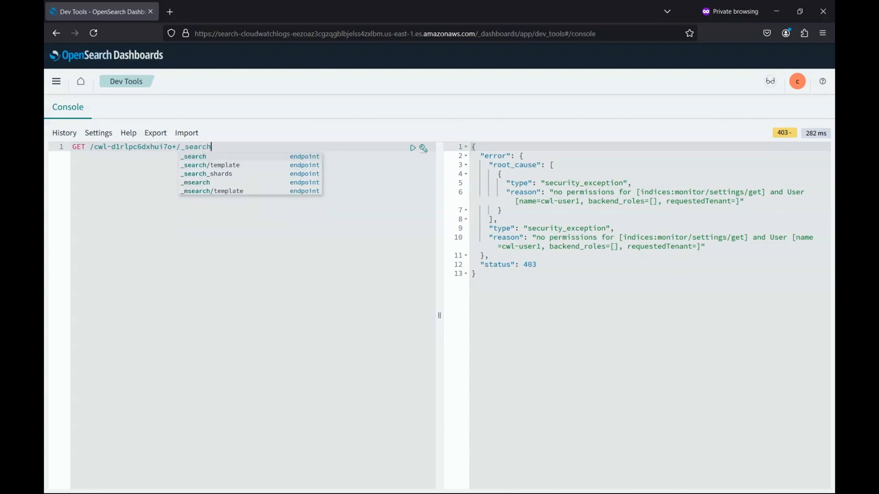
text(?pretty)
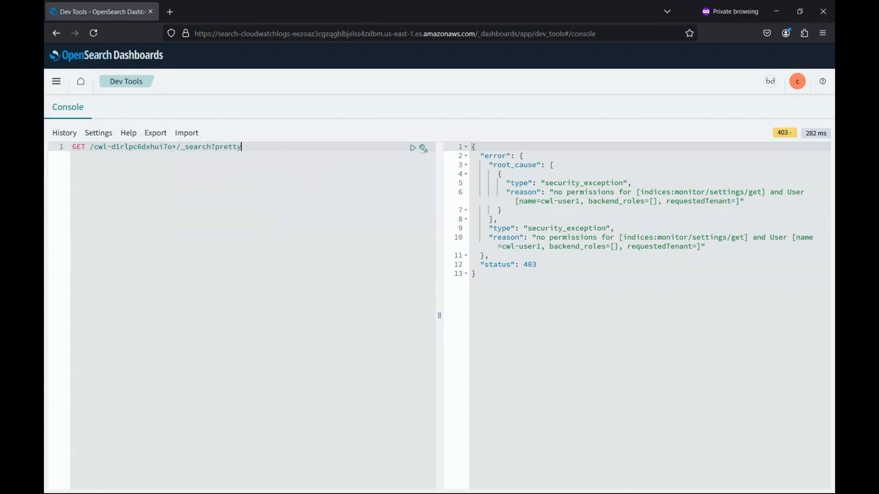
click(413, 149)
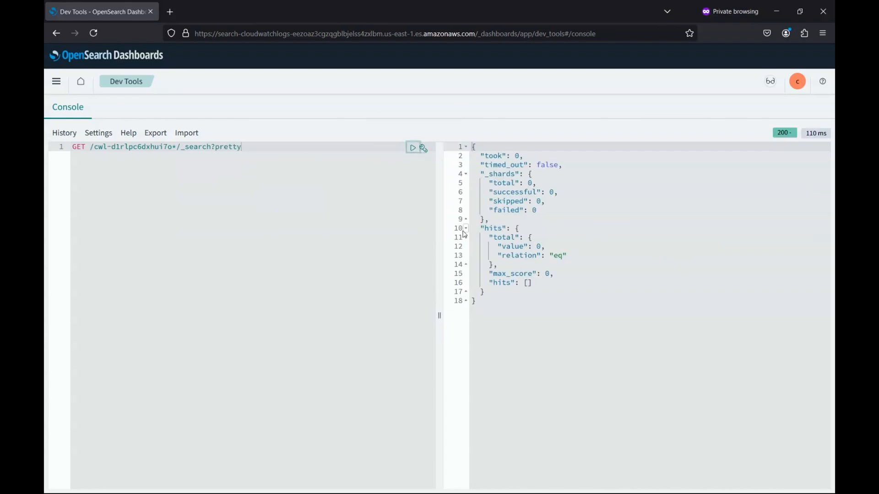
drag(442, 229, 308, 224)
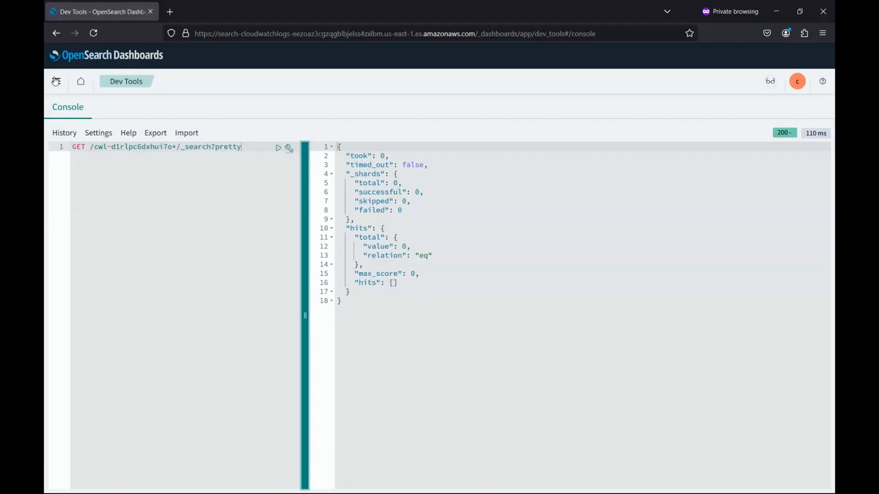
click(56, 81)
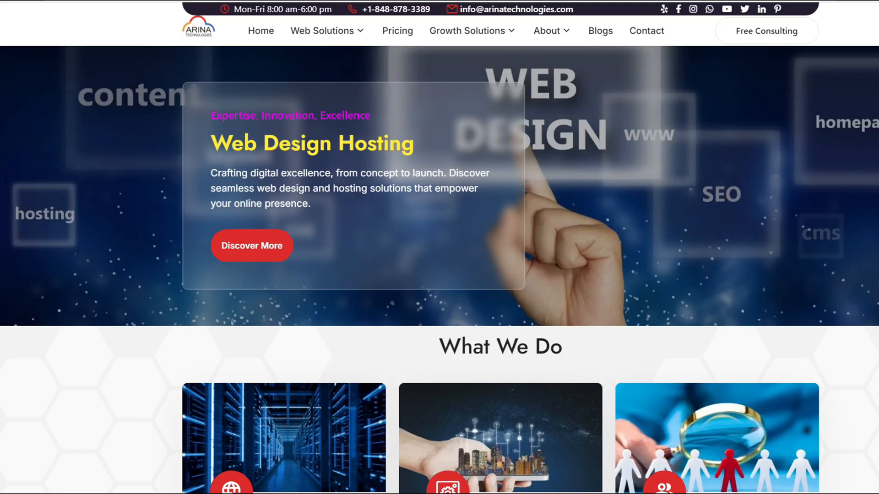
Step: Scroll through the Arina Technologies homepage and check the Web Solutions and Growth Solutions menus
scroll(439, 248, down, 20)
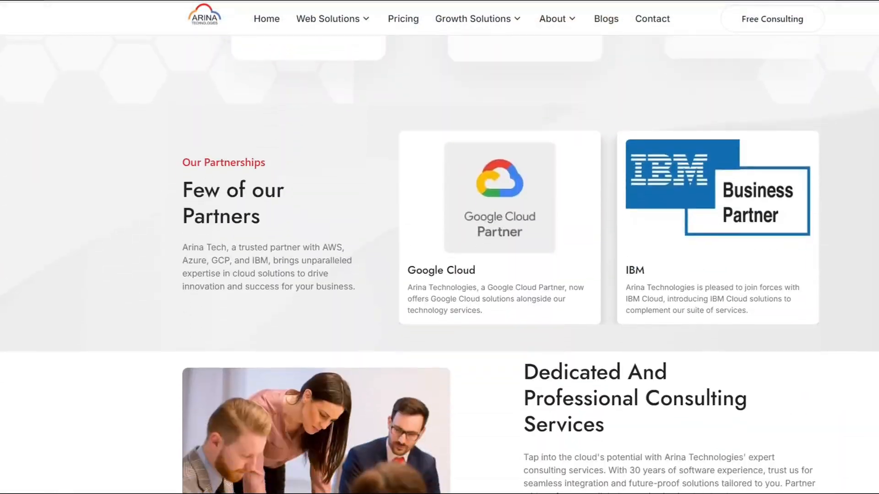
scroll(440, 247, down, 20)
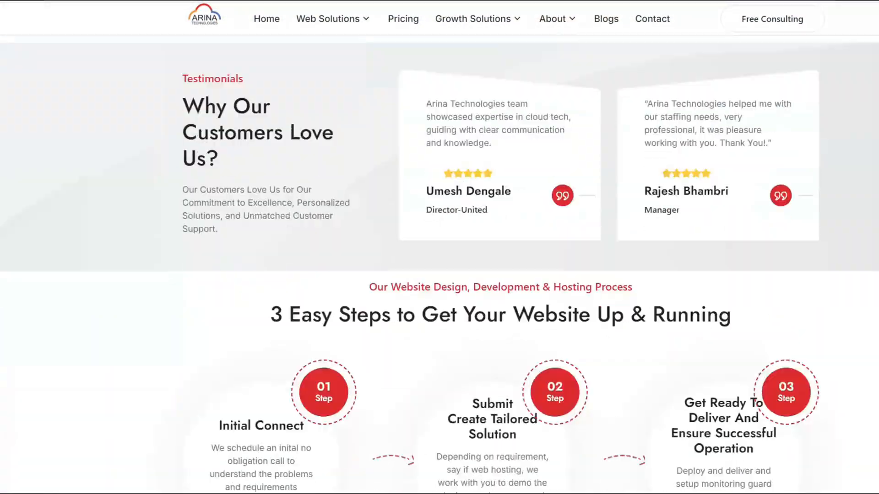
scroll(440, 247, down, 8)
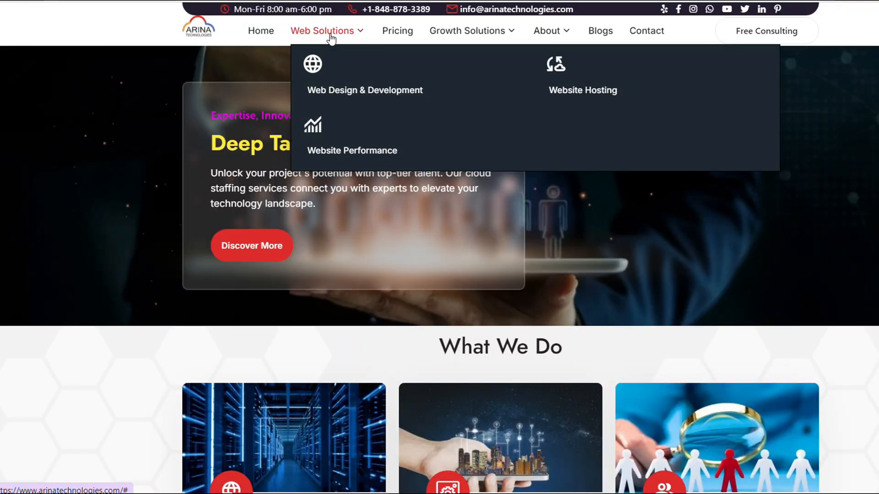
mouse_move(462, 34)
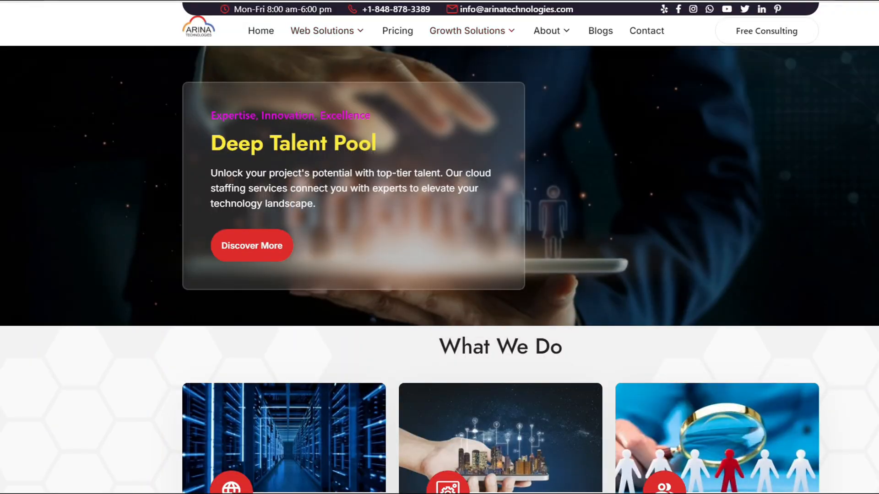